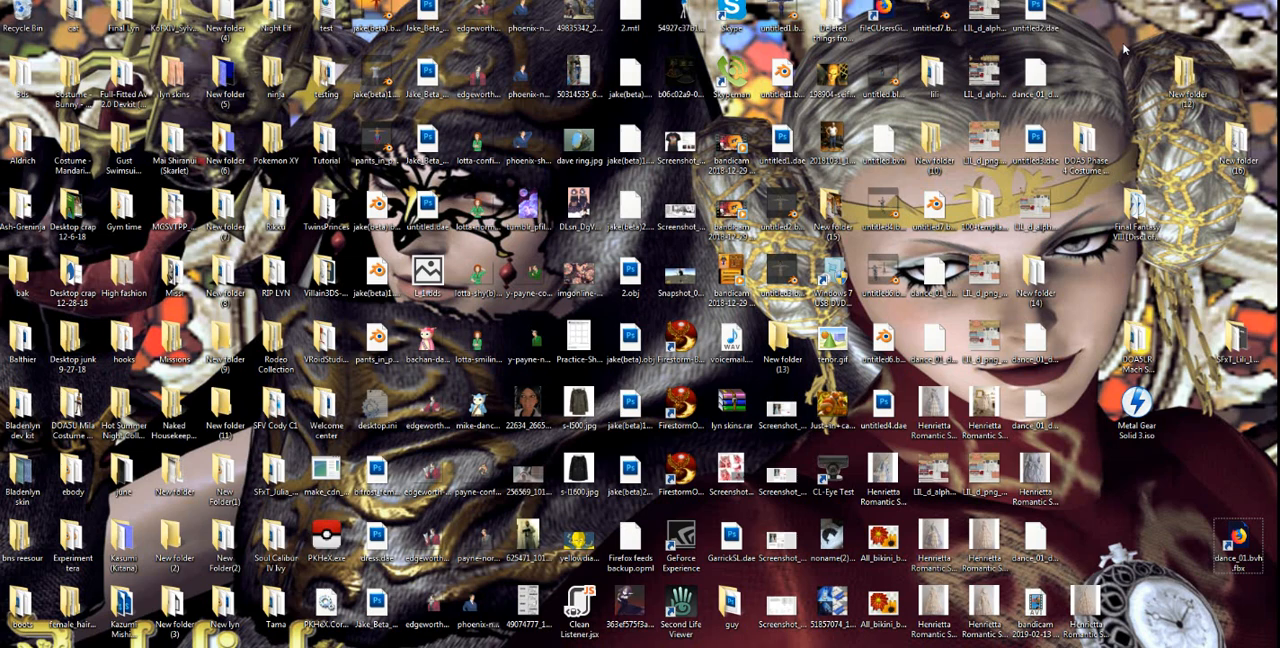
Open a new Blender window and dismiss the splash screen.
right_click(680, 647)
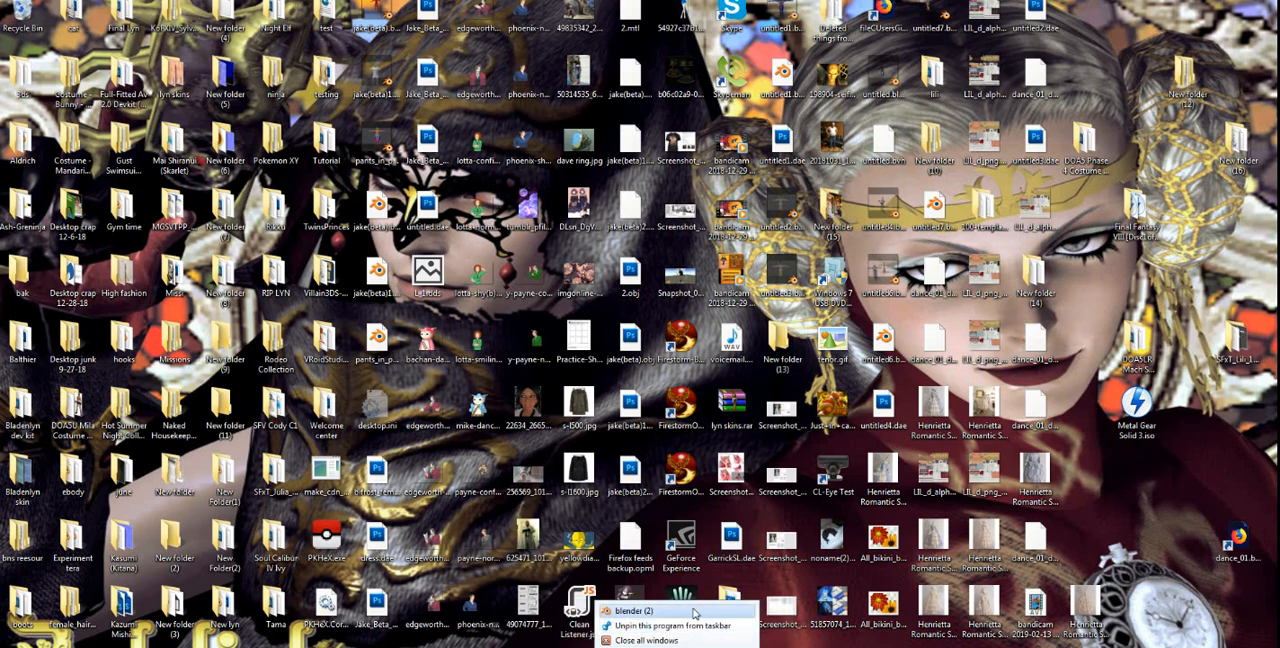
click(694, 611)
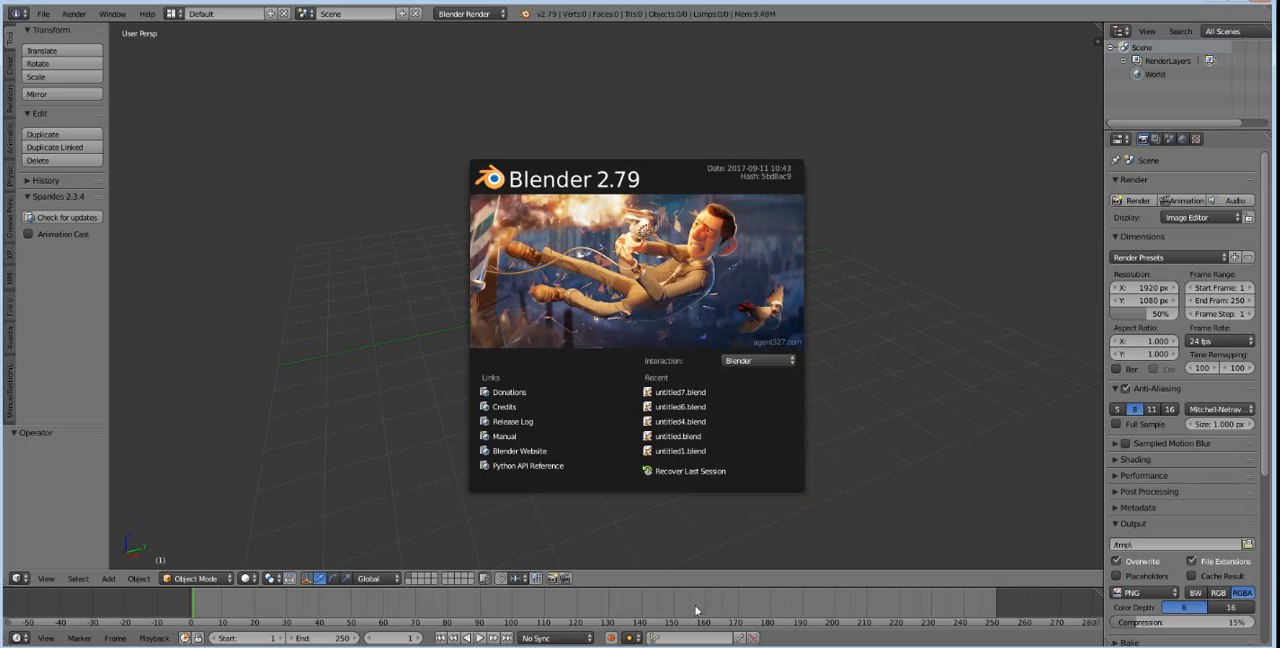
click(300, 346)
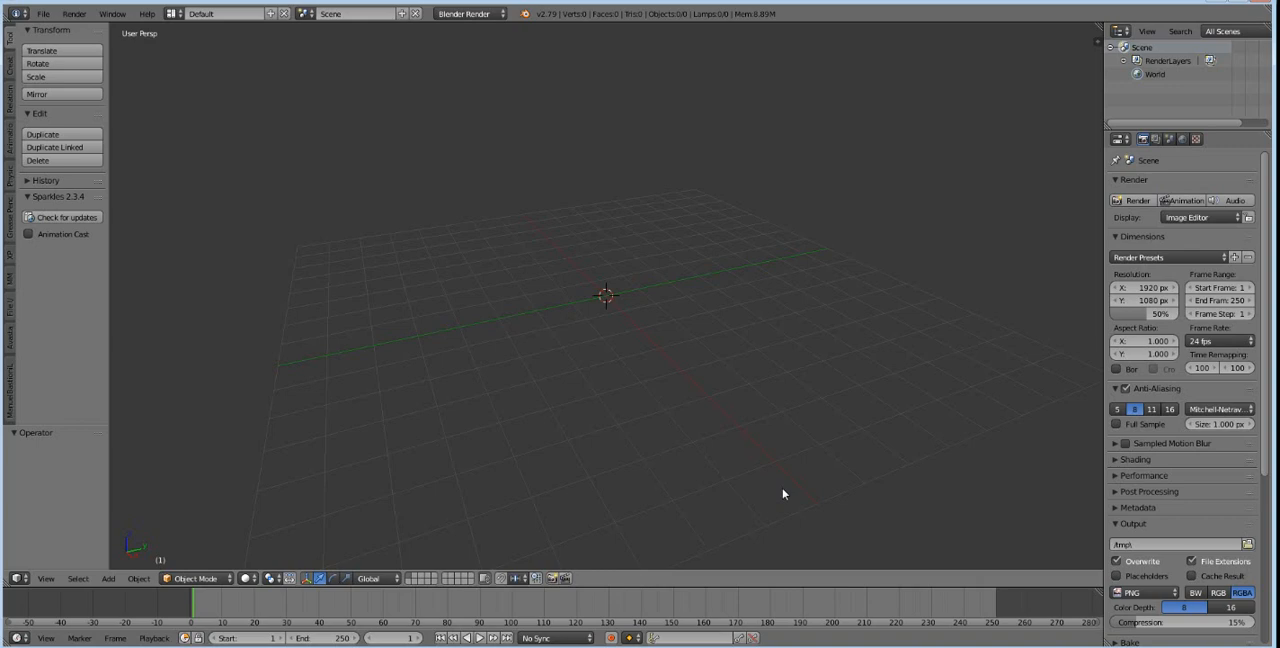
Import the FBX file dance_01.bvh.fbx from the Downloads folder.
middle_drag(782, 493, 748, 294)
click(44, 14)
mouse_move(108, 284)
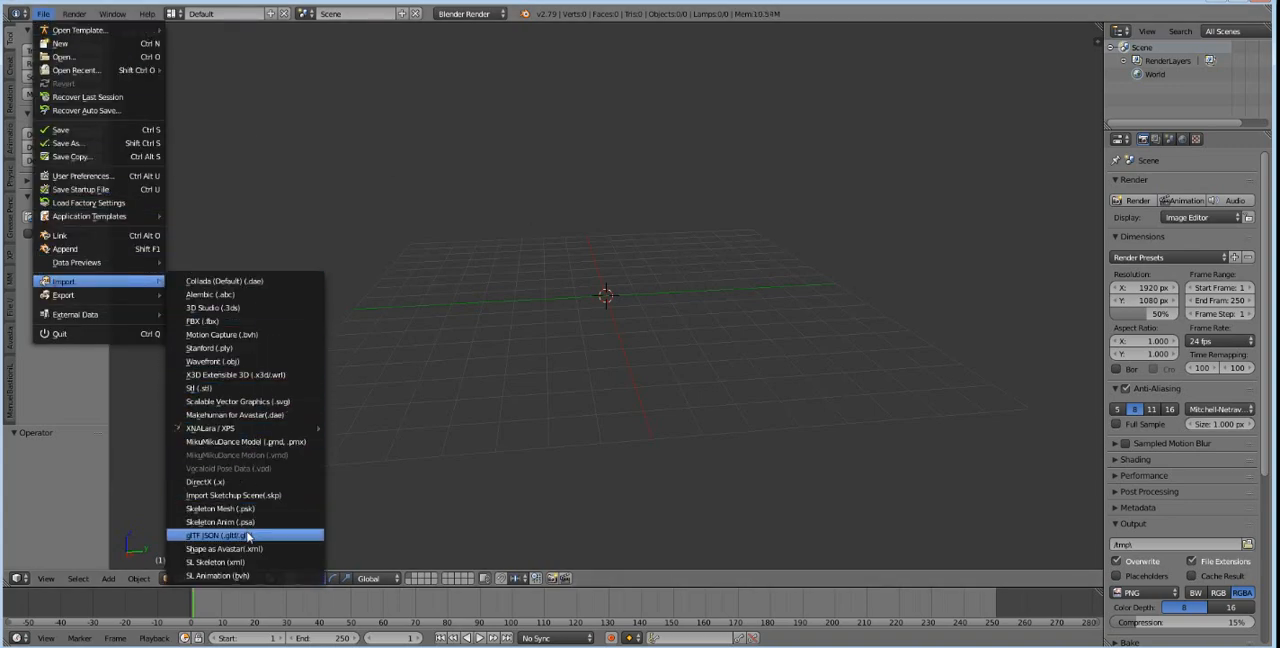
click(263, 327)
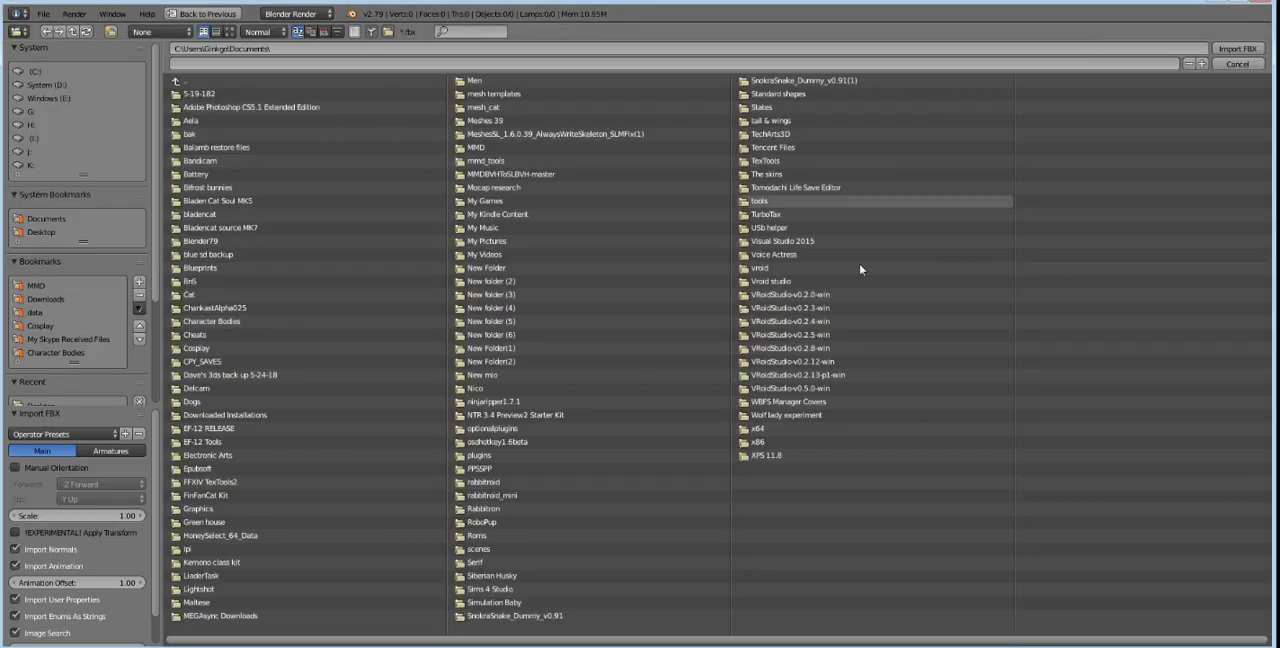
click(42, 299)
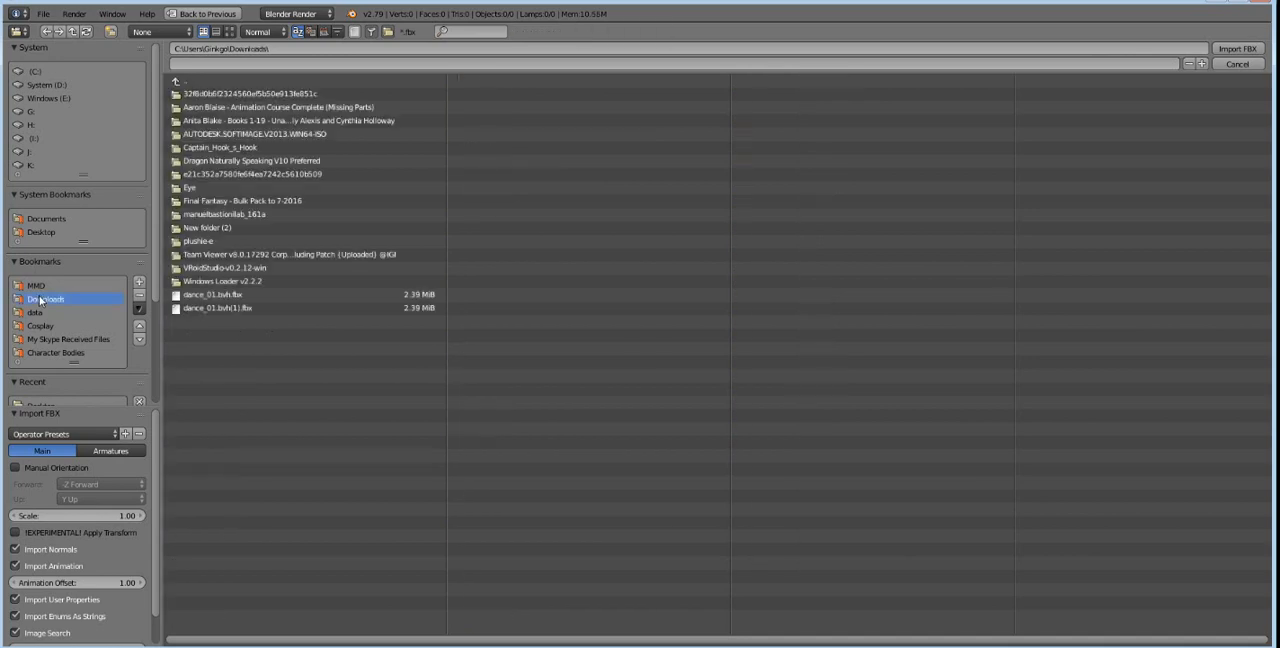
click(250, 294)
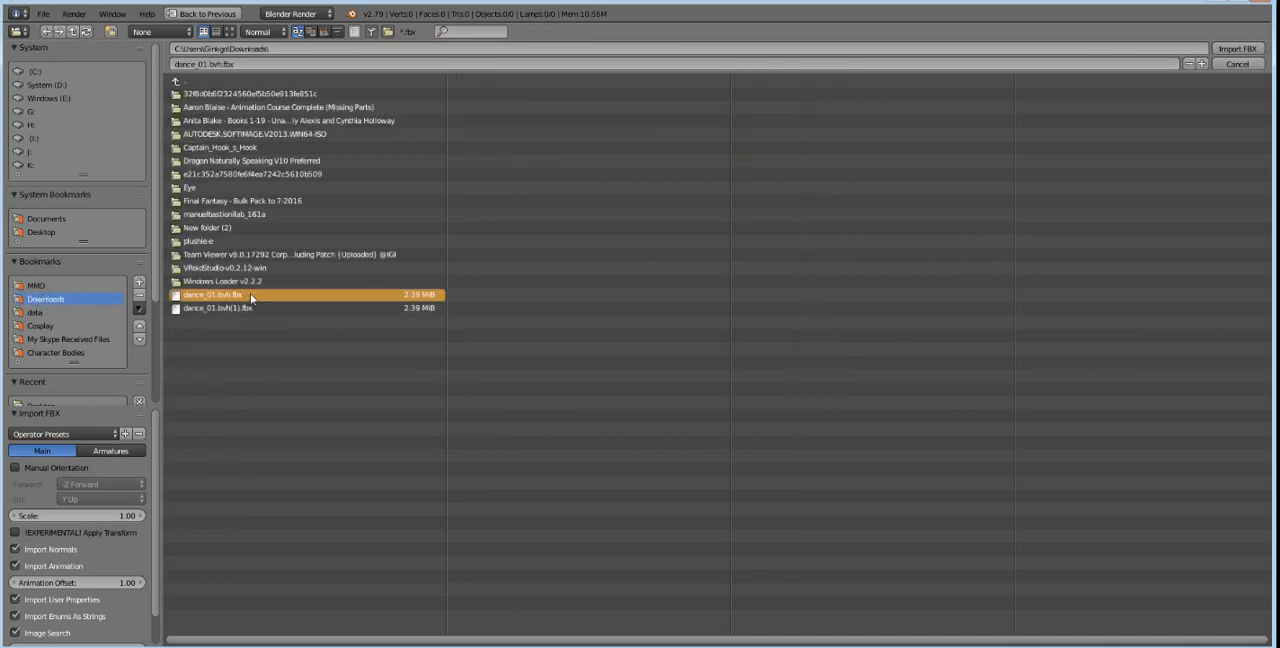
double_click(411, 299)
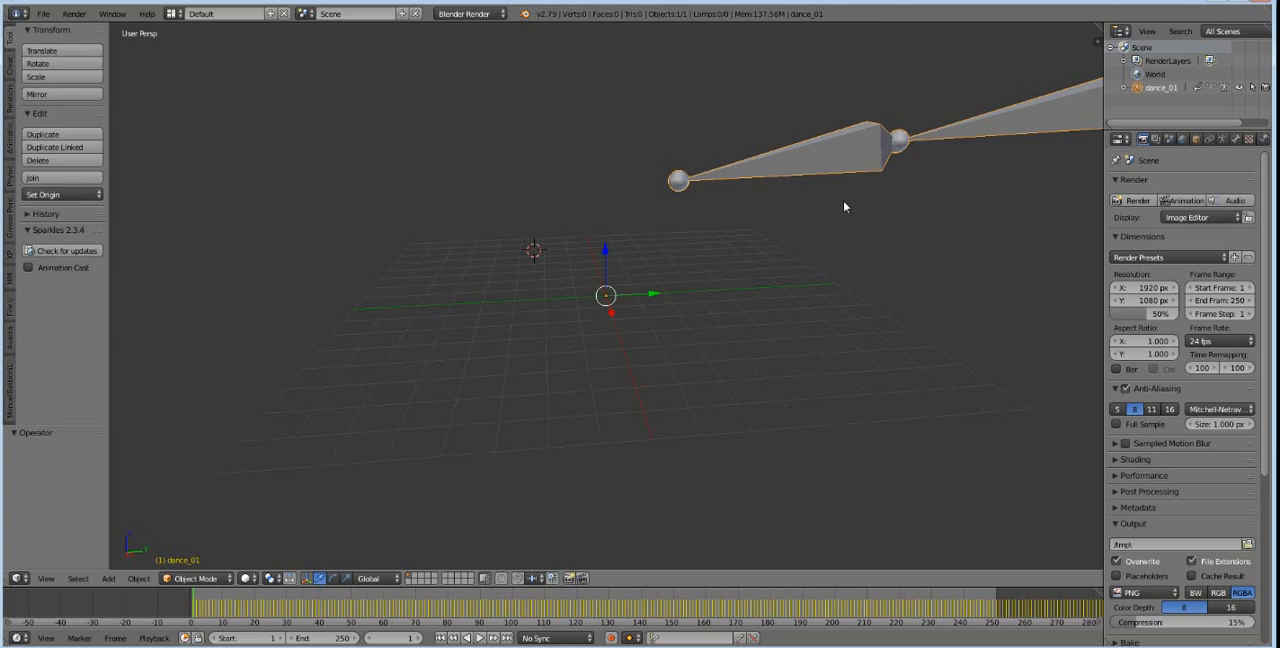
Try to scale the imported dance_01 armature, then undo the scaling.
scroll(843, 200, down, 8)
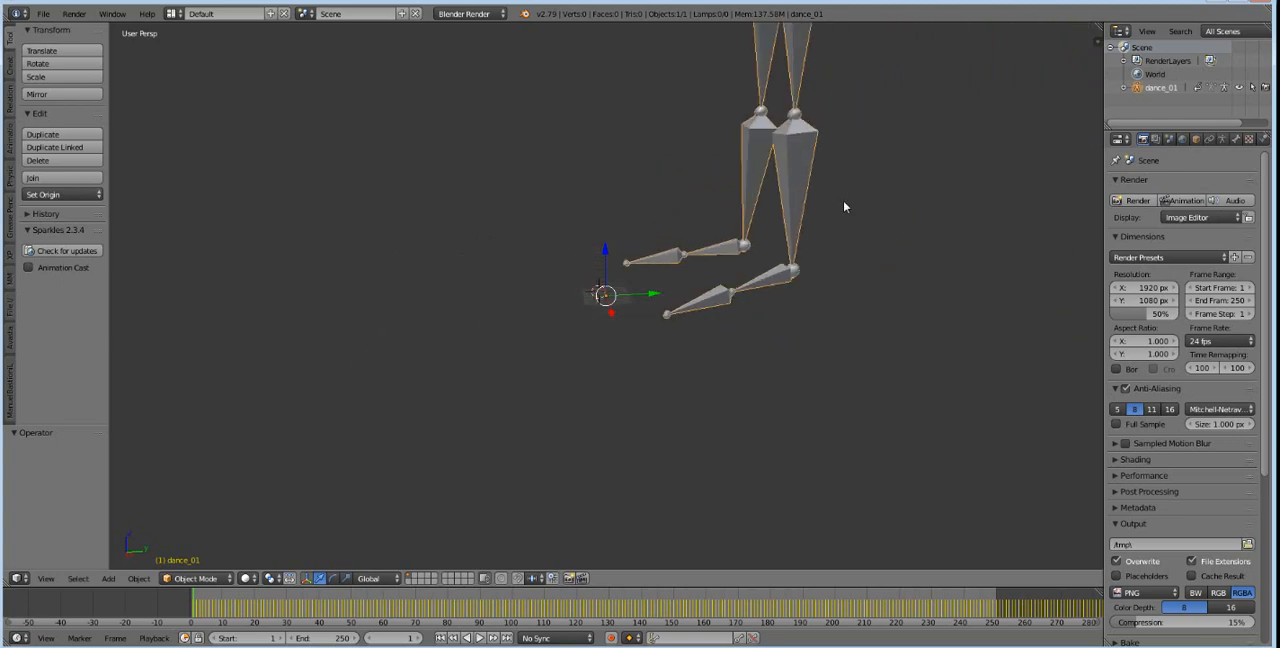
mouse_move(622, 240)
middle_down()
mouse_move(709, 243)
mouse_move(602, 230)
mouse_move(640, 237)
middle_up()
scroll(525, 392, up, 8)
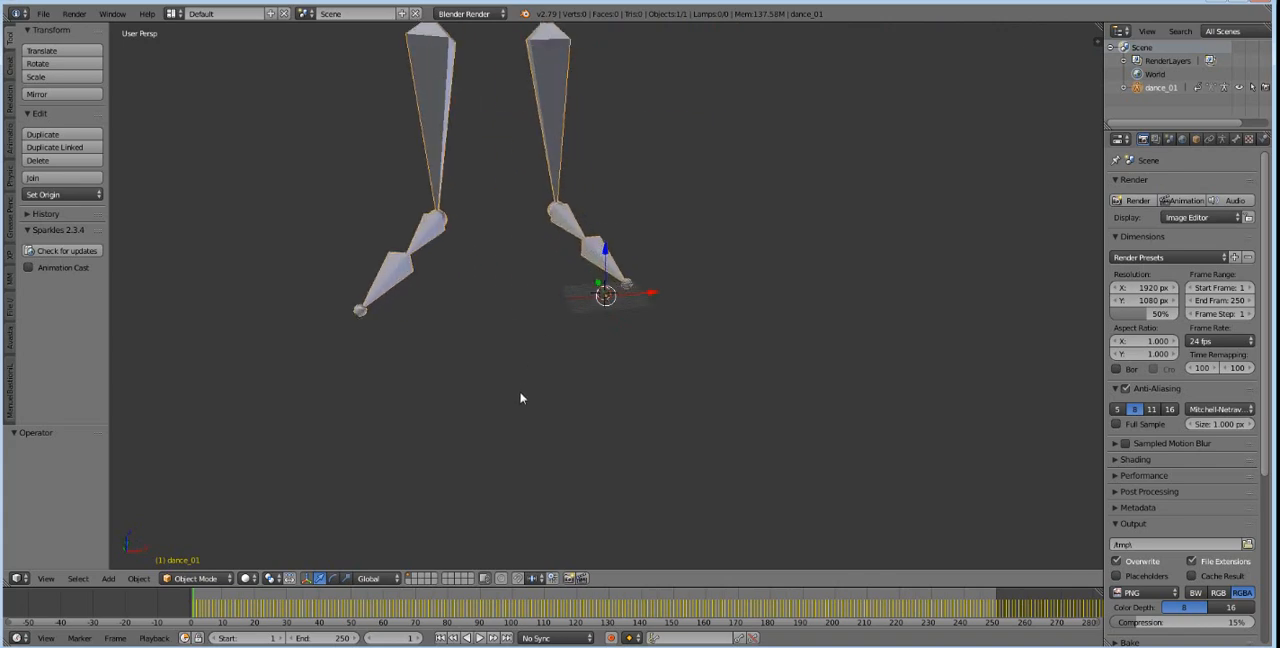
scroll(541, 382, down, 8)
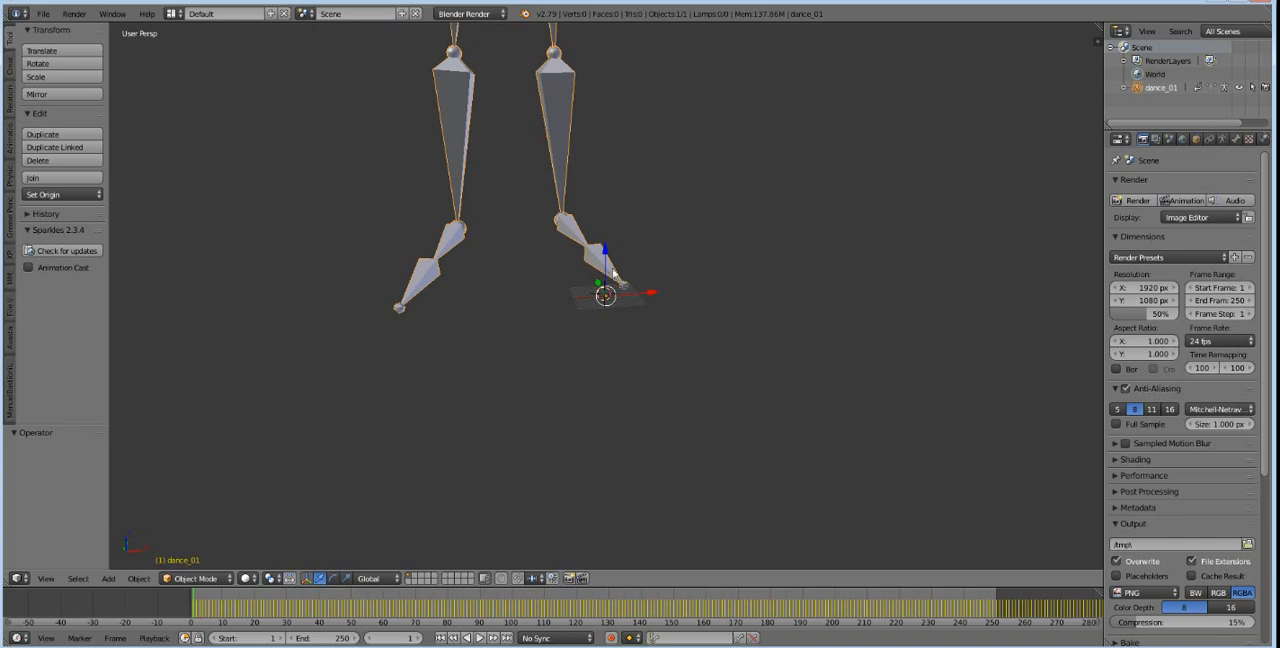
key(s)
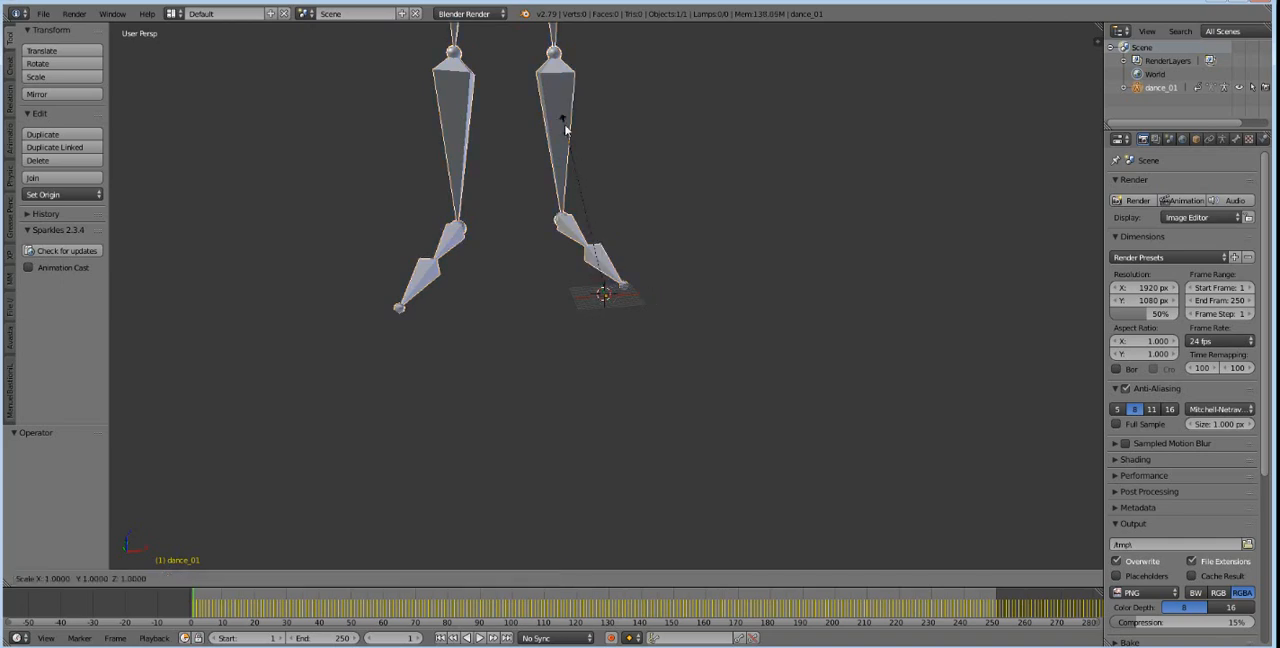
click(611, 265)
key(ctrl+z)
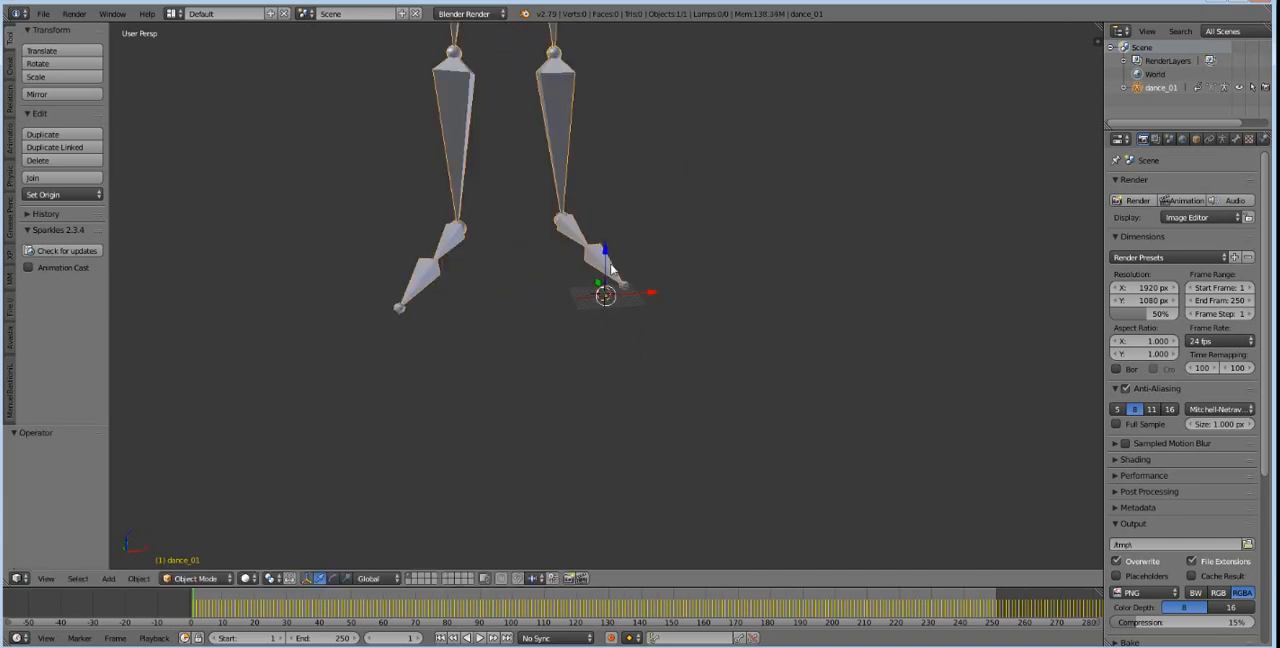
Switch the 3D view to an empty layer so the dance_01 armature is out of sight.
scroll(610, 350, up, 5)
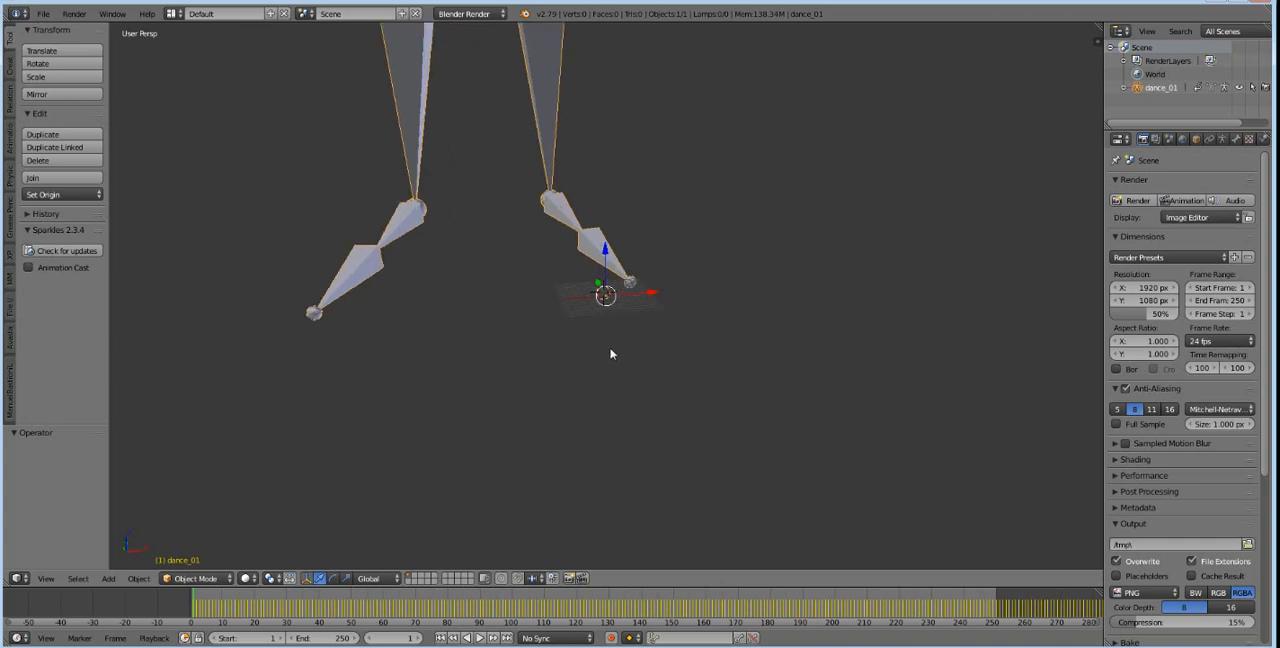
scroll(597, 283, down, 3)
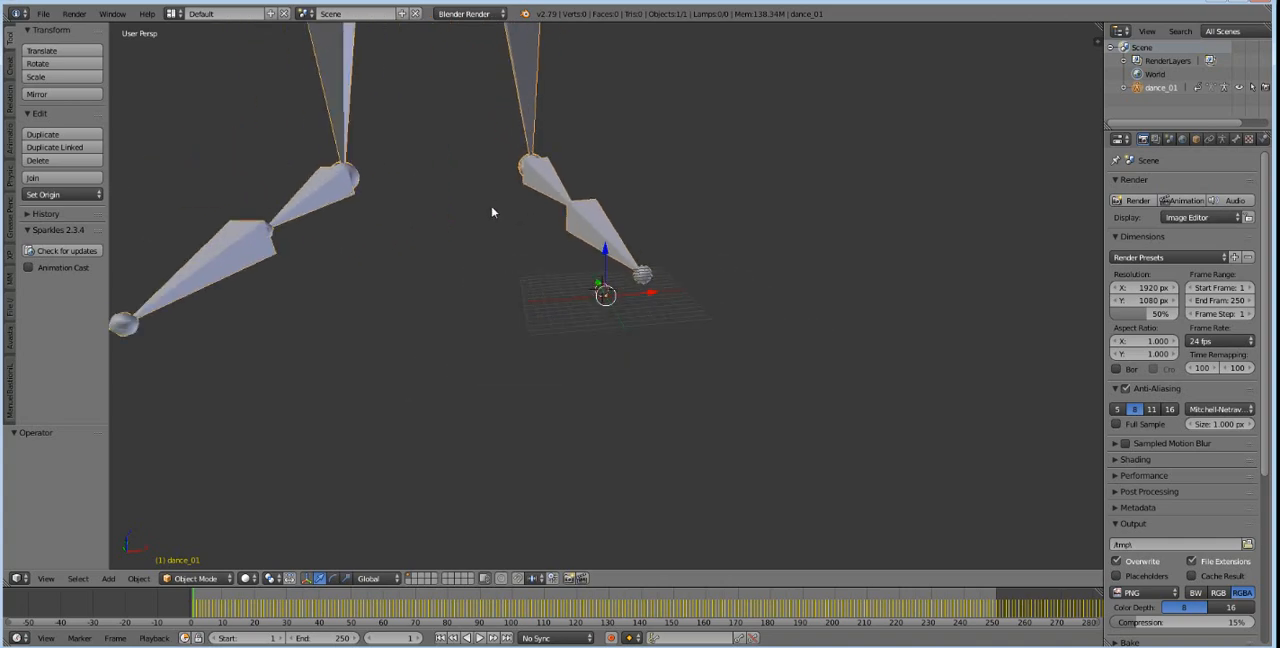
key(Delete)
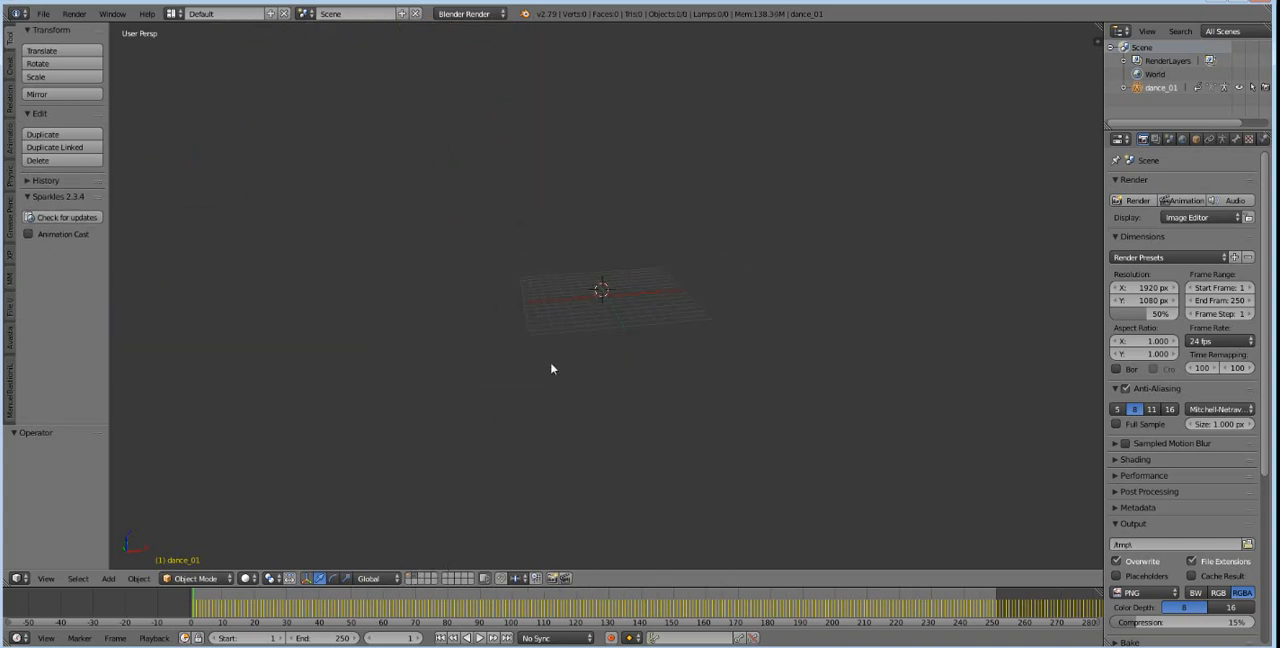
Show the 3D view's properties region and start the Screencast Keys display.
click(109, 578)
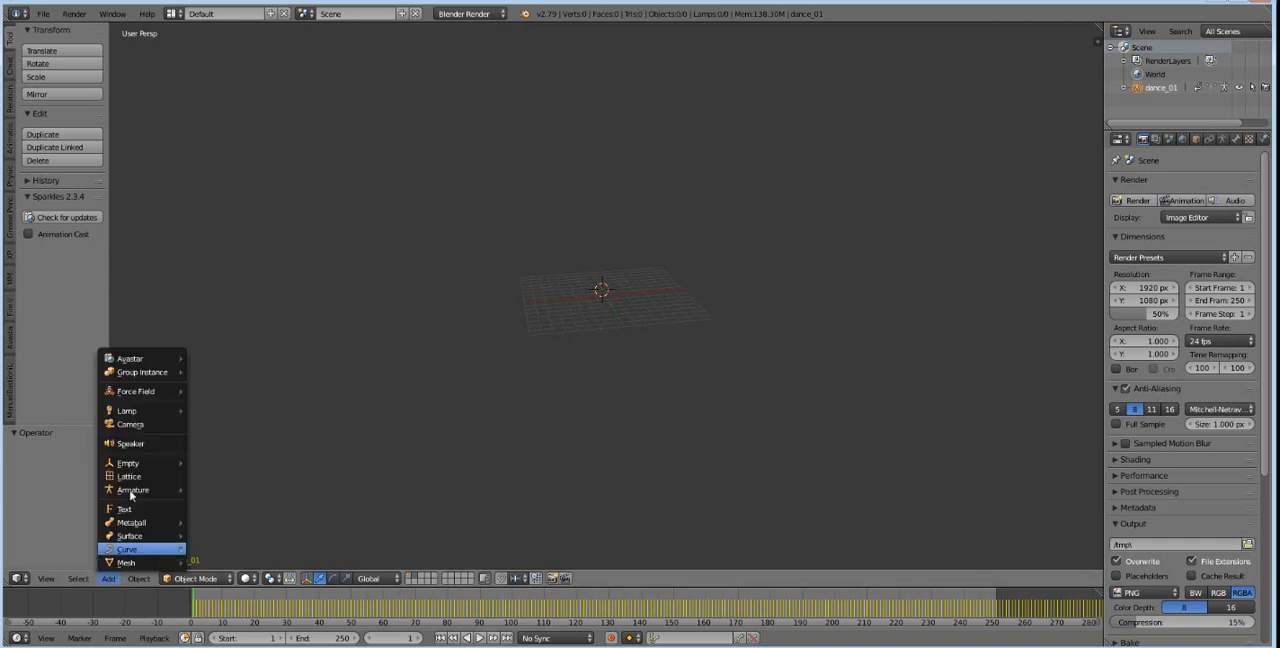
click(1070, 380)
key(n)
scroll(1047, 385, up, 10)
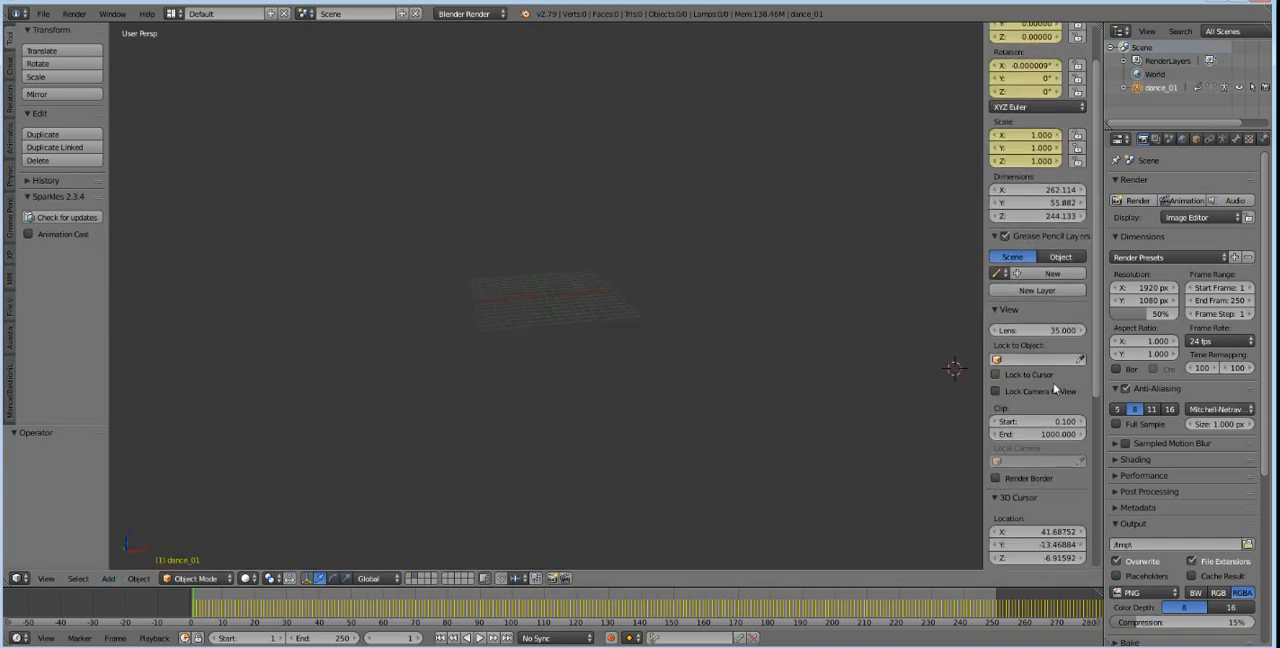
click(1043, 505)
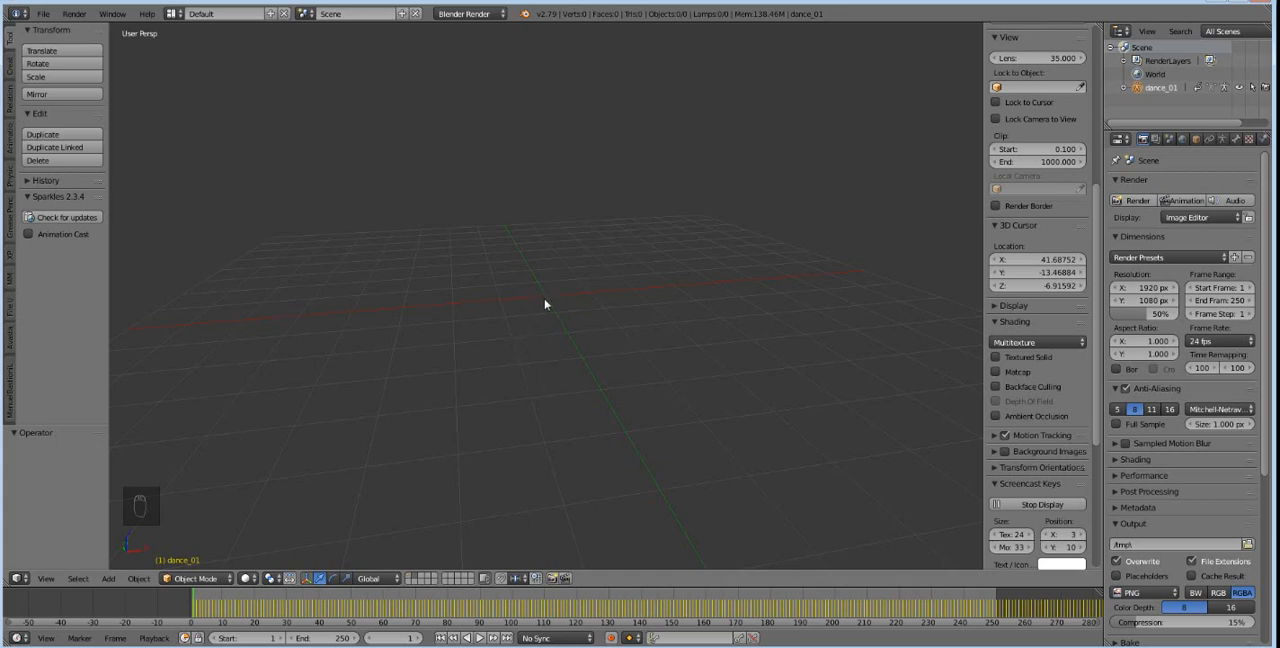
Place the 3D cursor near the grid centre and add an Avastar character.
middle_drag(576, 305, 556, 302)
click(545, 287)
click(108, 578)
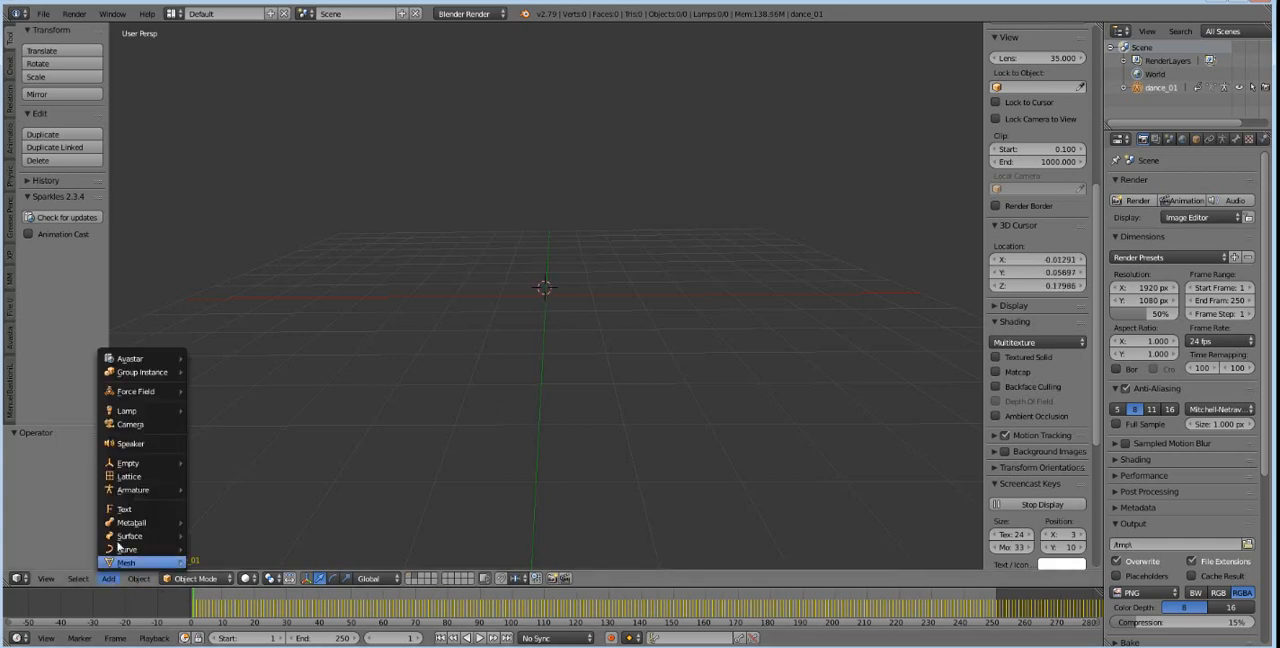
mouse_move(126, 360)
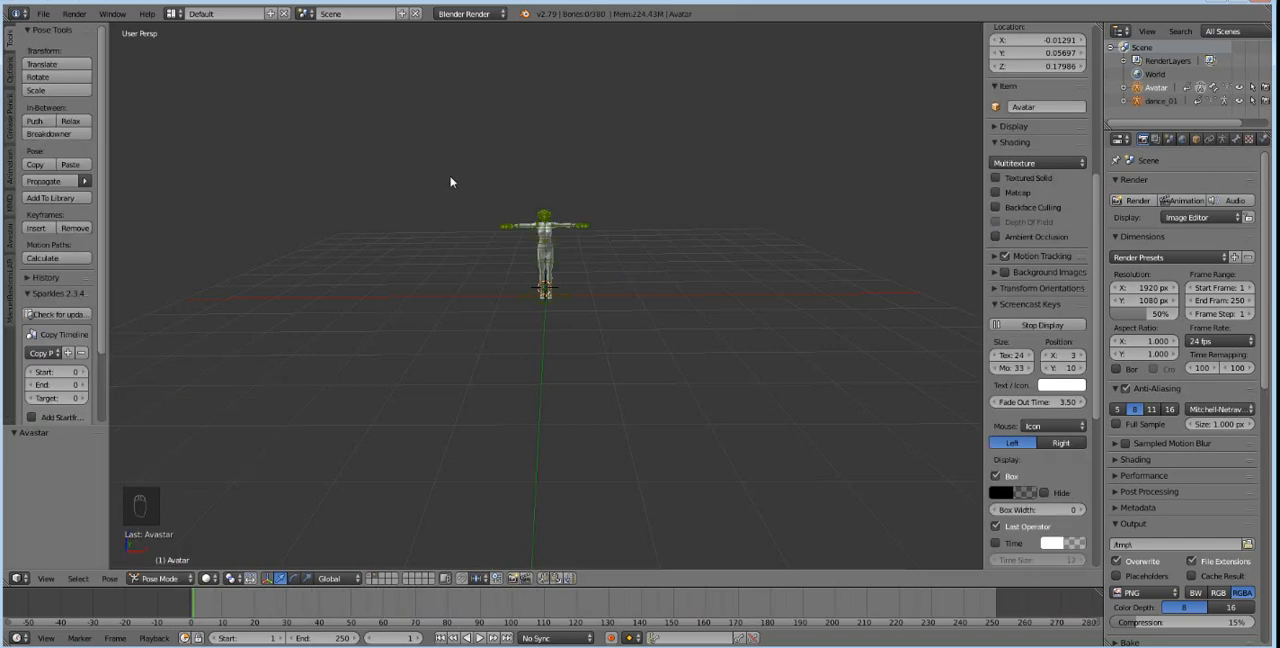
Try to delete the first Avastar character, then switch to an empty layer.
key(Delete)
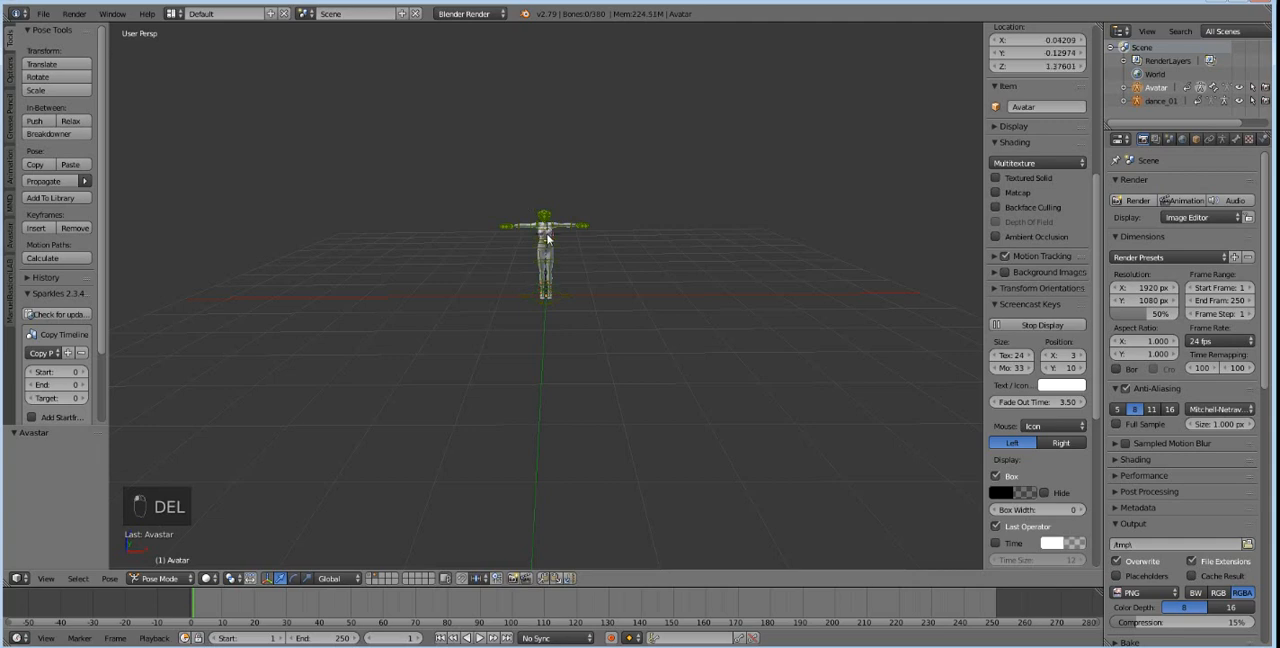
key(a)
key(Delete)
key(Return)
key(Delete)
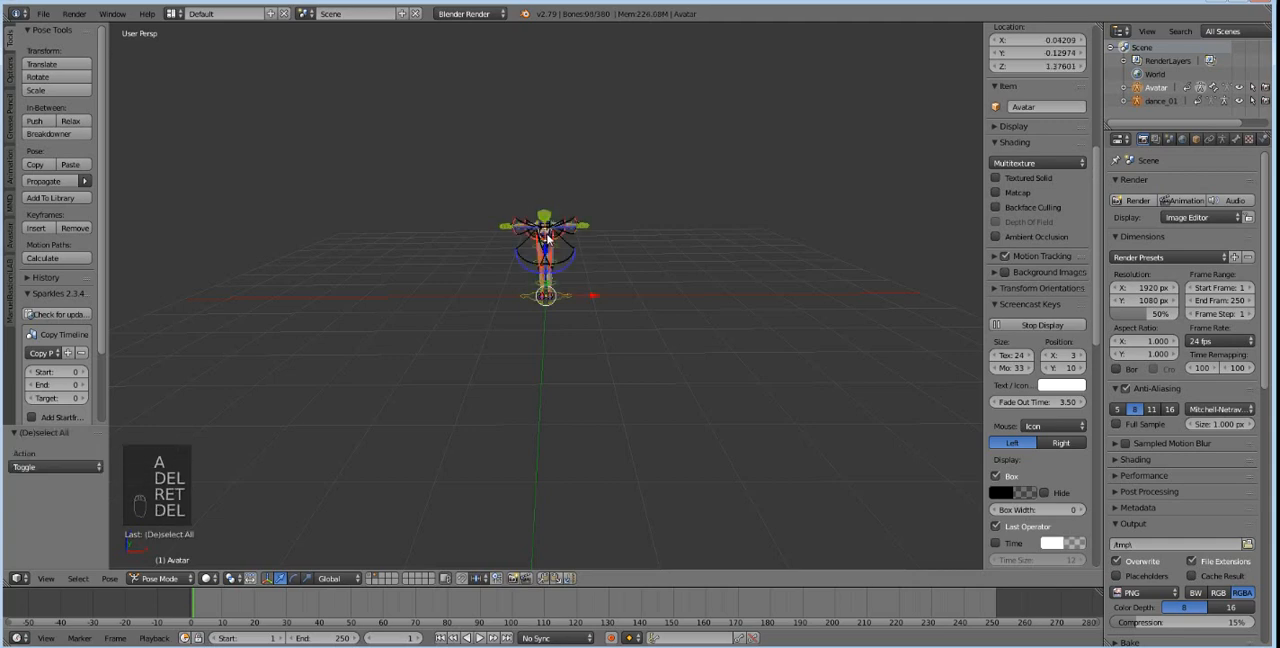
key(Delete)
key(Delete)
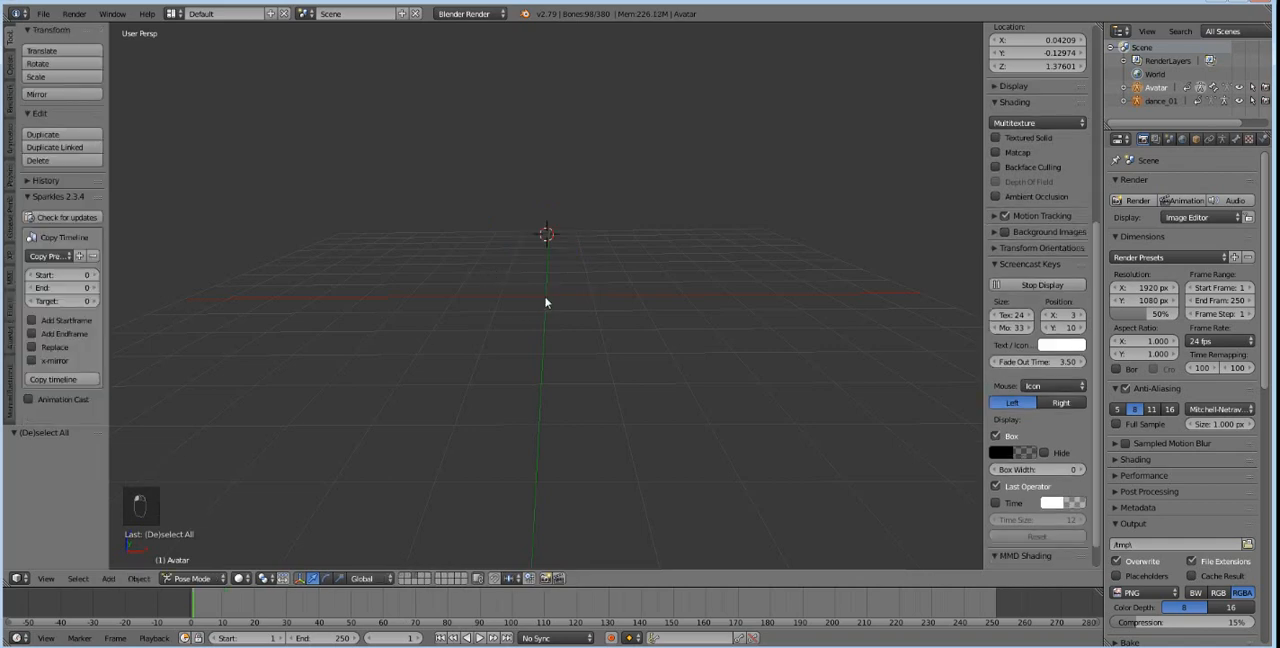
Reset the 3D cursor near the grid centre and add a basic Avastar character there.
click(543, 297)
click(108, 578)
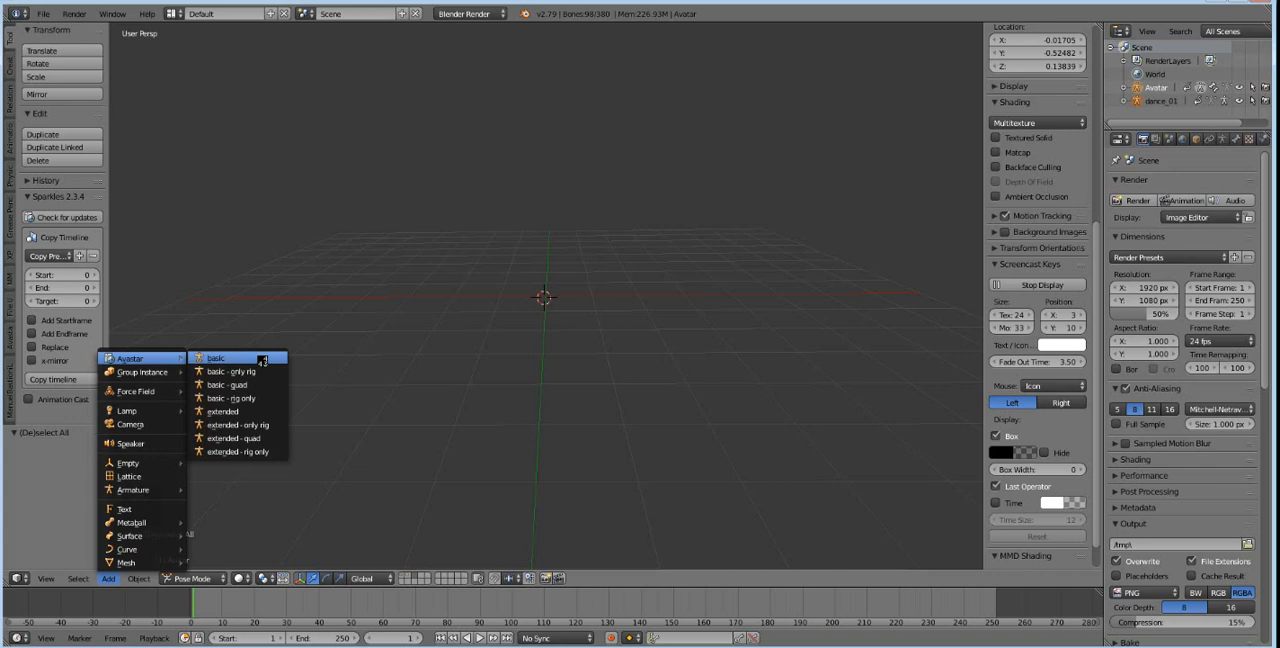
click(262, 359)
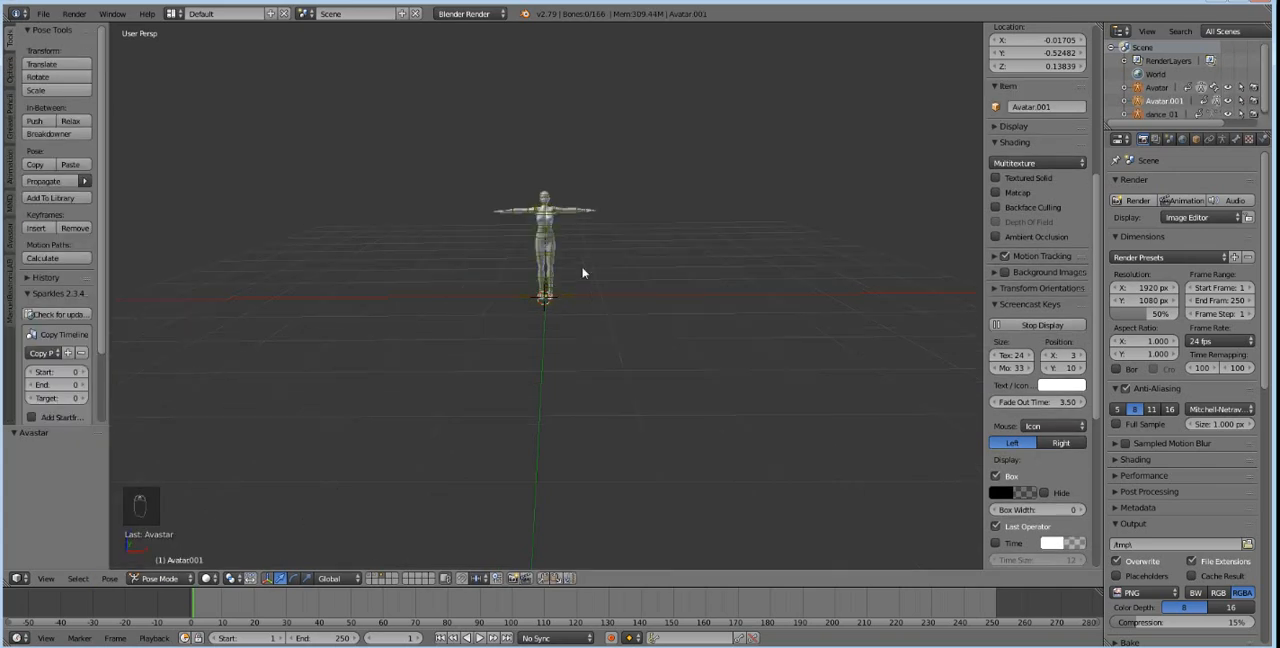
scroll(580, 284, up, 6)
middle_drag(577, 153, 586, 305)
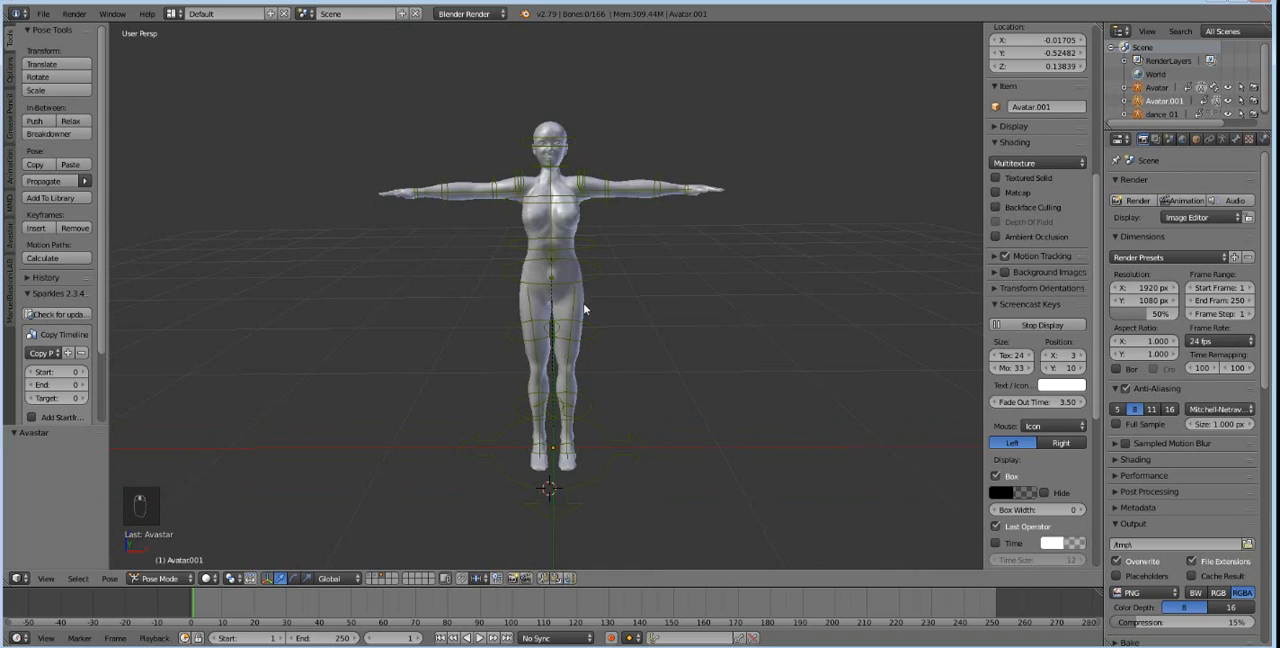
Select the basic avatar's origin bone and examine its armature, bone and bone constraint properties.
right_click(560, 508)
click(1223, 139)
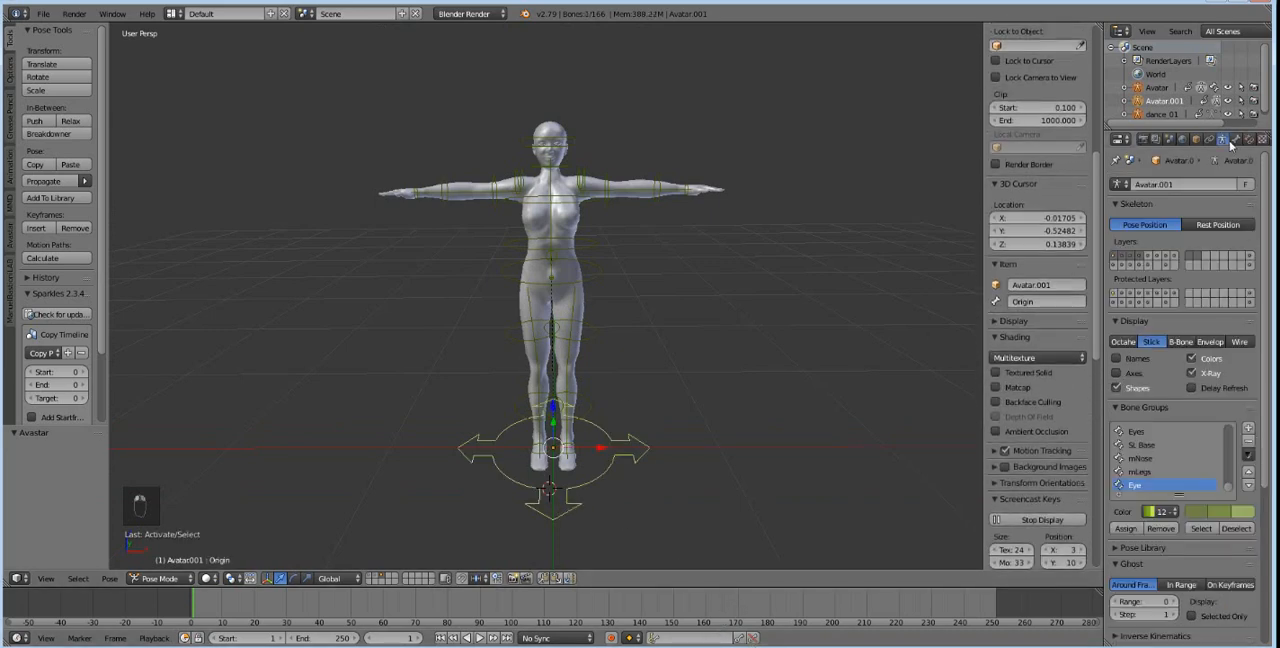
click(1236, 139)
click(1249, 139)
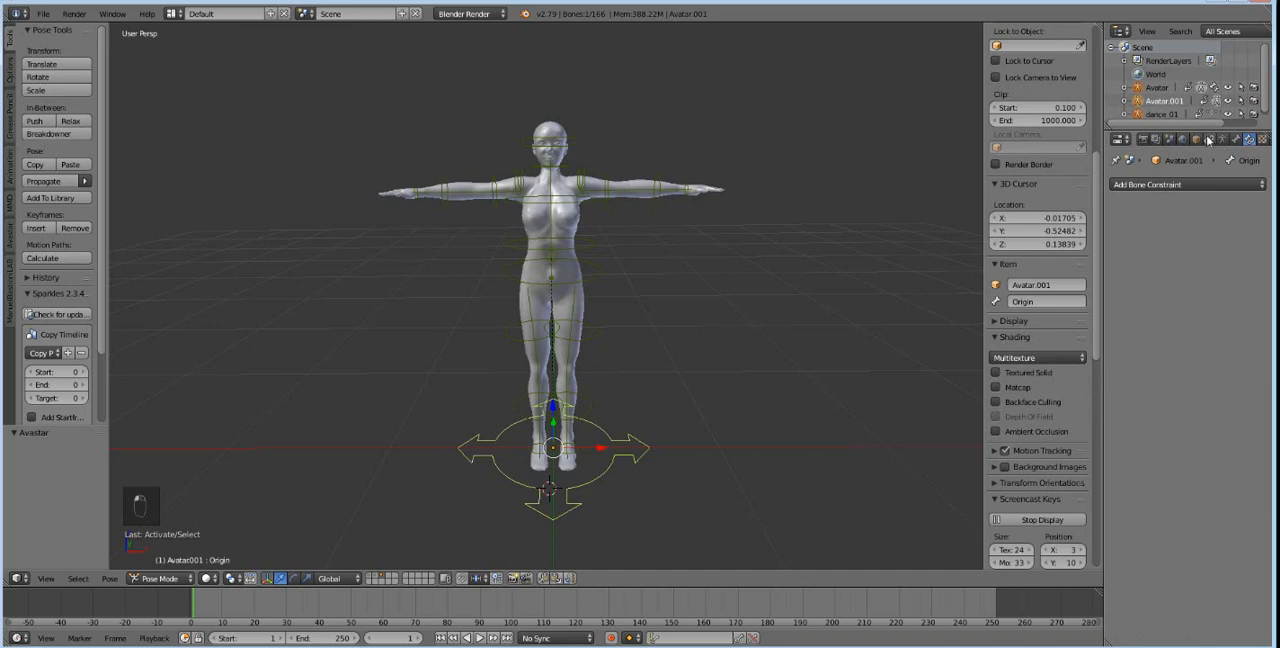
click(1225, 139)
Select the pelvis ring bone and rename the avatar's armature data as Body.
right_click(604, 278)
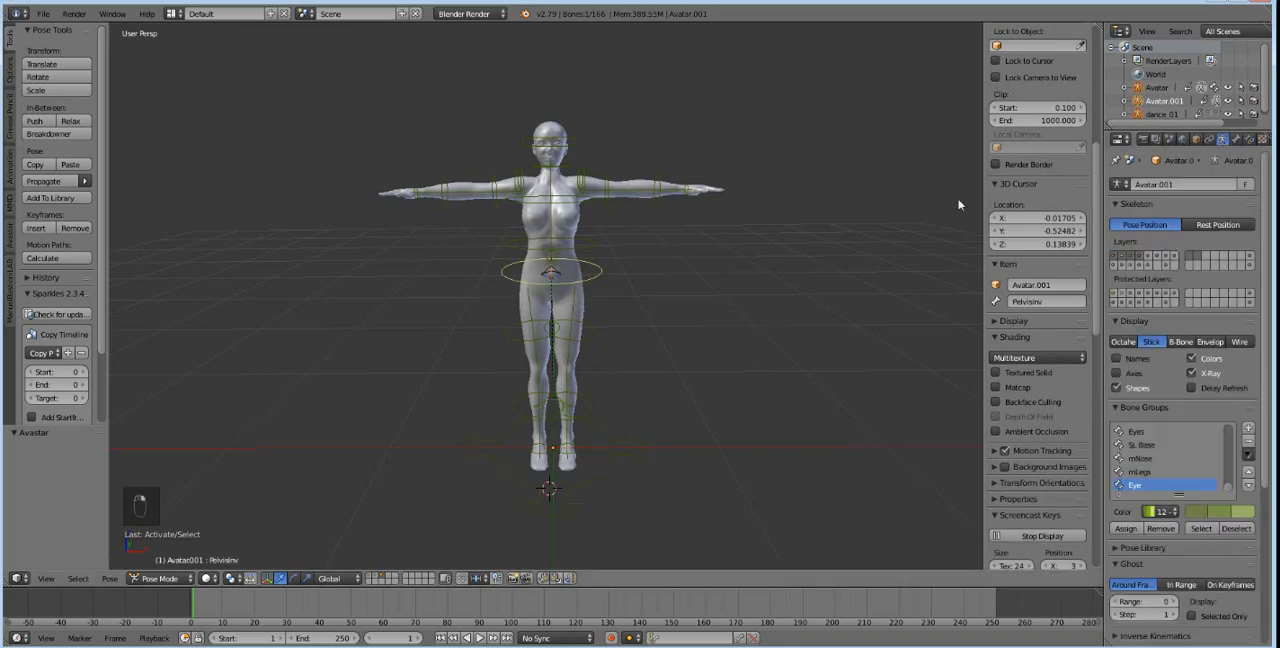
click(1196, 140)
click(1209, 140)
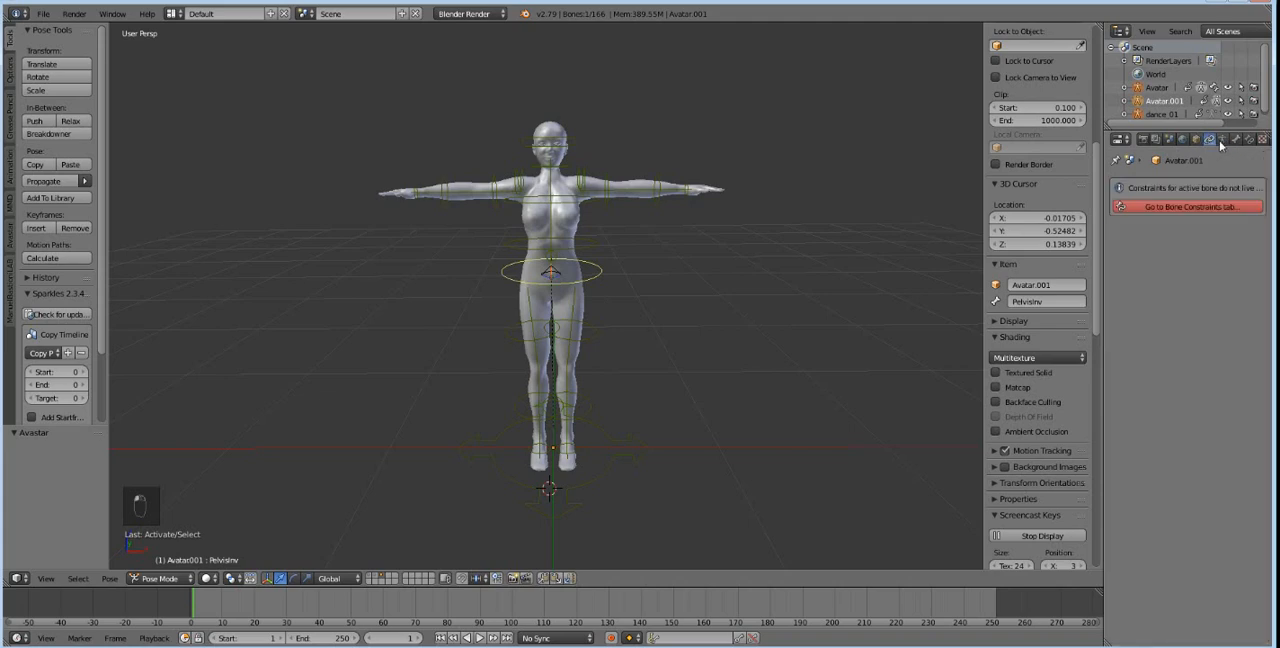
click(1222, 140)
click(1189, 182)
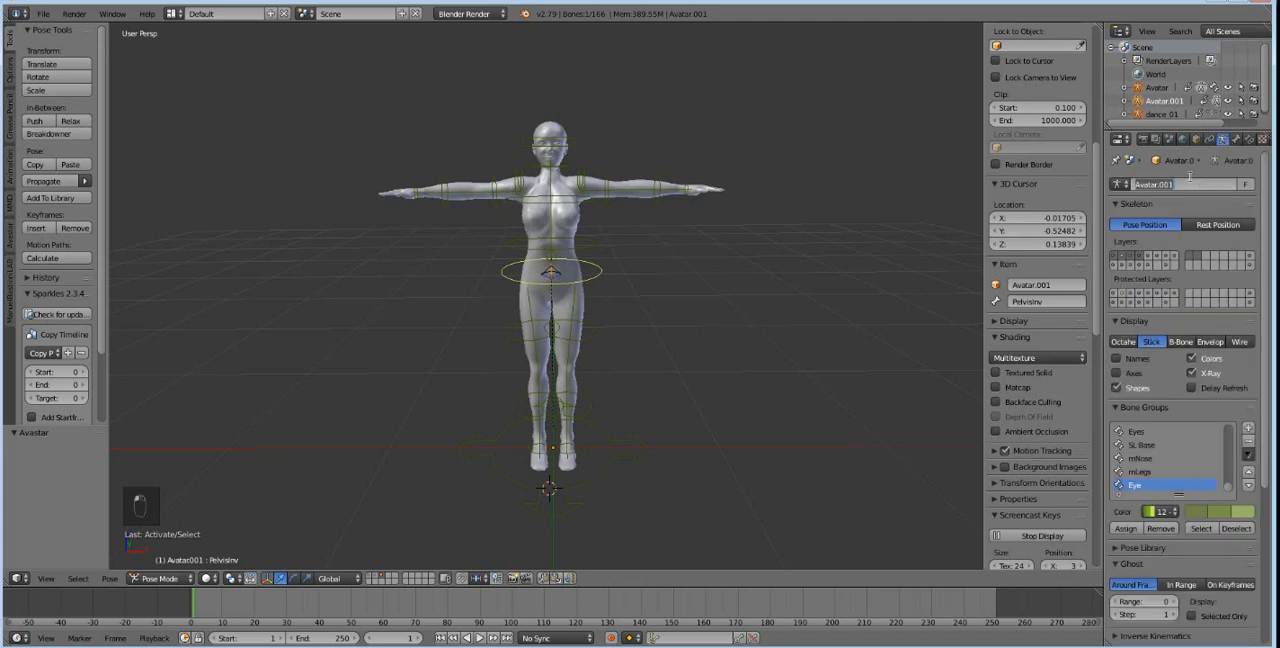
text(Body)
key(Return)
Switch the basic avatar's rig from Pose Mode to Object Mode and show its object properties.
click(725, 409)
right_click(515, 237)
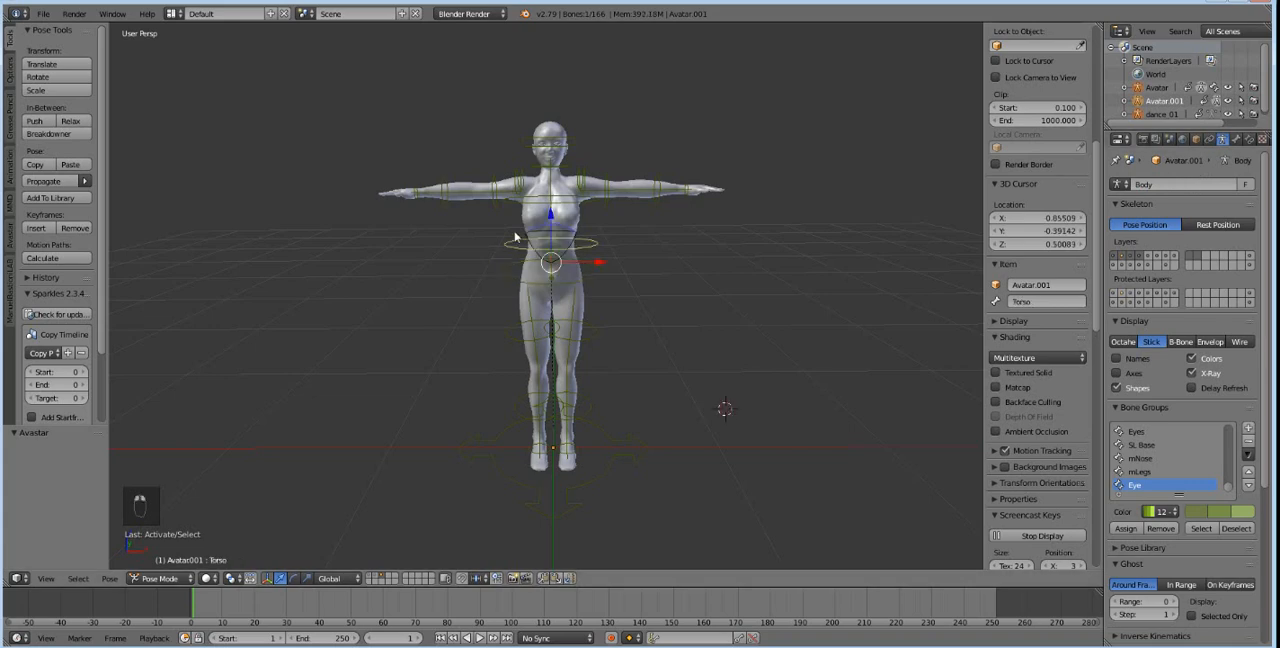
click(180, 578)
click(163, 532)
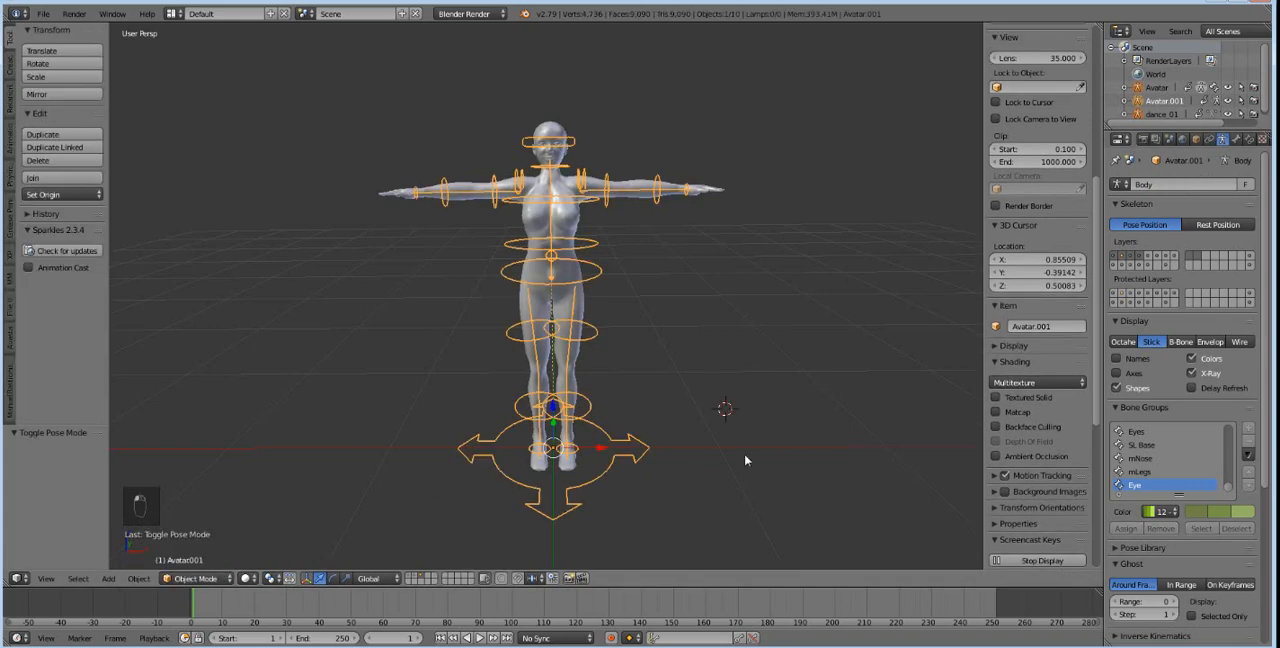
click(1196, 139)
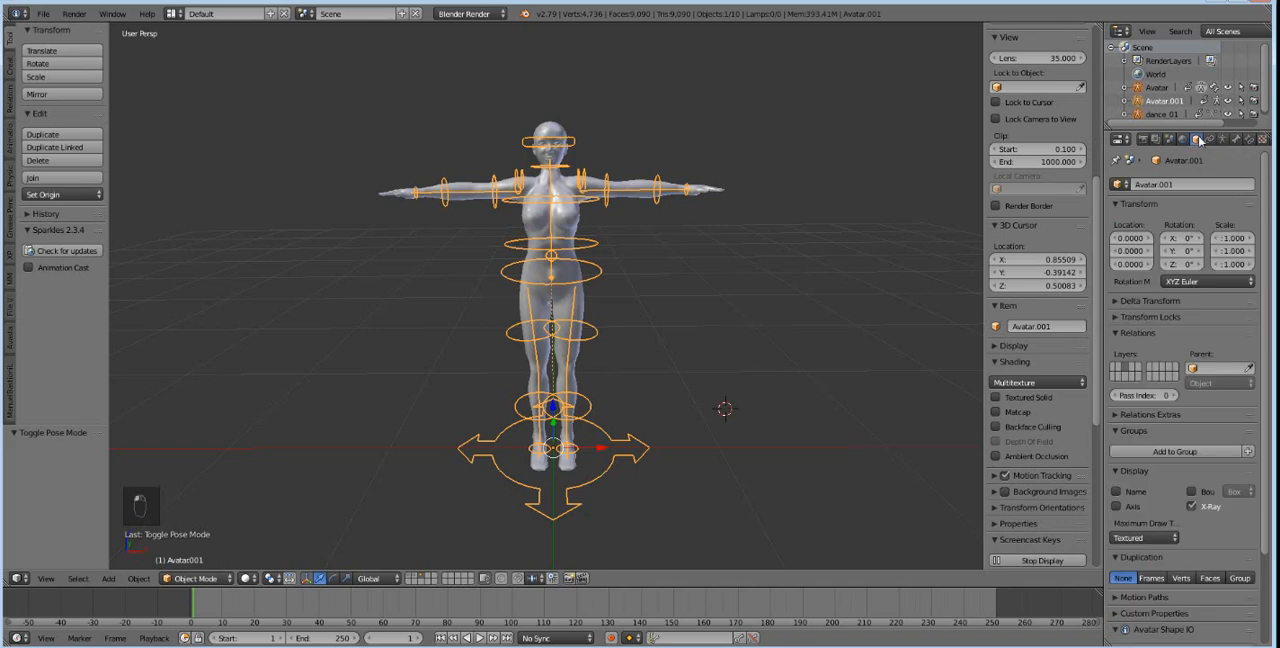
Show the first layer alongside the avatar, select the dance_01 armature and play its animation.
right_click(598, 355)
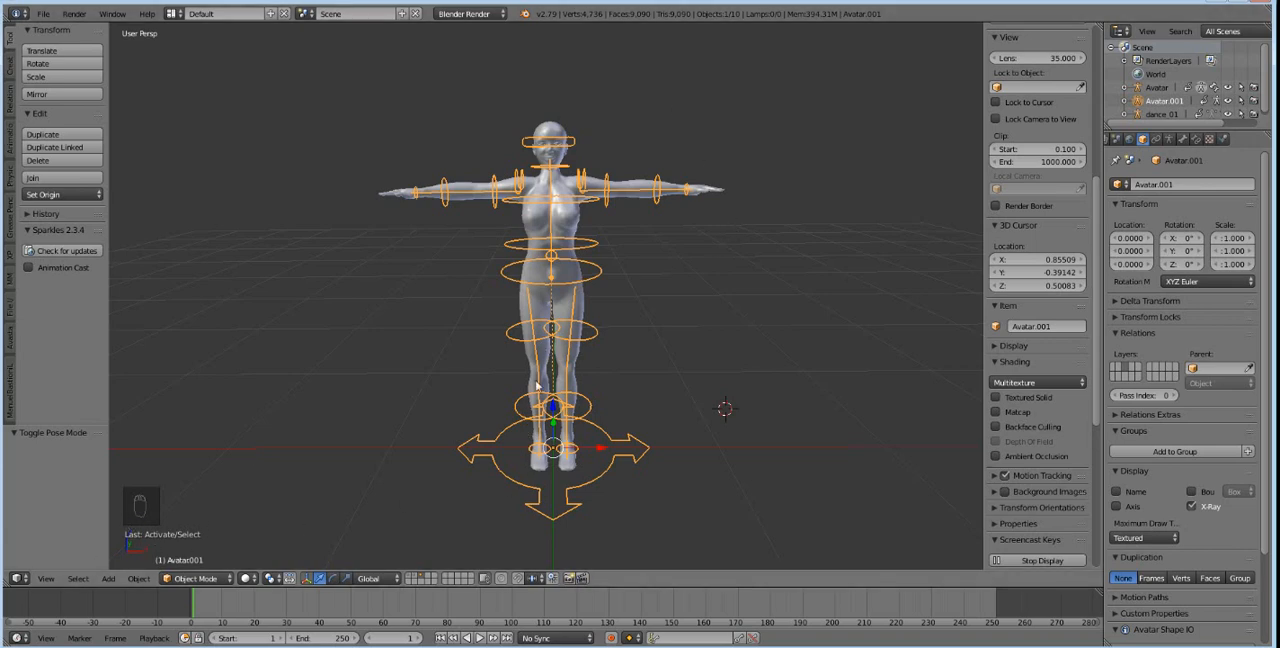
scroll(549, 272, down, 3)
scroll(540, 311, up, 2)
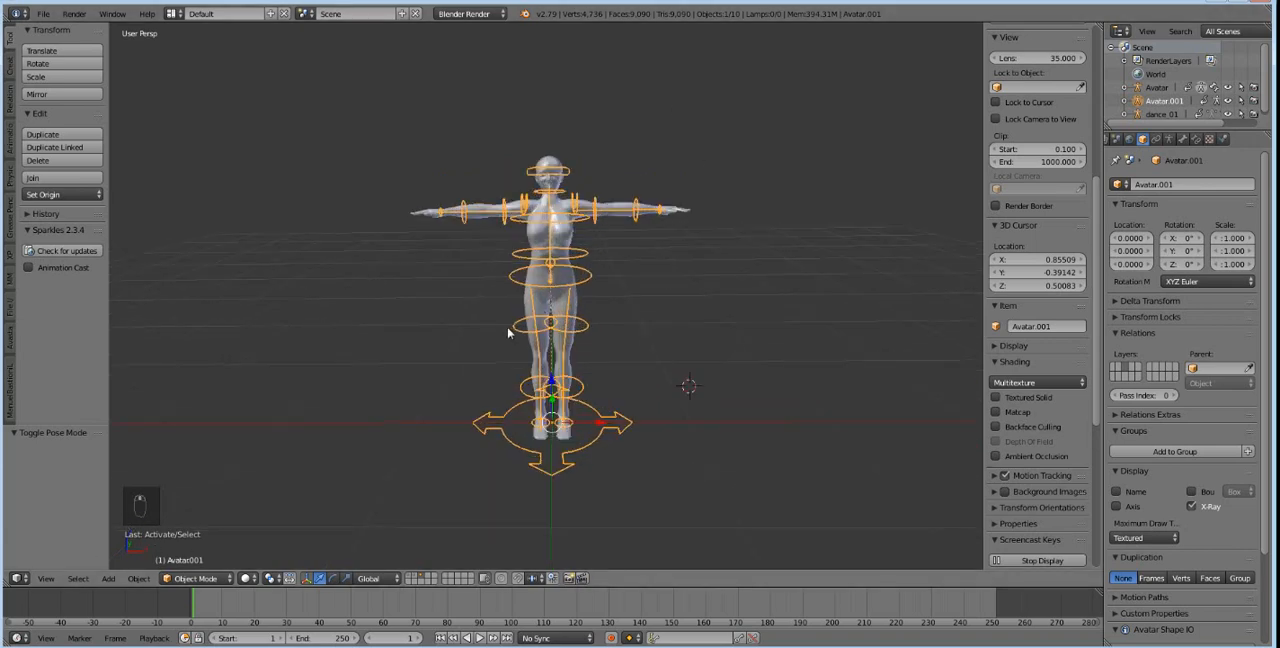
shift+click(410, 578)
scroll(551, 230, down, 14)
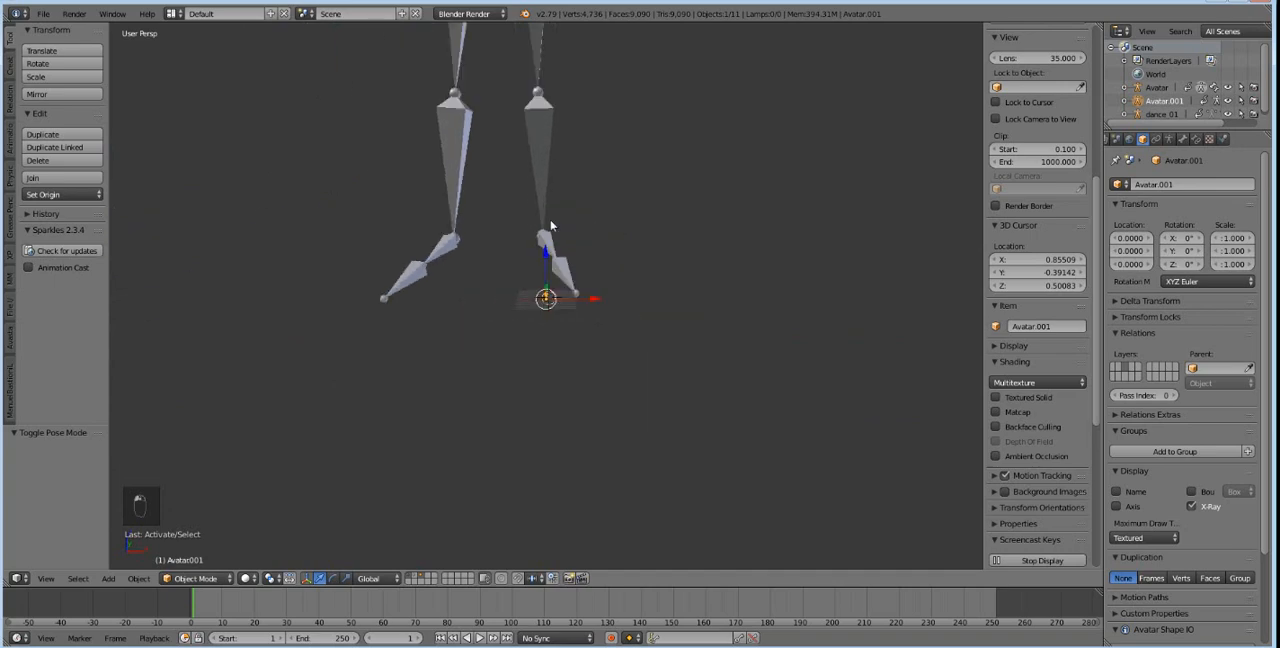
right_click(543, 134)
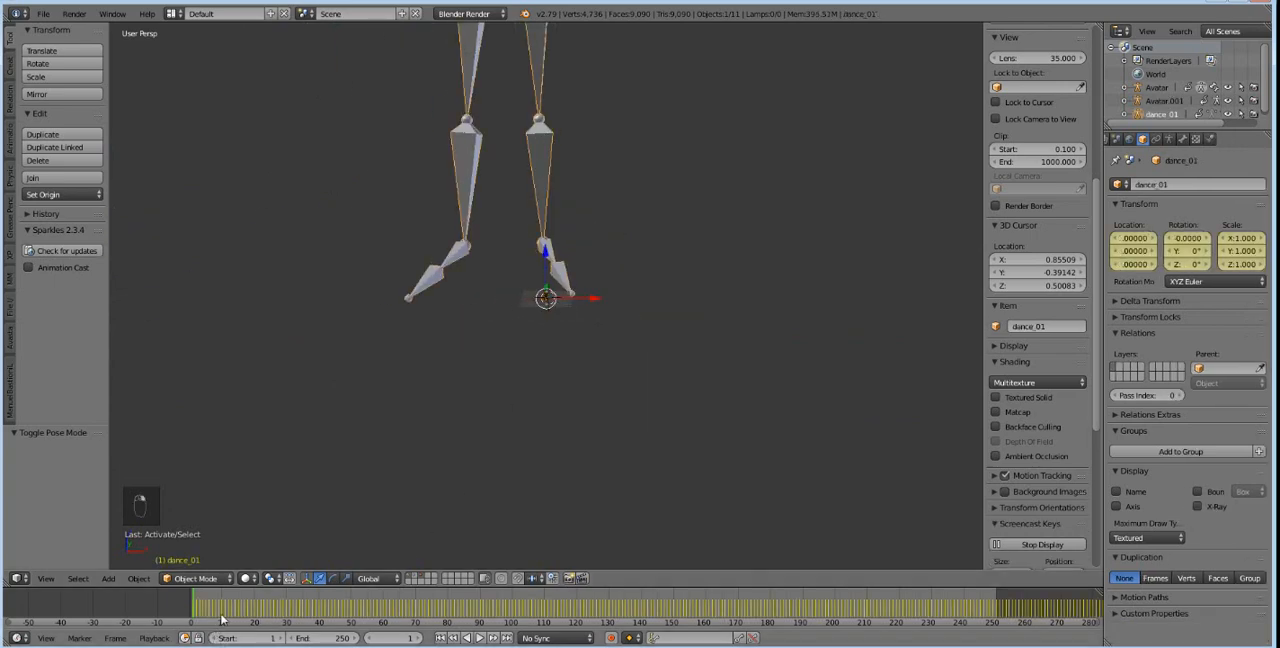
key(alt+a)
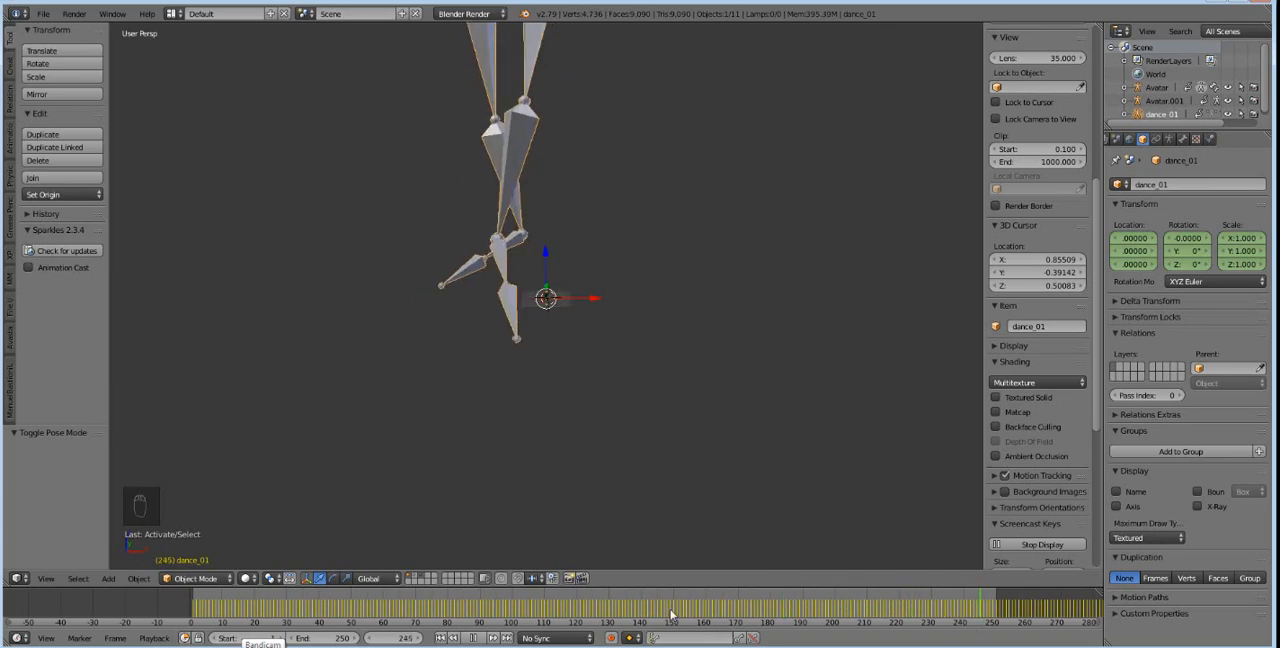
Widen the tool shelf and show the Animation tools with the Motion Transfer settings.
scroll(470, 322, up, 12)
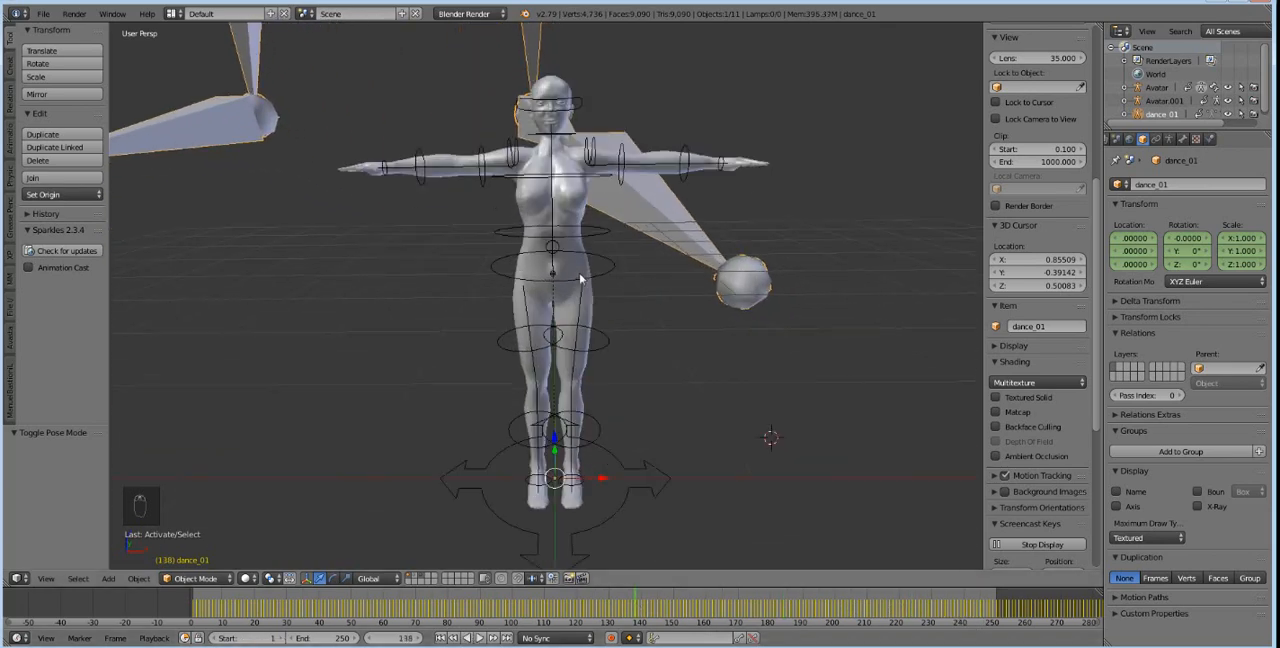
scroll(580, 278, down, 2)
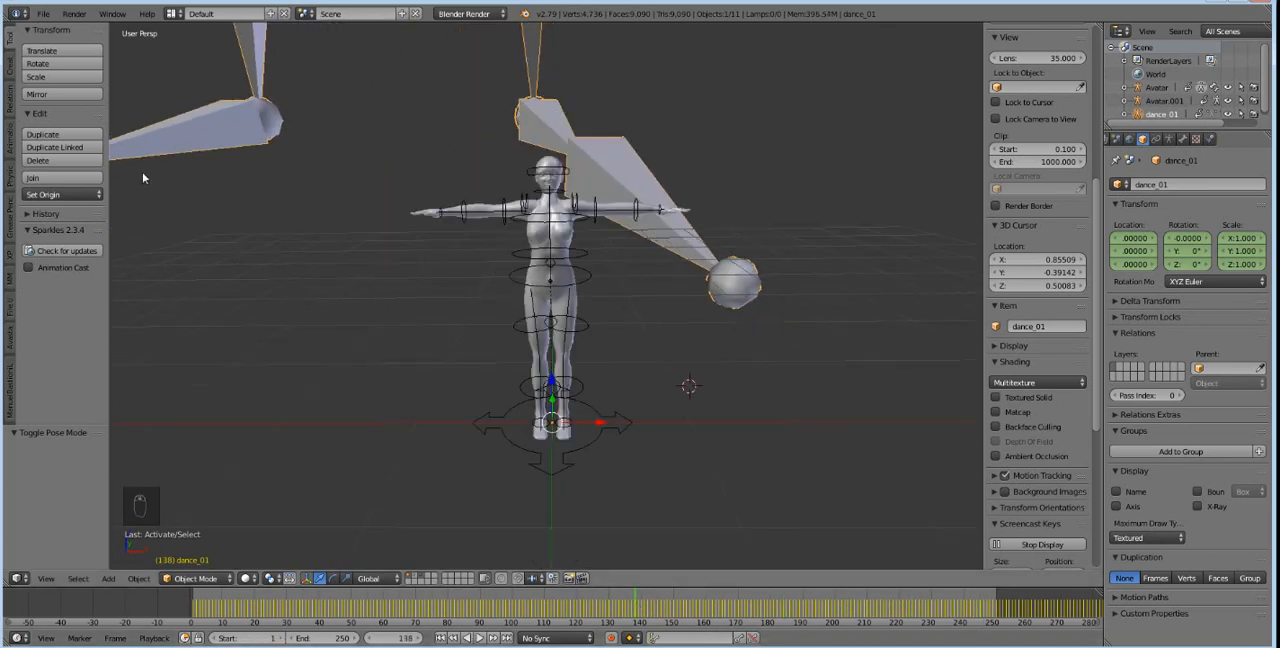
scroll(366, 351, down, 4)
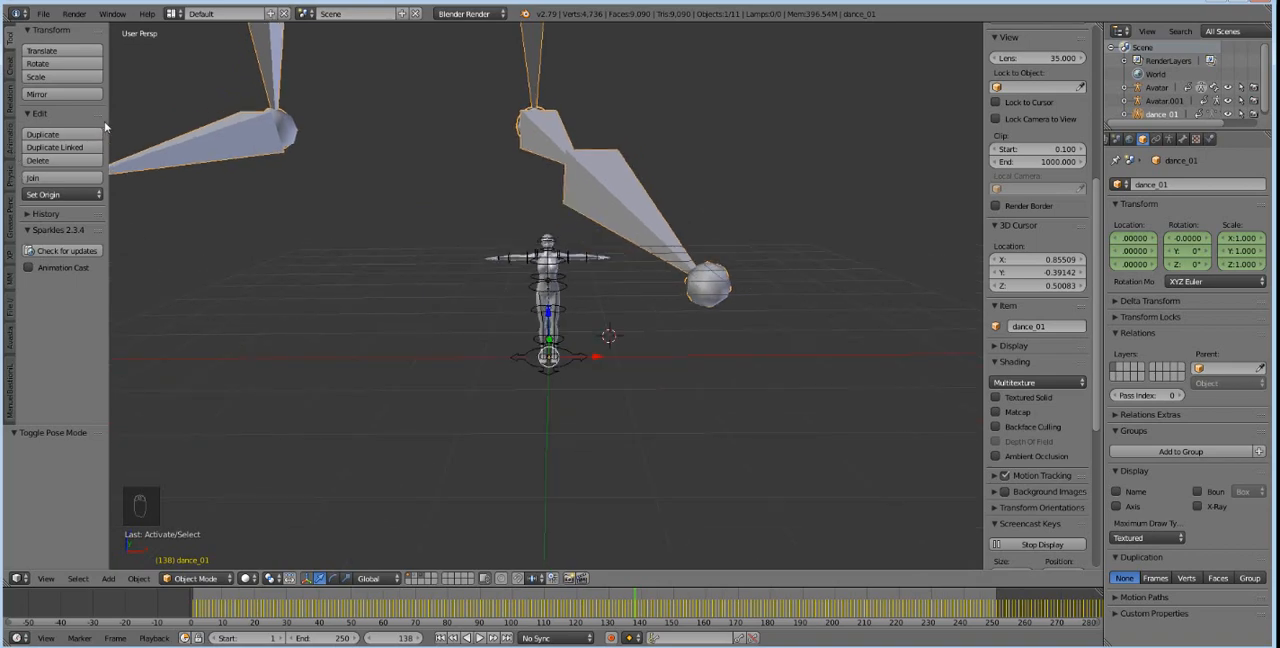
drag(106, 121, 270, 121)
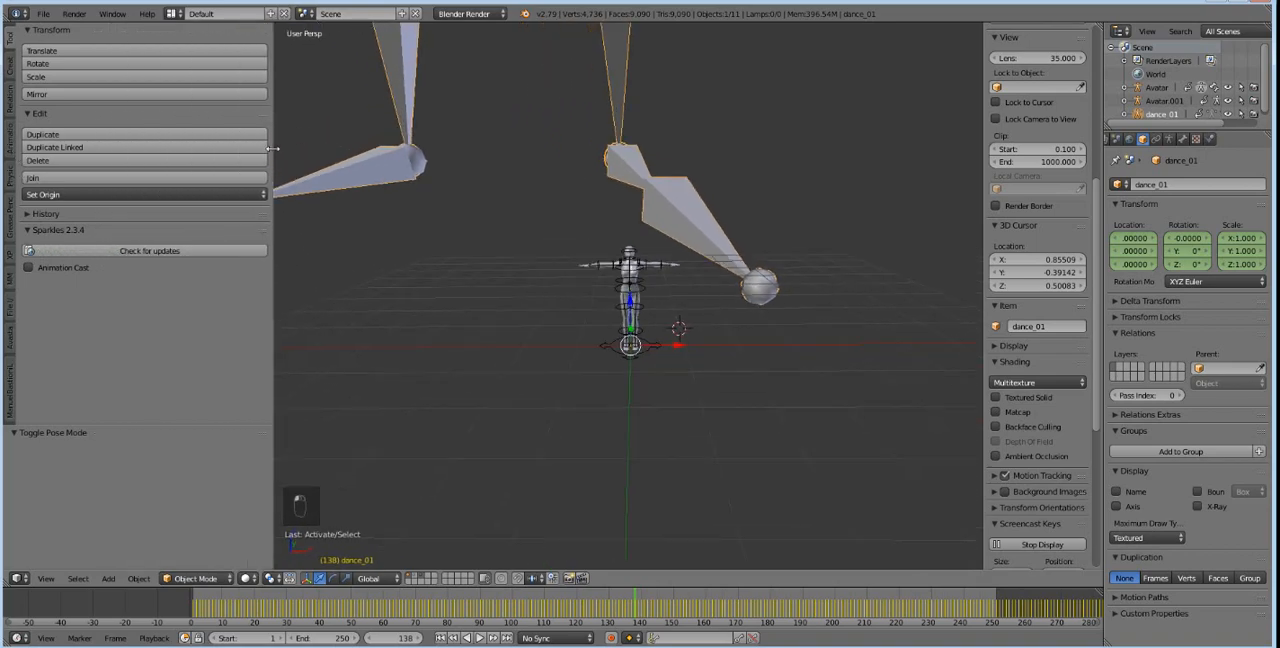
click(12, 132)
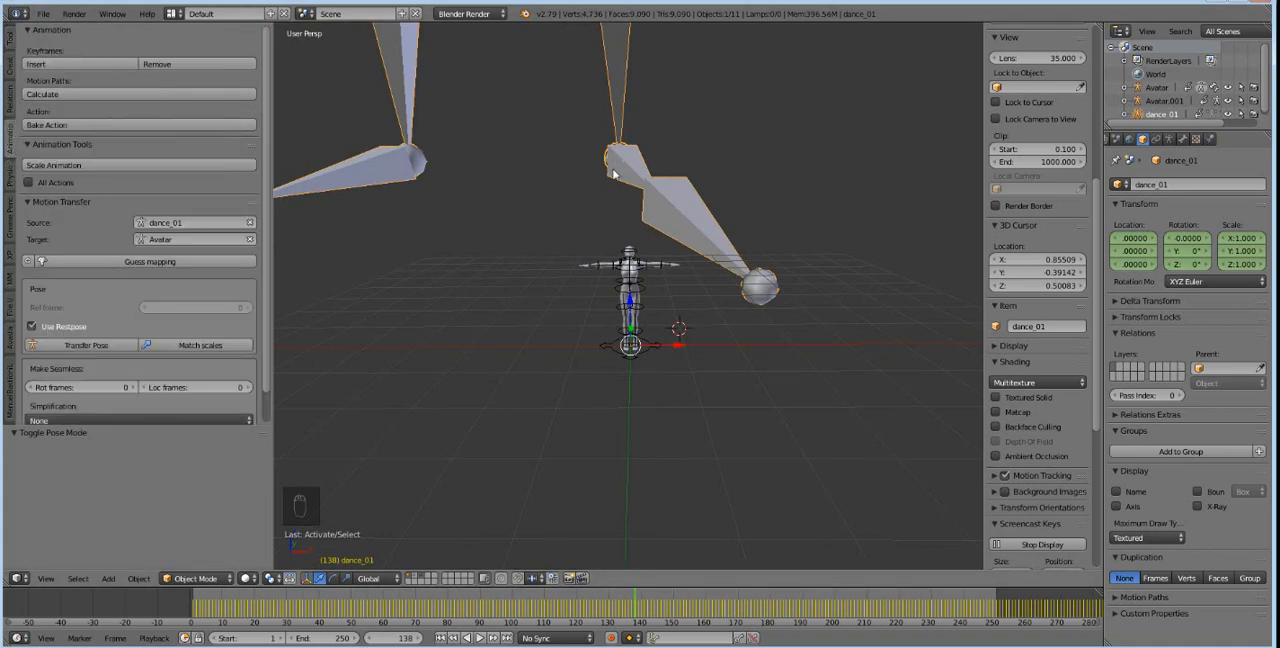
Match the scale of the dance_01 source armature to the Avatar target.
scroll(615, 185, down, 5)
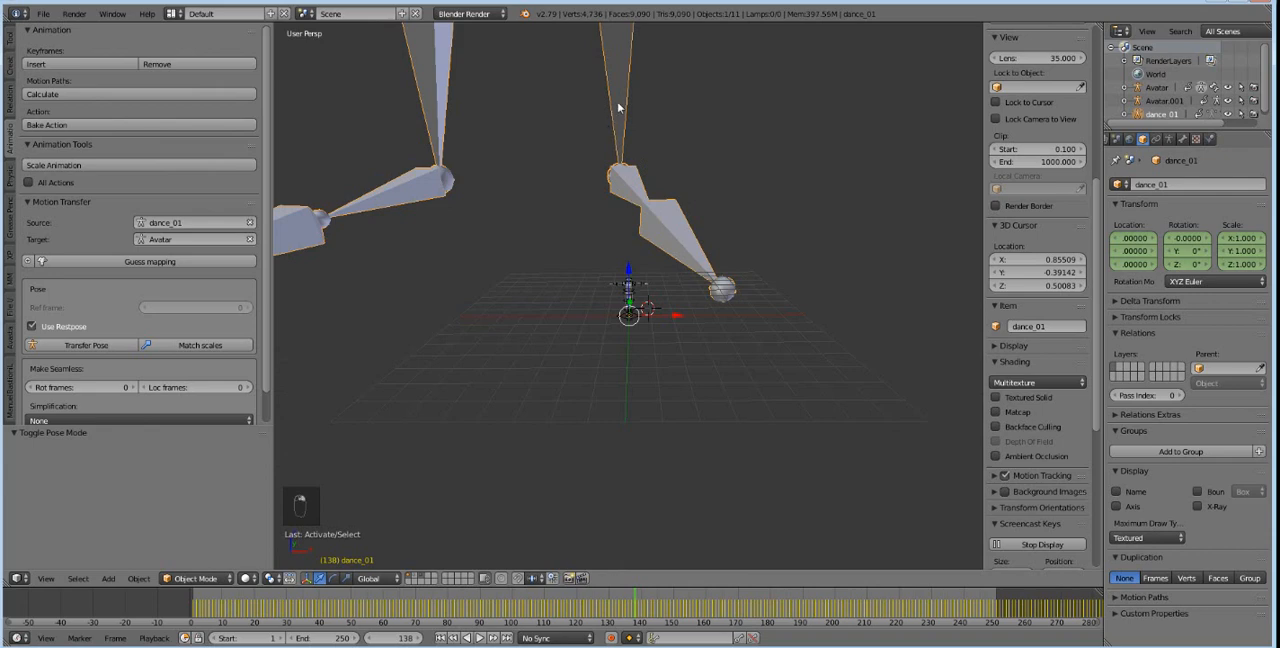
click(183, 348)
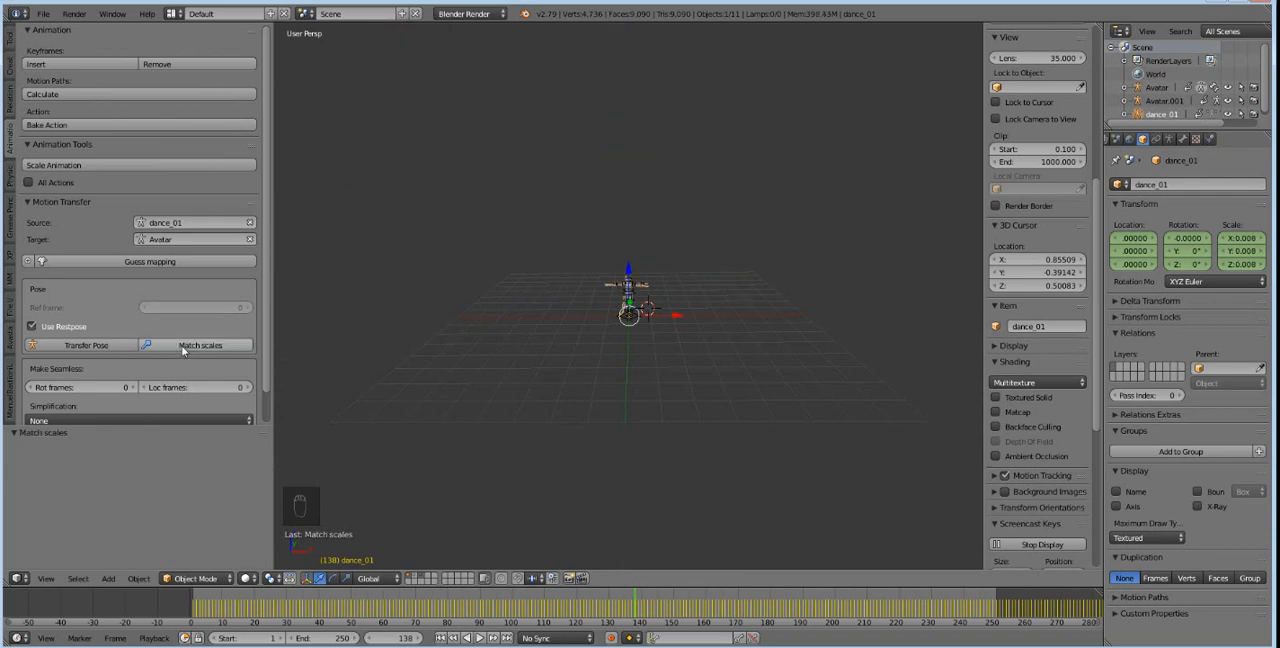
click(183, 348)
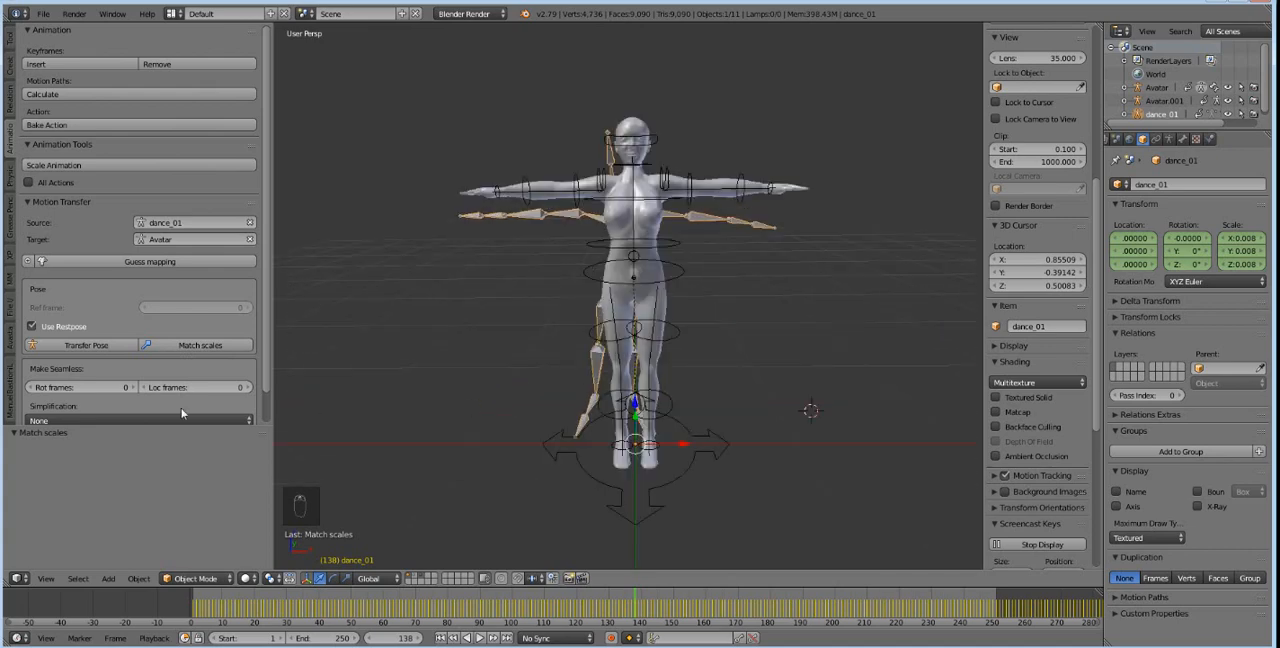
Set the motion transfer target to Avatar.001 and apply Scale Animation to dance_01.
click(172, 237)
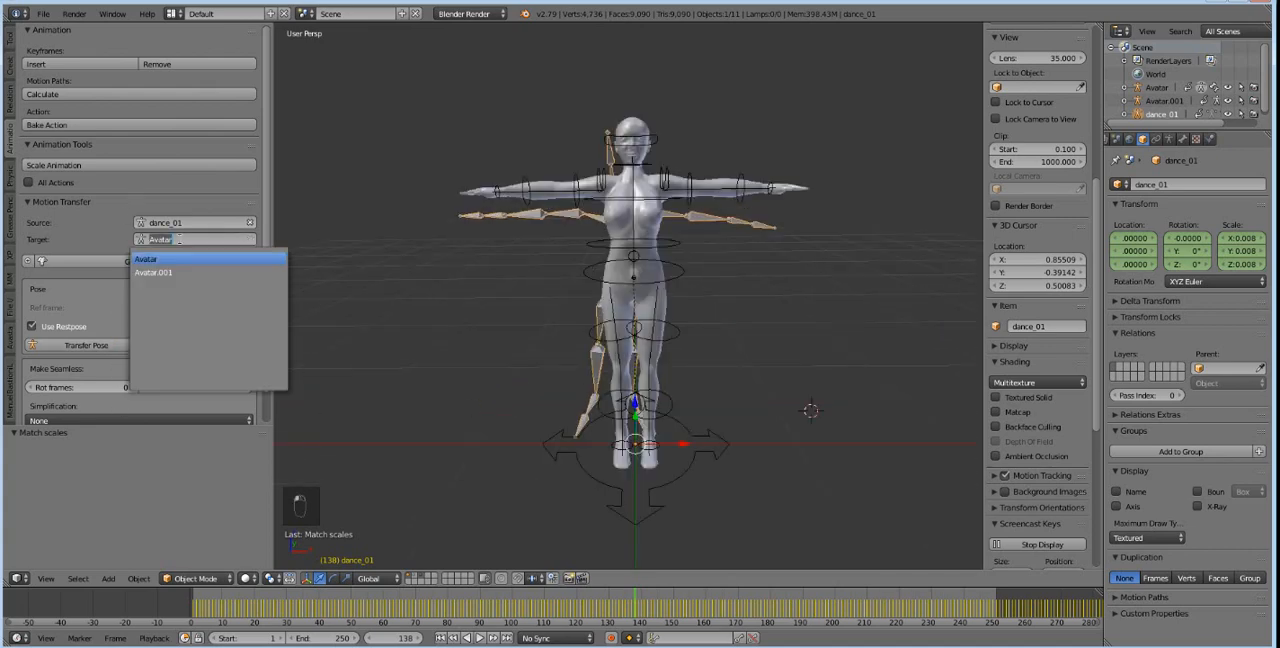
click(174, 272)
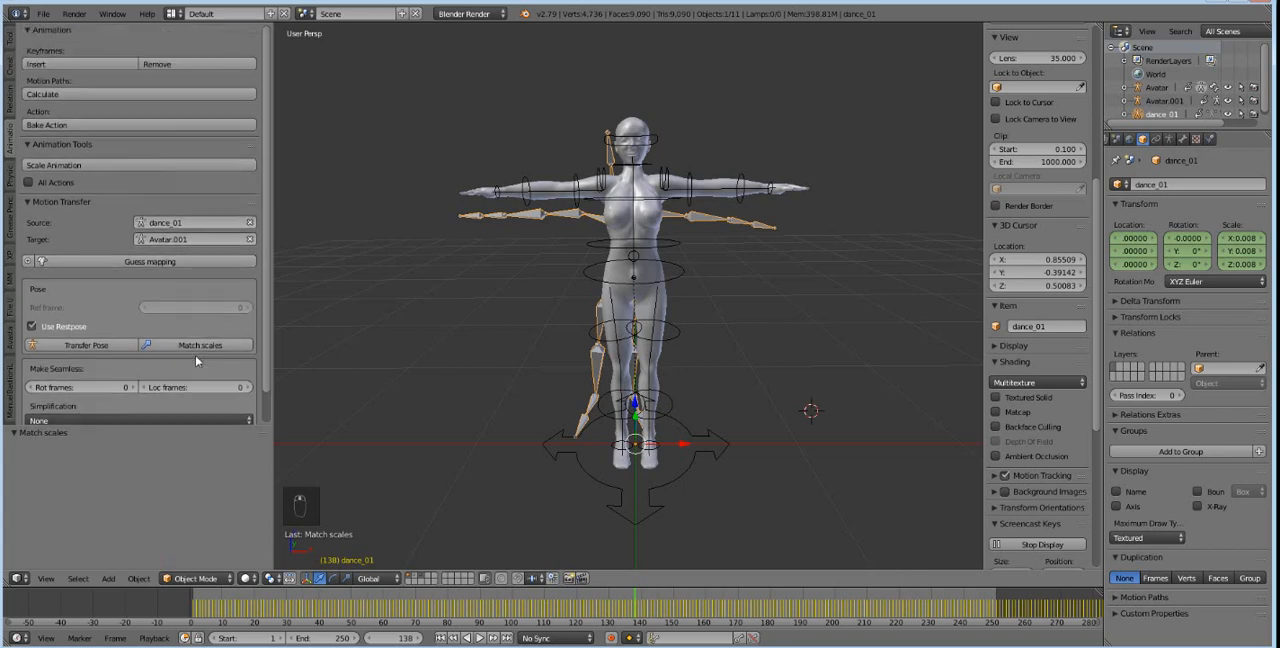
click(78, 166)
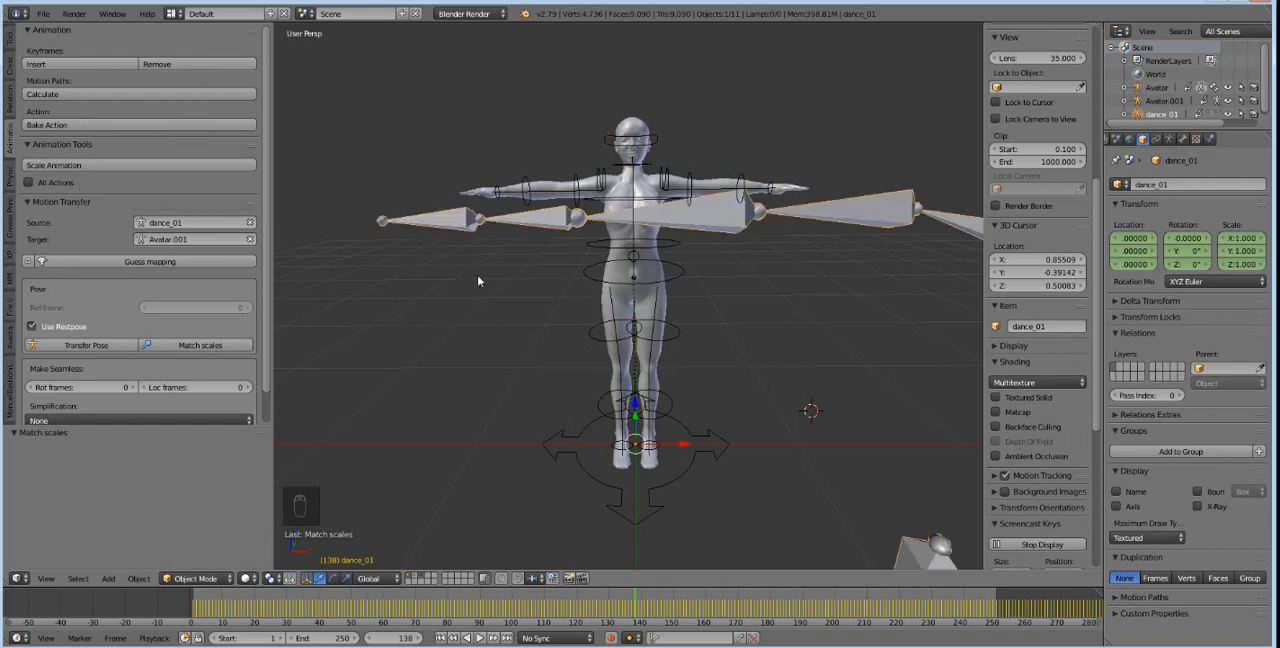
Scrub through the timeline to examine the dance_01 motion against the avatar.
scroll(477, 275, down, 8)
scroll(477, 275, up, 5)
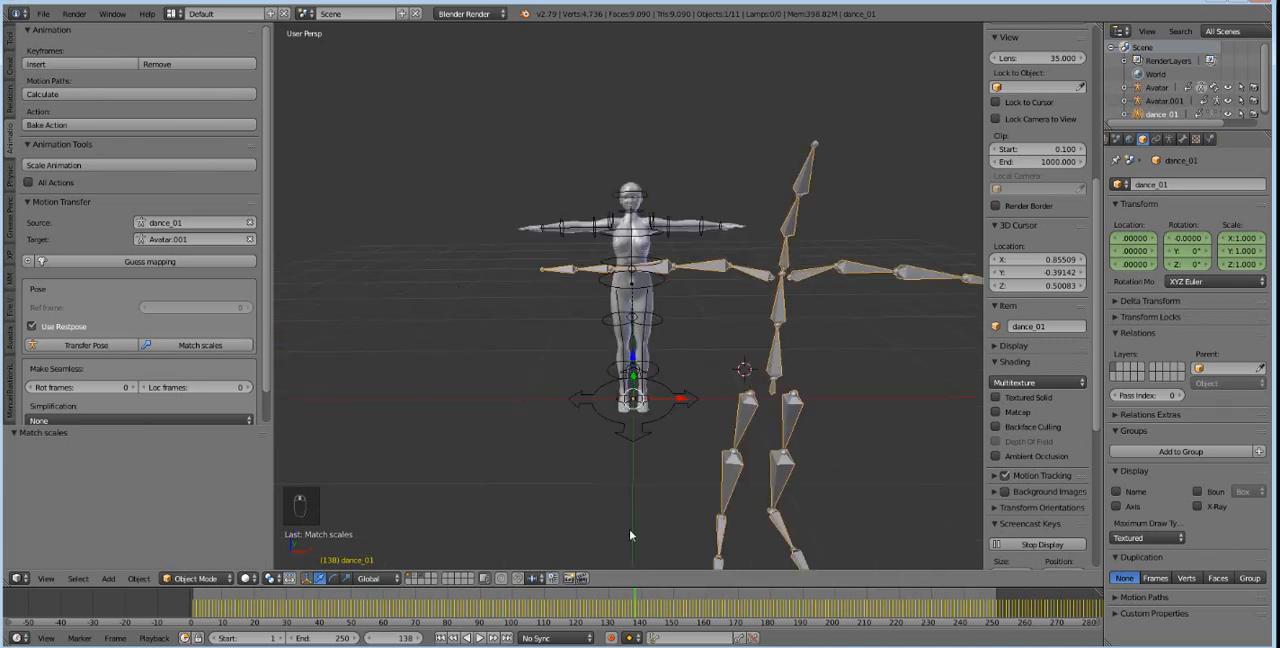
drag(248, 605, 560, 606)
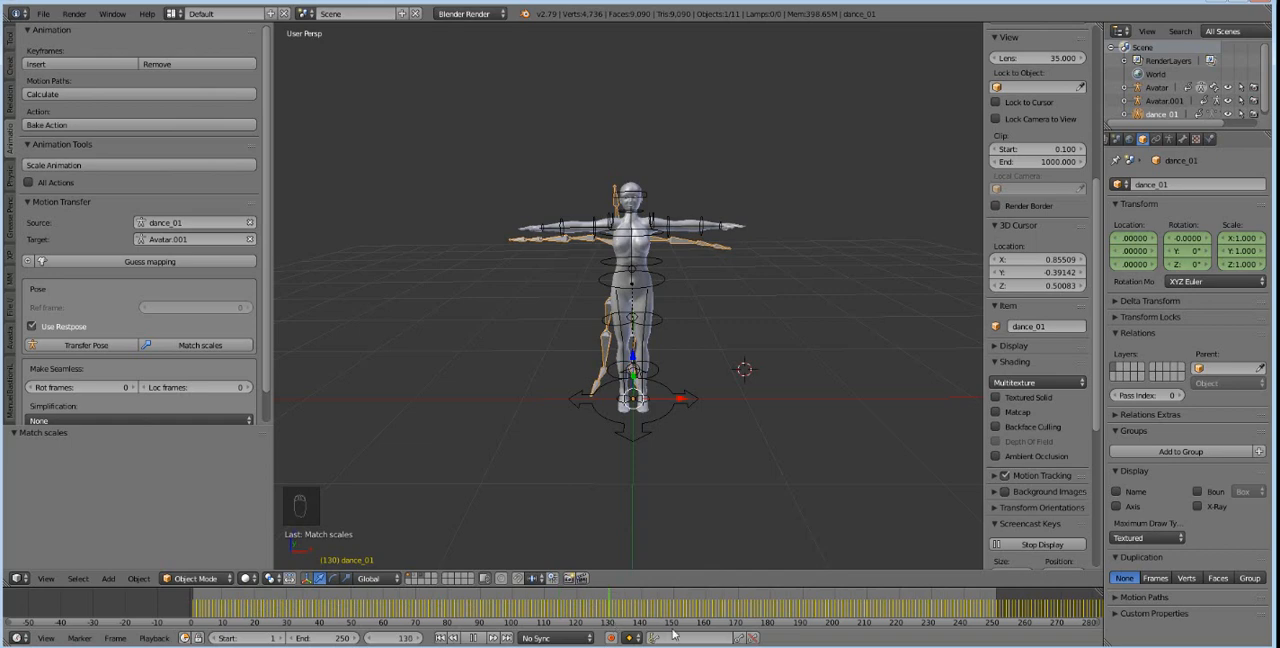
drag(960, 609, 1070, 605)
Revert the scene through the undo history to the selection made just before Pose Mode was toggled.
key(ctrl+alt+z)
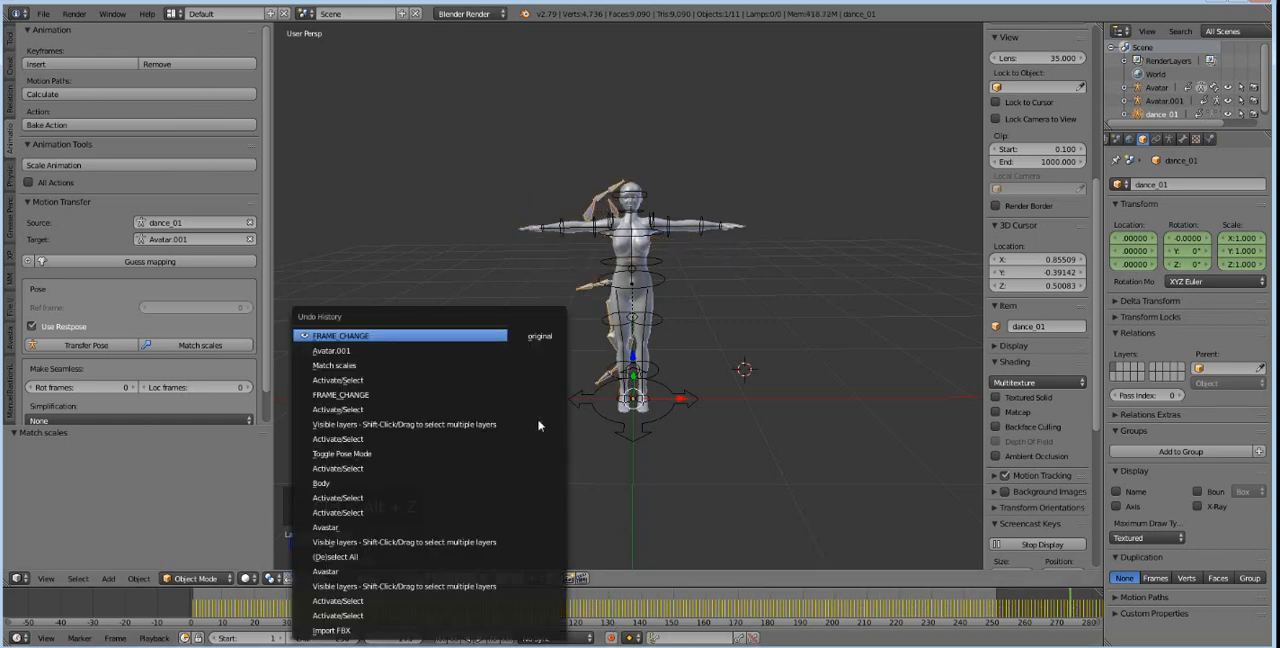
click(369, 367)
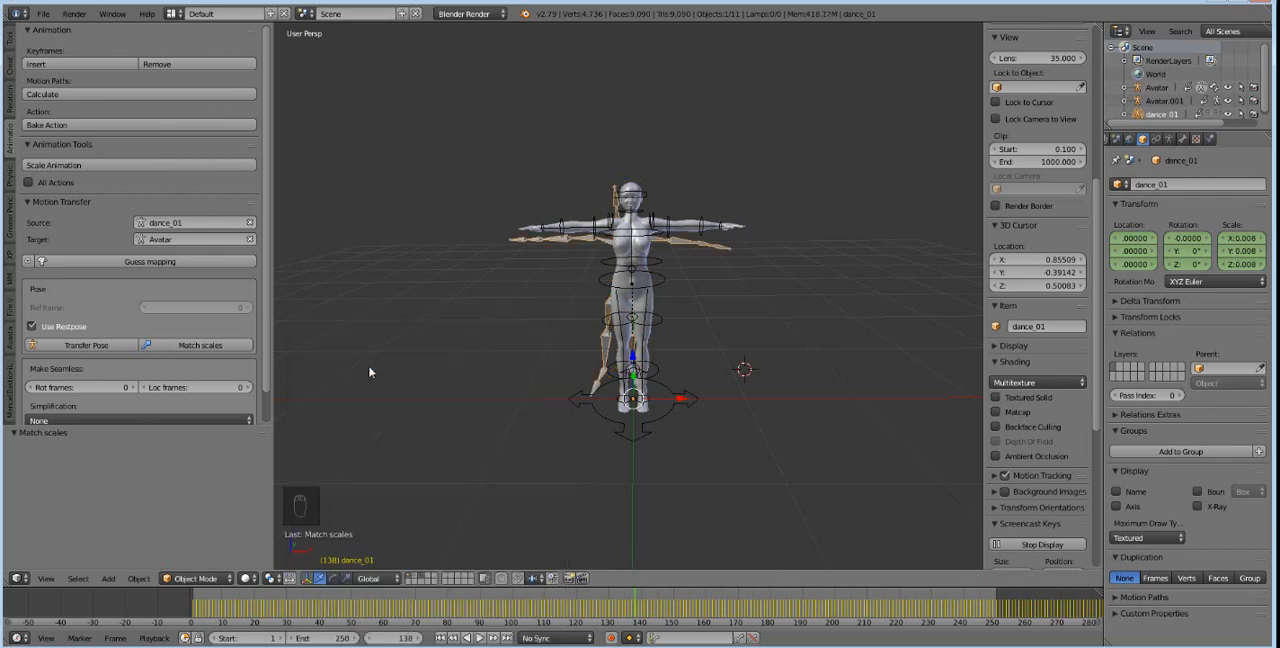
key(ctrl+alt+z)
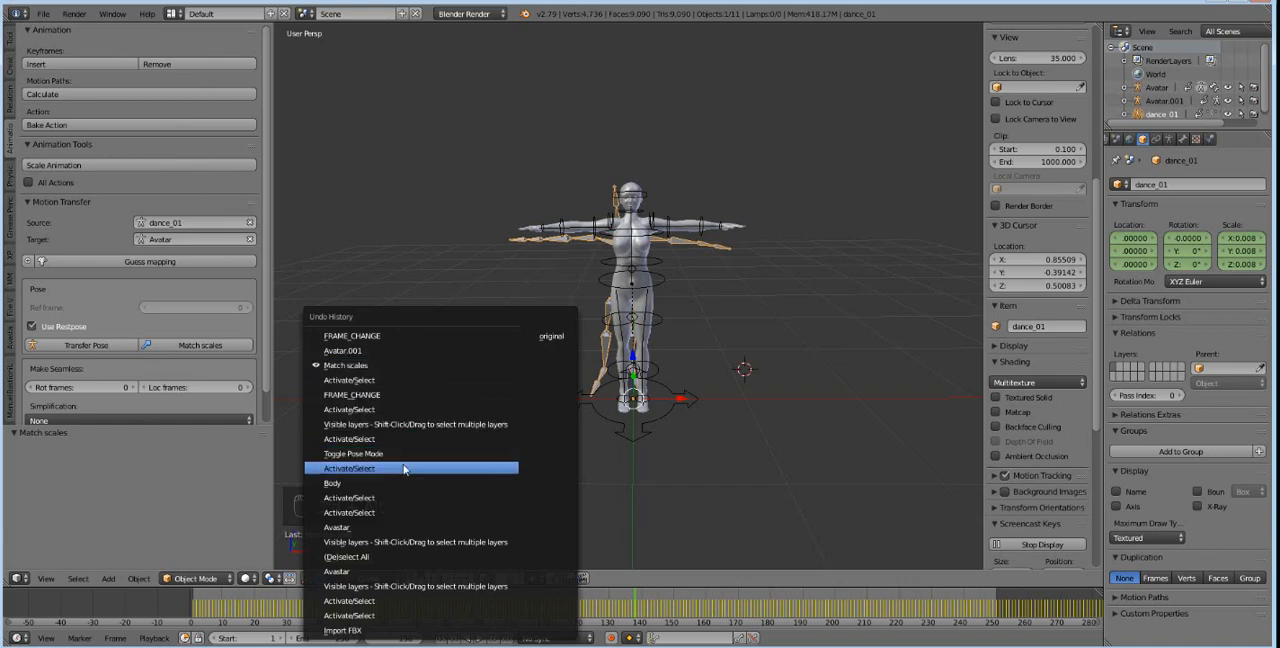
click(406, 468)
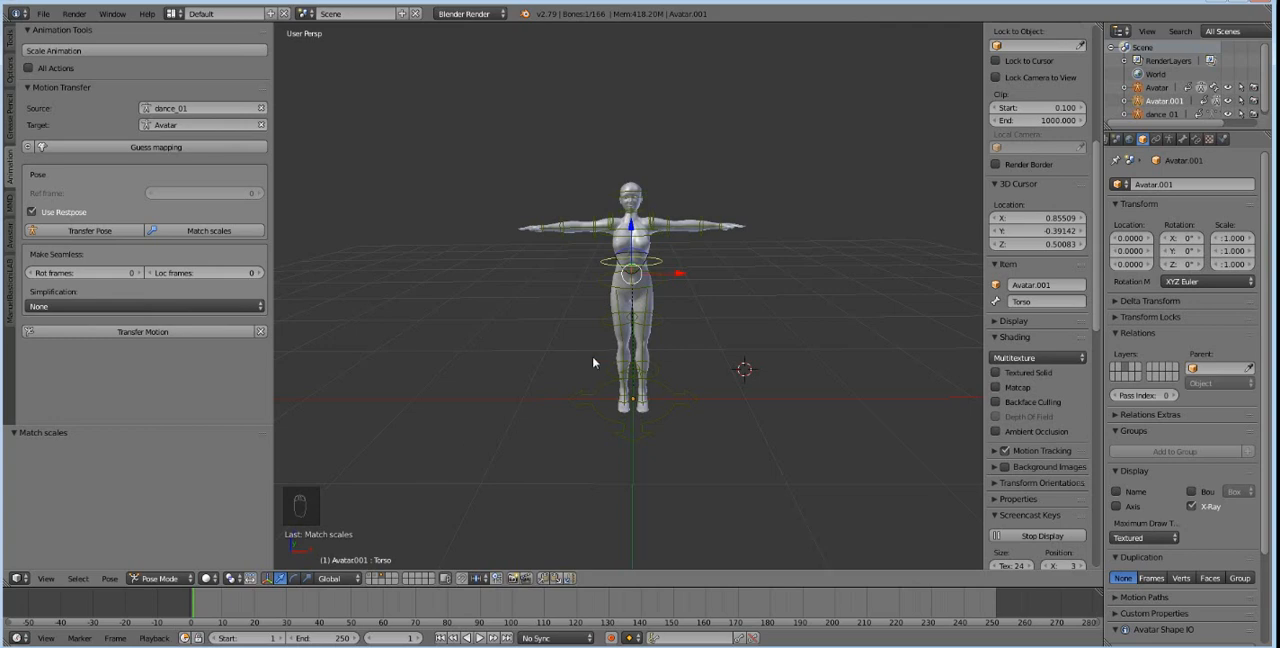
Show the first layer beside the avatar and match the dance_01 source scale to the Avatar target.
scroll(592, 358, down, 9)
shift+click(369, 575)
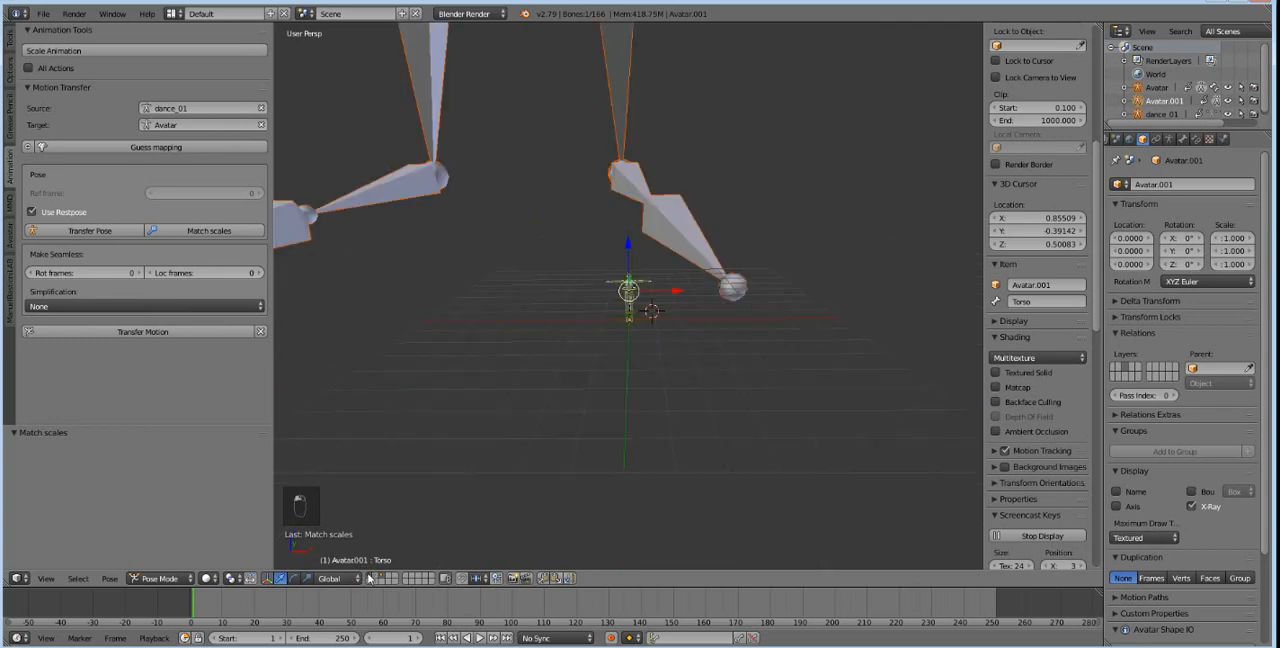
click(205, 231)
scroll(633, 330, up, 10)
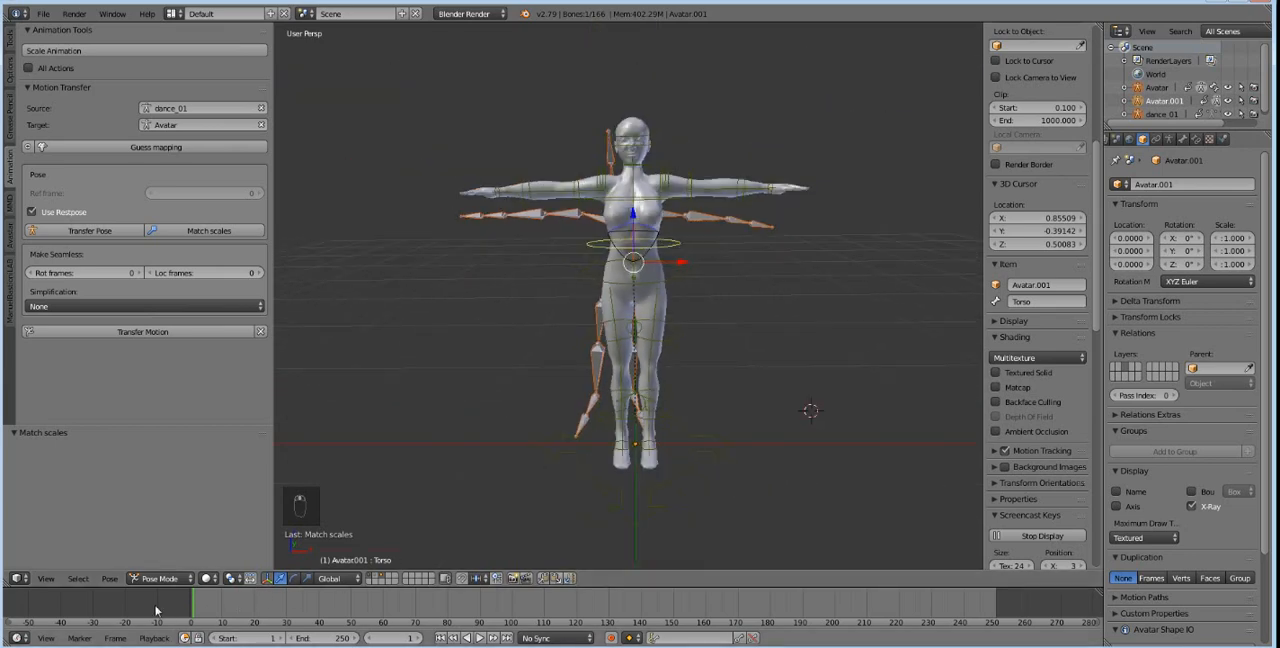
drag(205, 604, 711, 474)
key(ctrl+z)
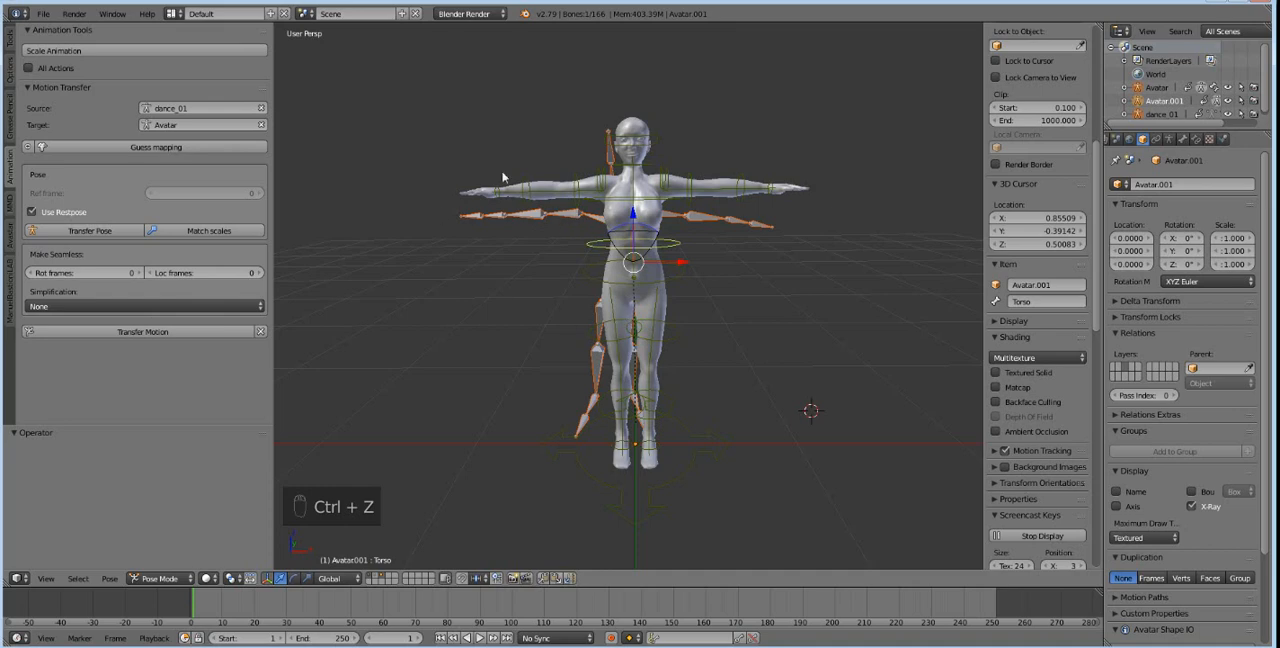
Select the dance_01 armature, apply Scale Animation to its keyframes and play the dance through to frame 250.
right_click(562, 217)
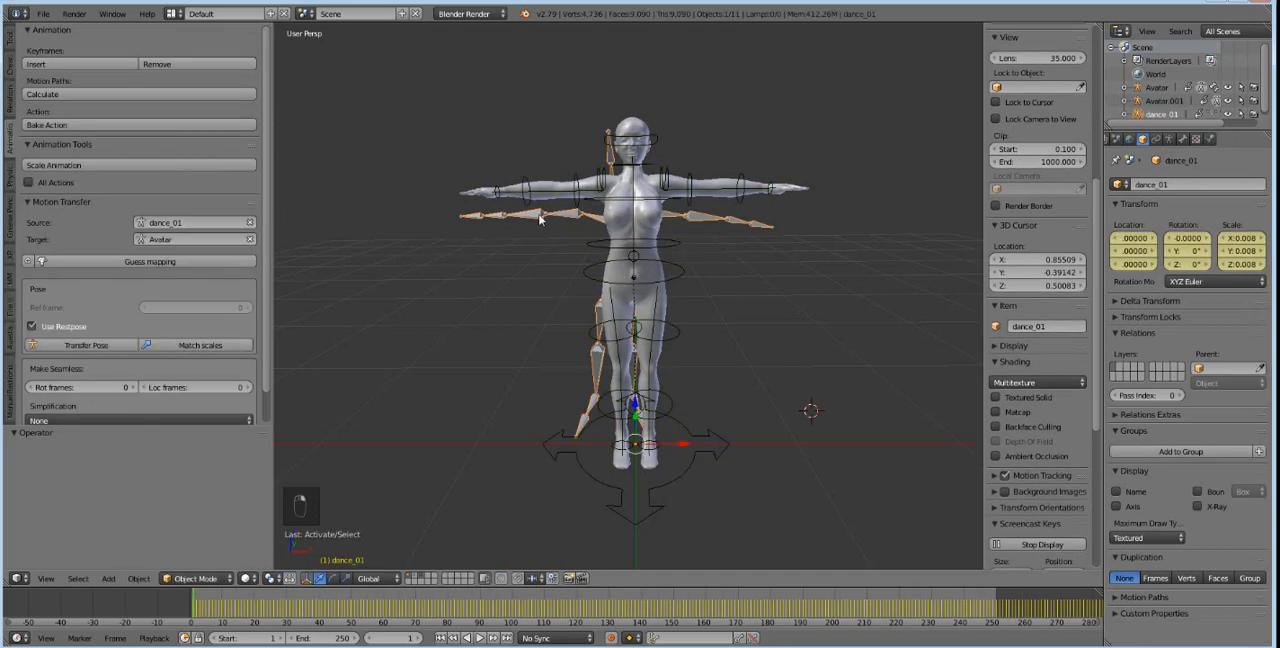
click(77, 167)
key(alt+a)
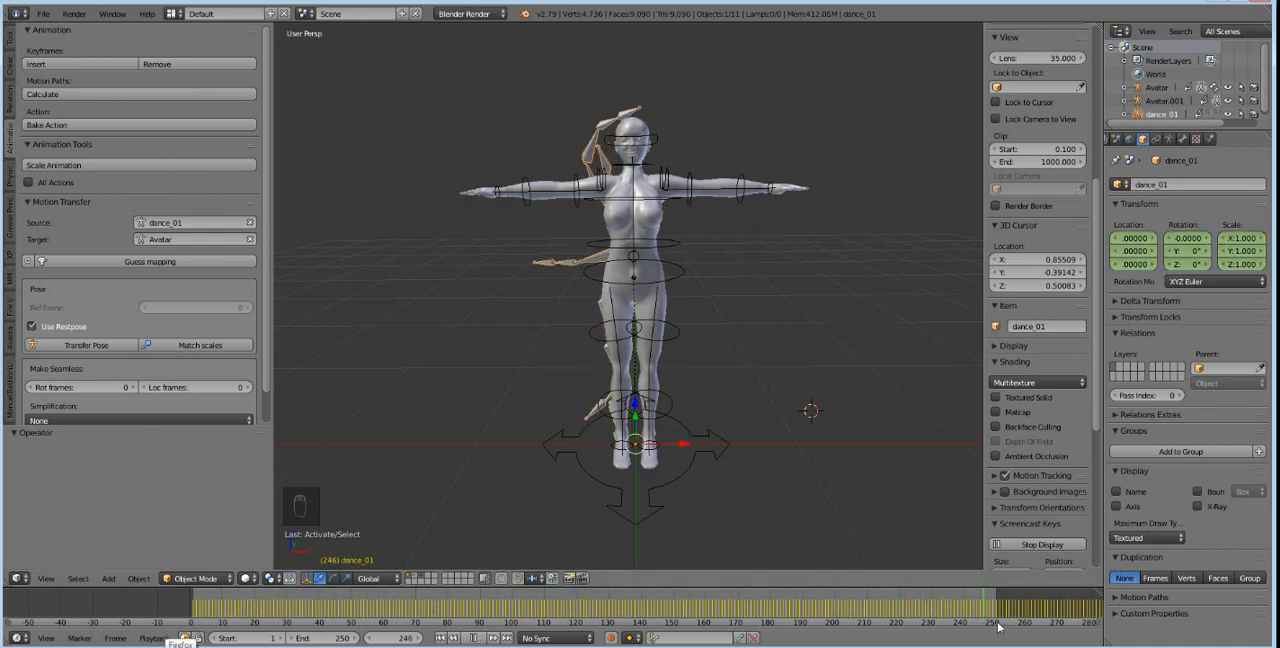
key(alt+a)
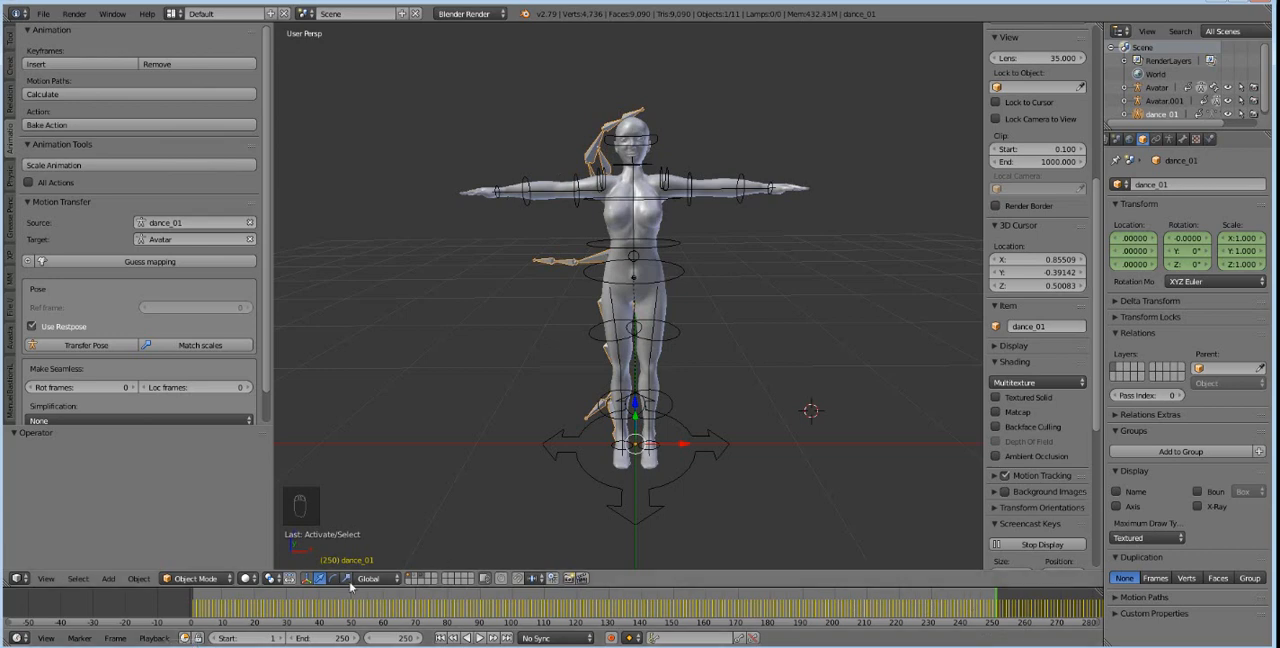
Locate the end of the dance_01 keyframes in the timeline and move the current frame to 4887.
scroll(595, 595, down, 2)
scroll(595, 595, down, 10)
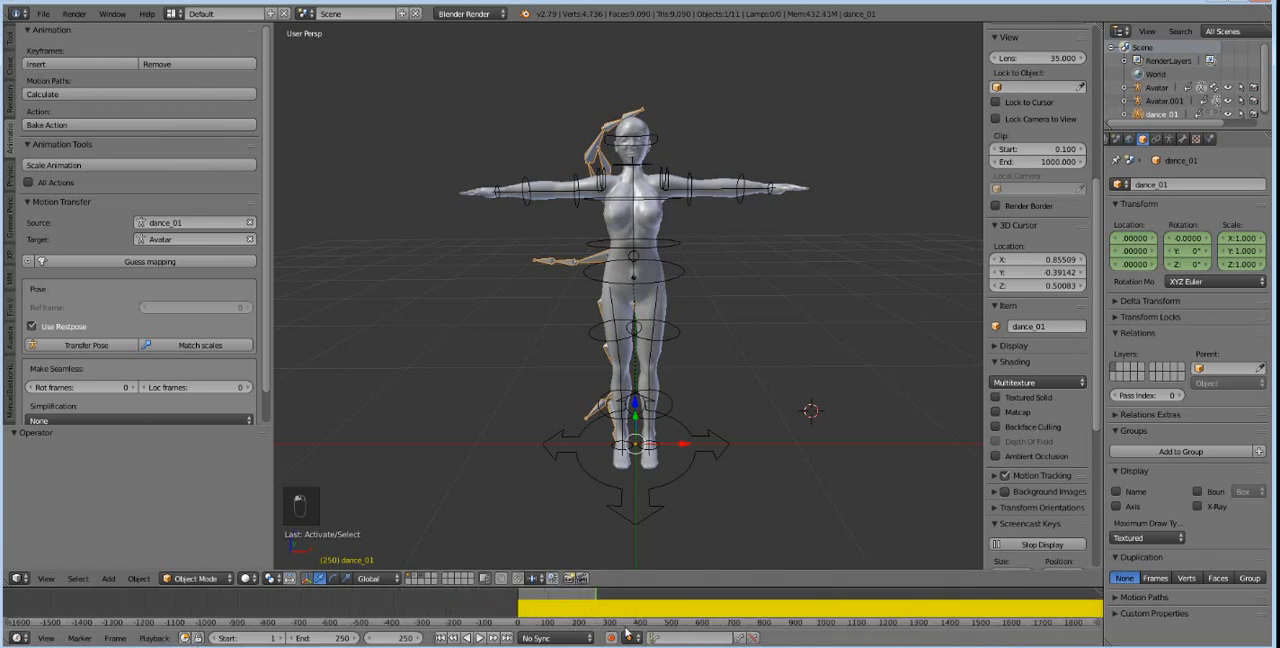
ctrl+scroll(628, 630, right, 6)
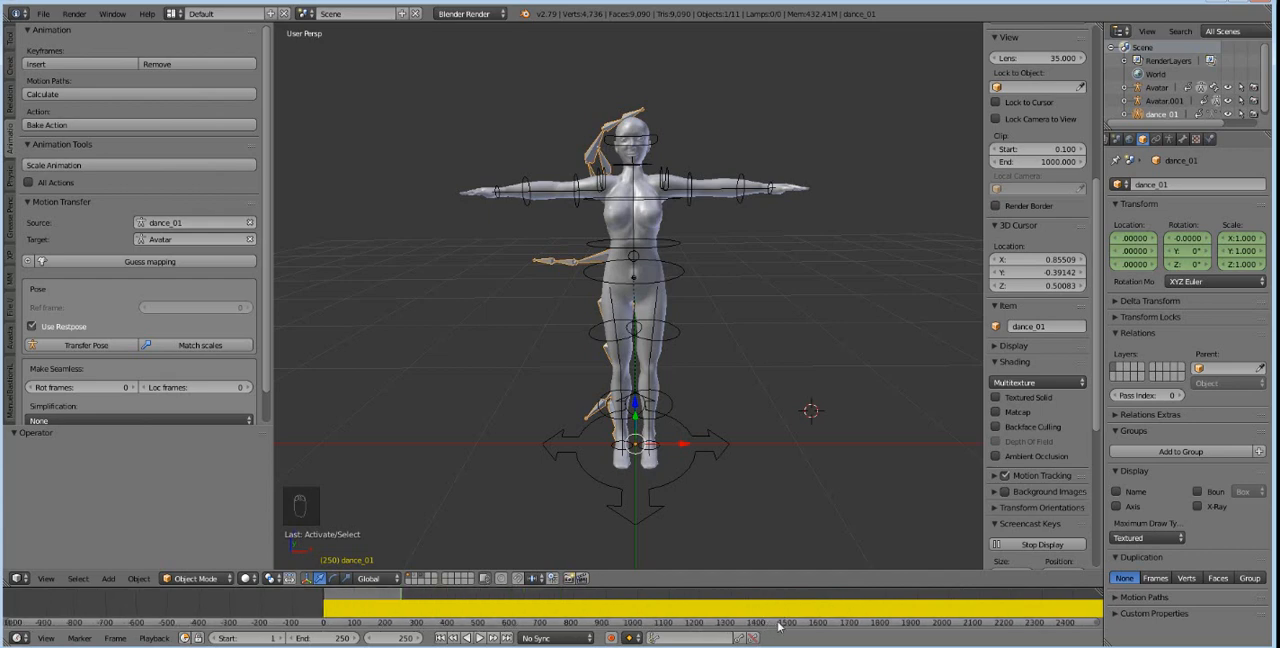
drag(780, 624, 1096, 622)
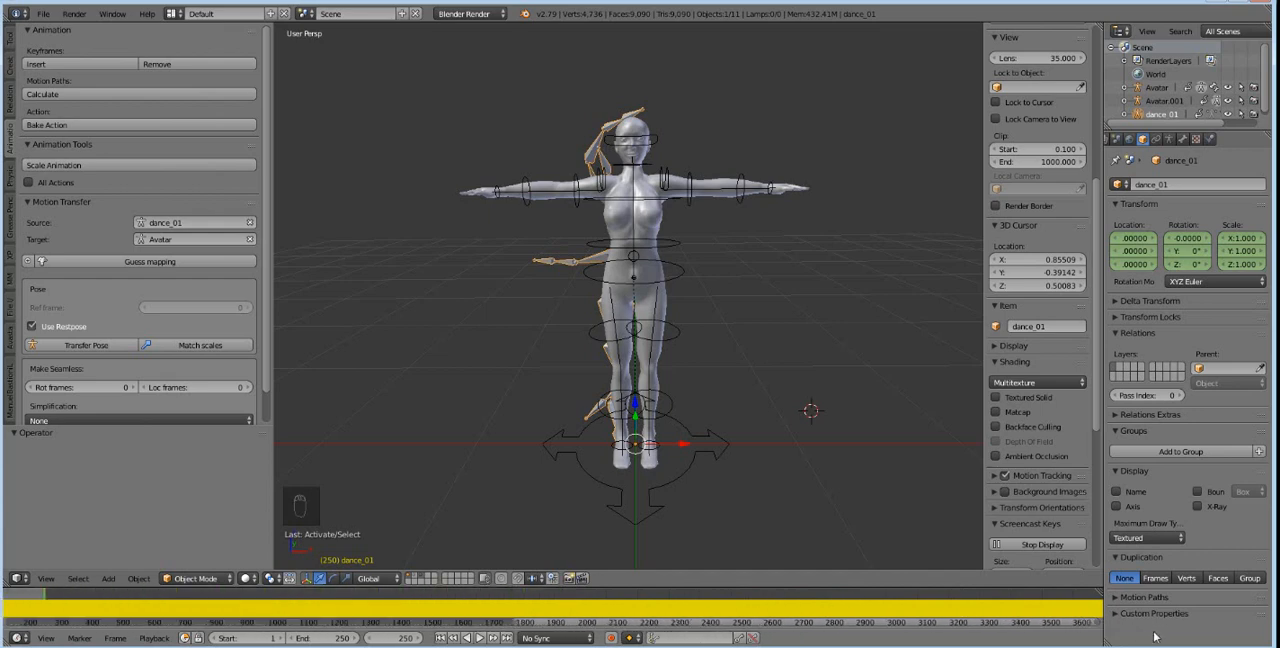
scroll(1035, 617, down, 3)
scroll(1037, 615, down, 4)
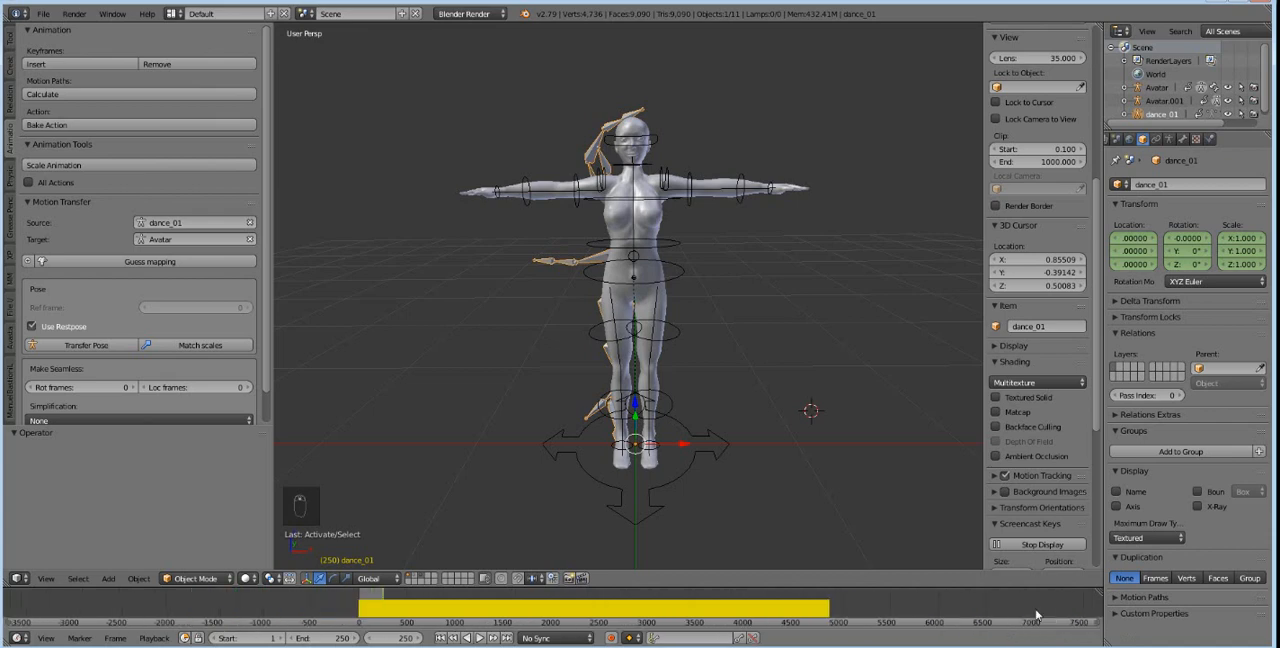
drag(773, 617, 773, 618)
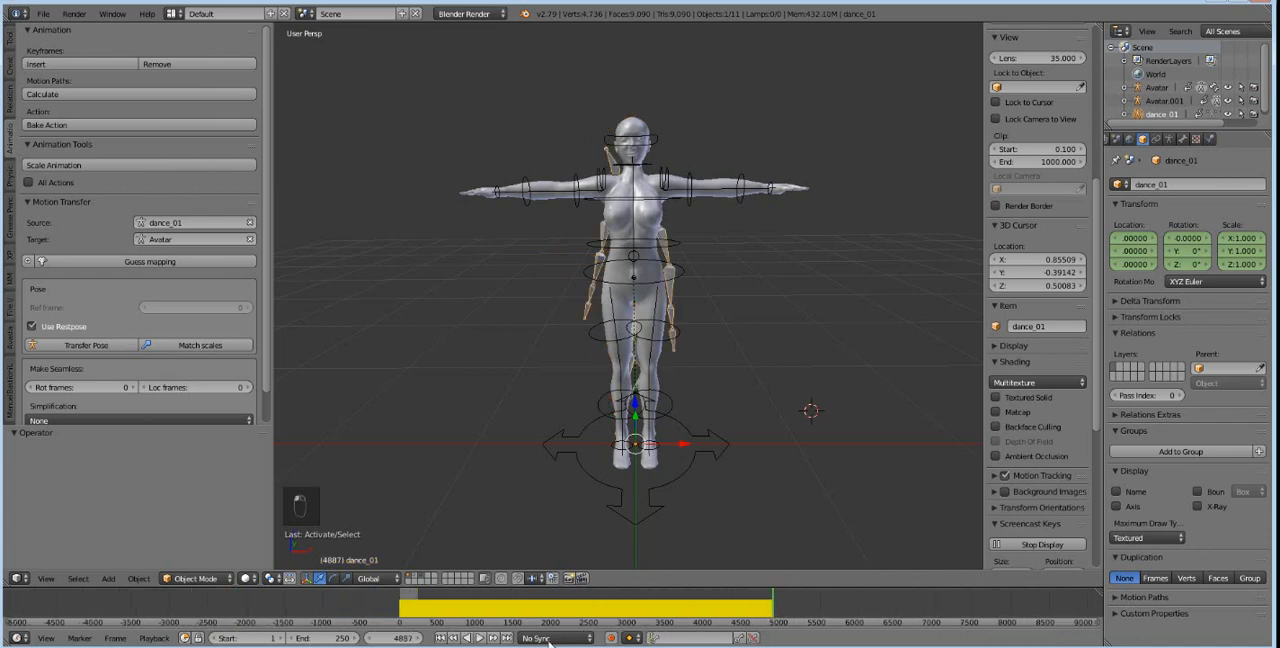
Set the end frame of the animation range to 4887.
click(399, 638)
click(334, 642)
click(329, 637)
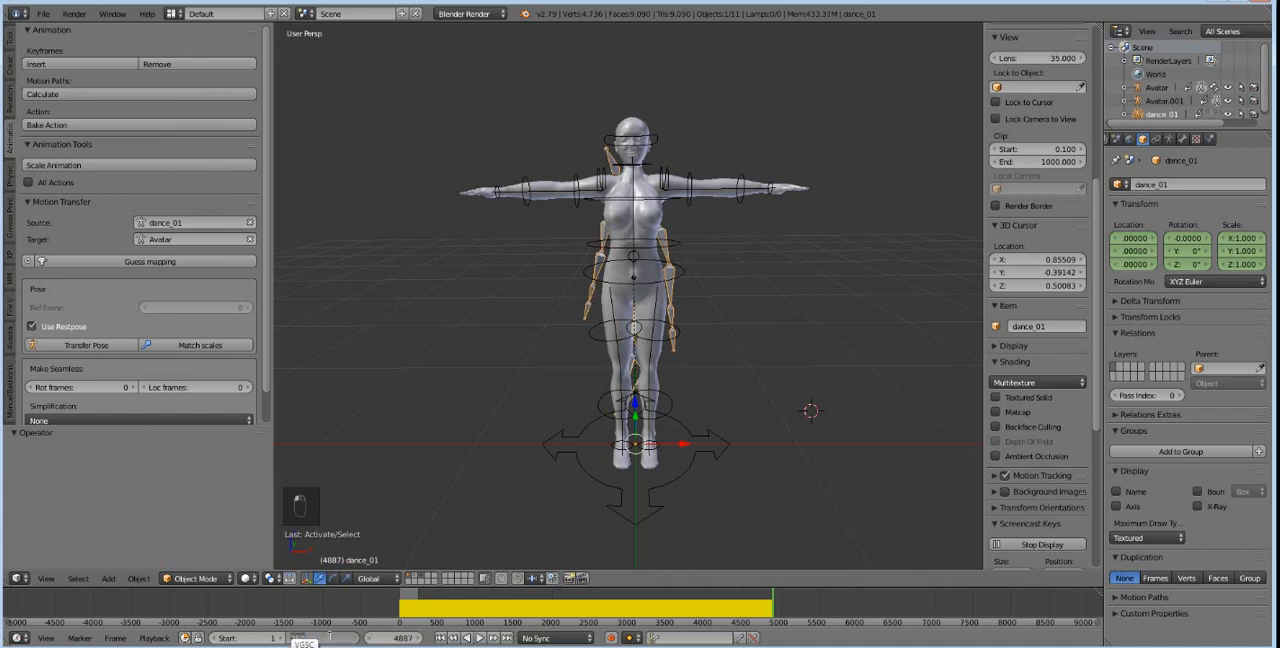
click(358, 620)
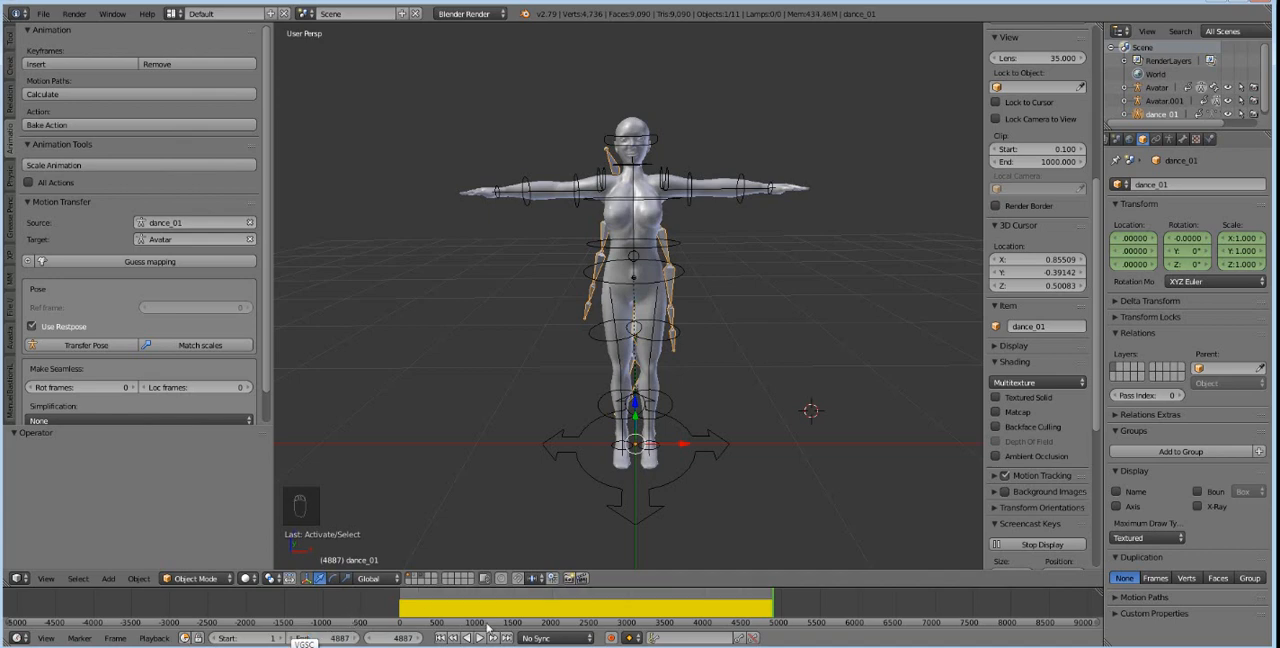
Set the current frame back to 0 and examine the dance_01 armature's starting pose against the avatar.
click(400, 604)
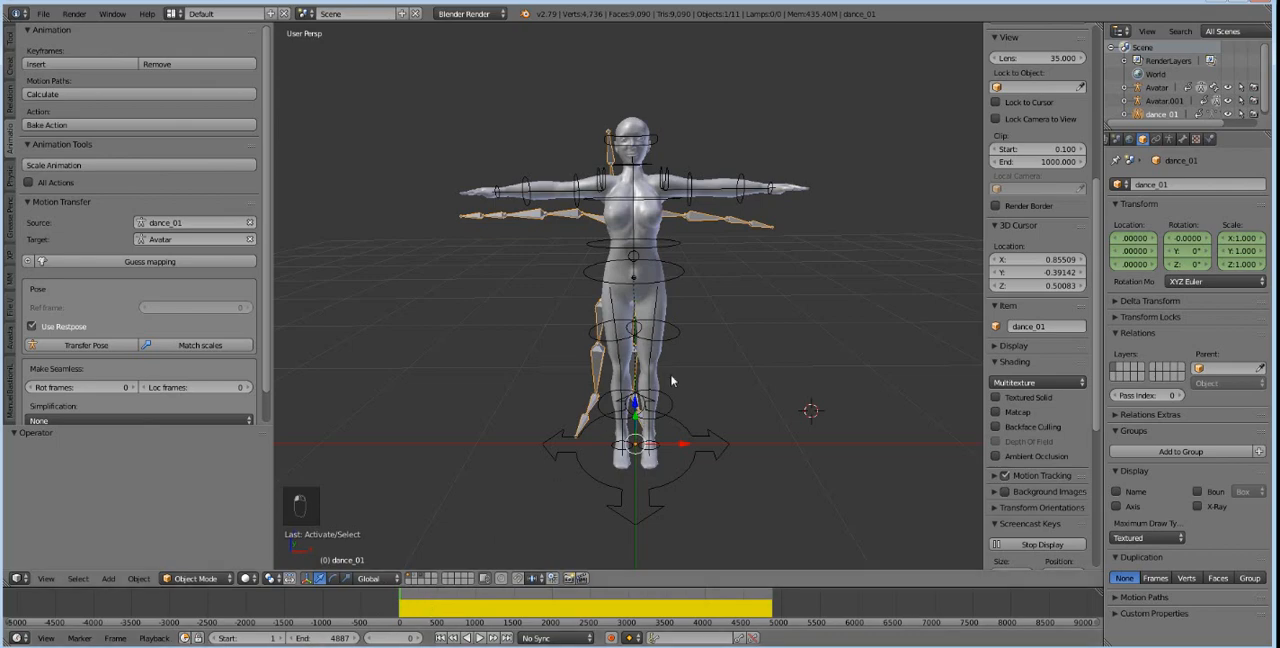
middle_drag(760, 326, 783, 339)
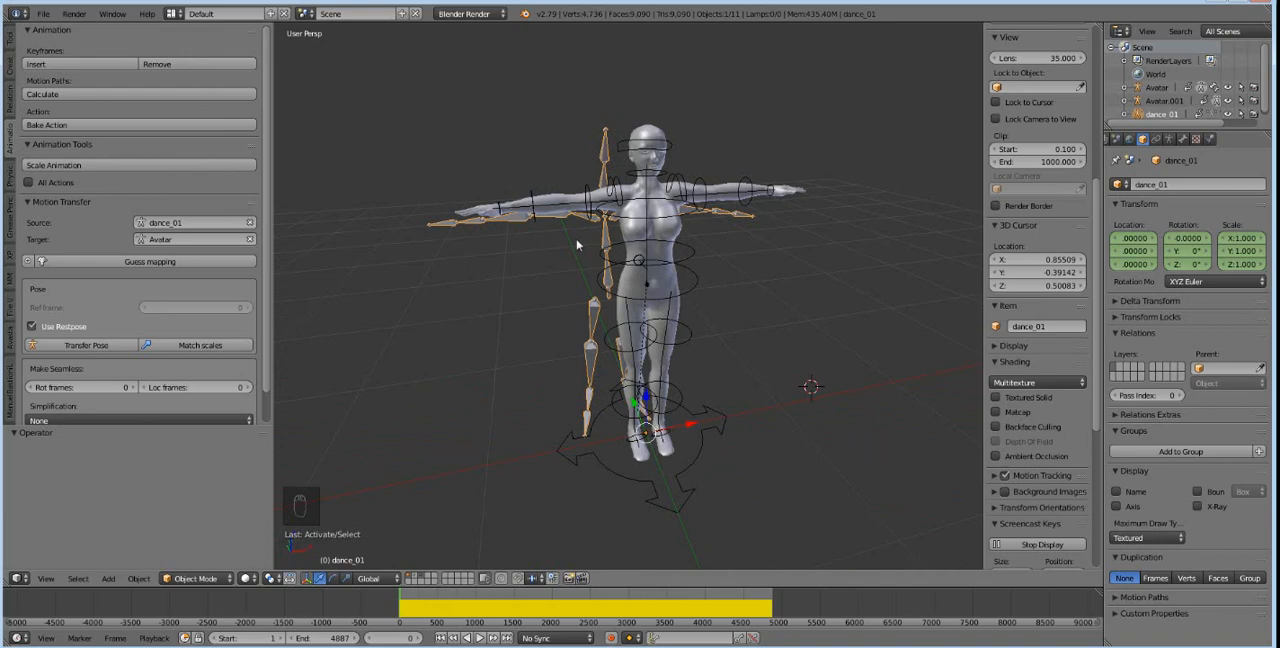
scroll(684, 273, up, 1)
middle_drag(691, 299, 669, 288)
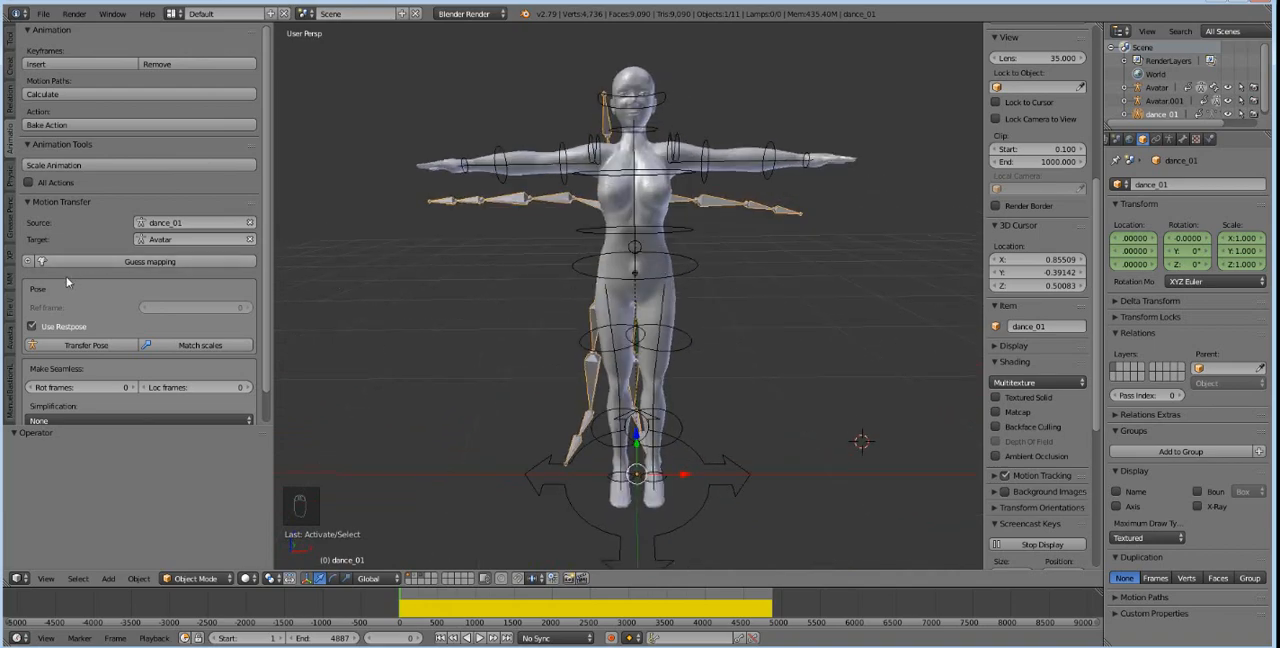
Guess the bone mapping from dance_01 to the Avatar target and review the mapped bones through the whole list.
click(88, 262)
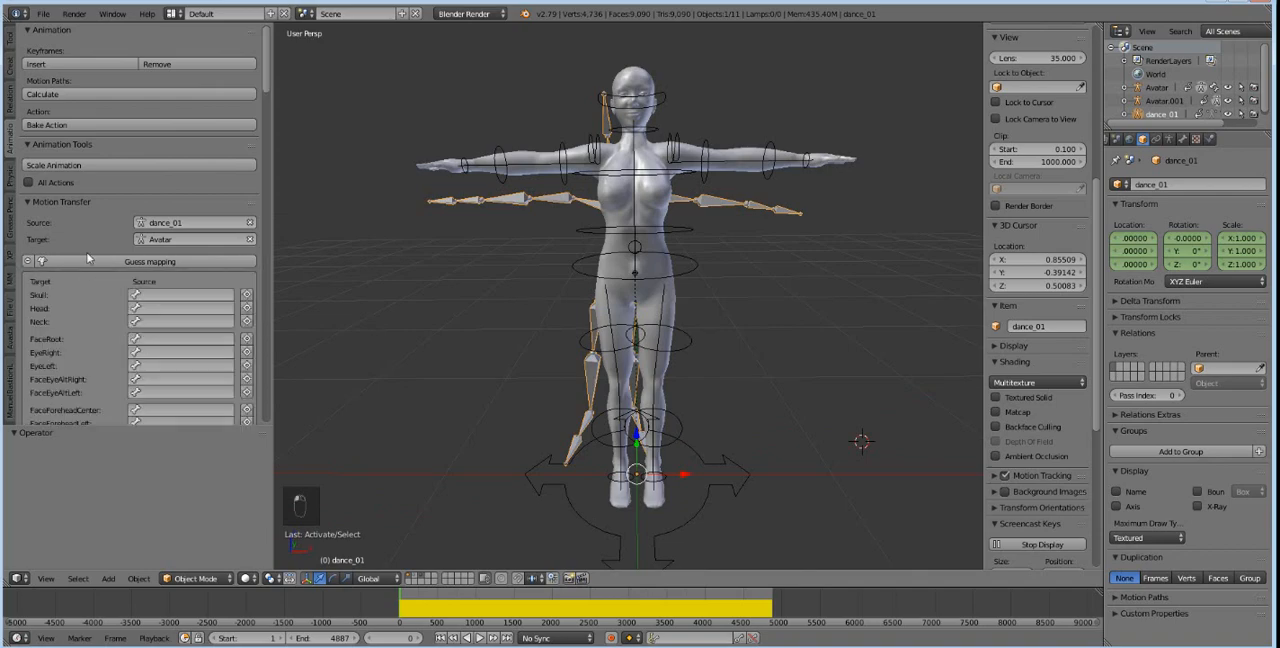
scroll(188, 308, down, 10)
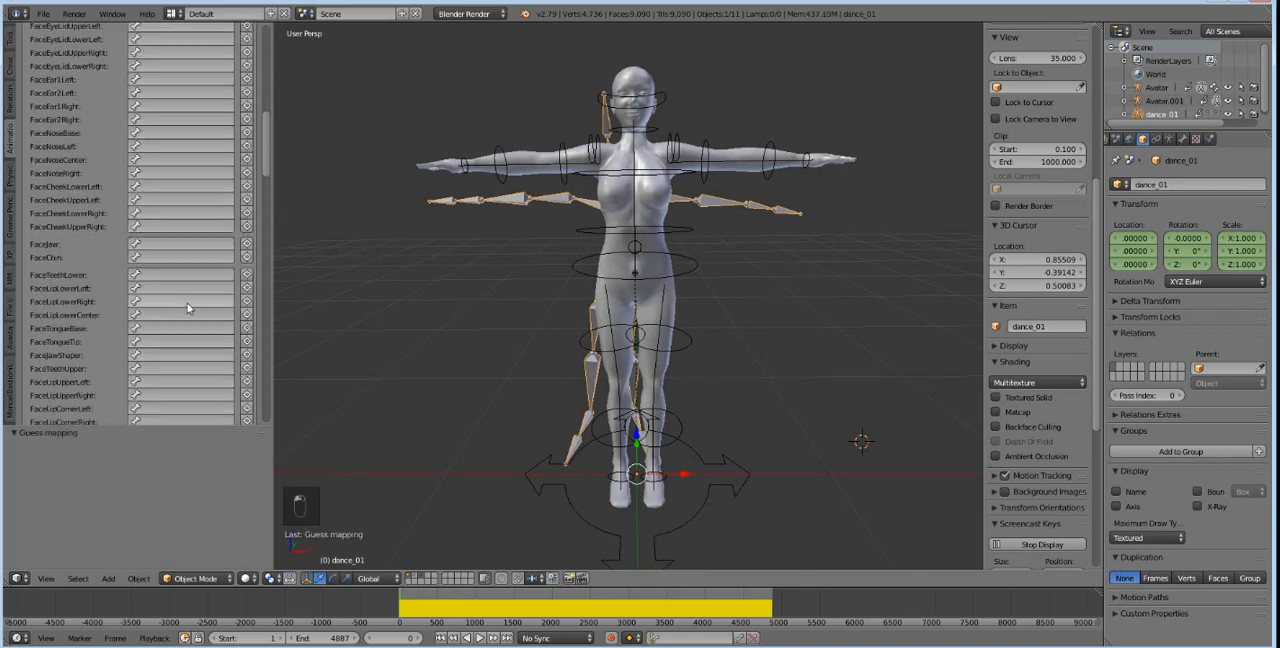
scroll(185, 305, down, 20)
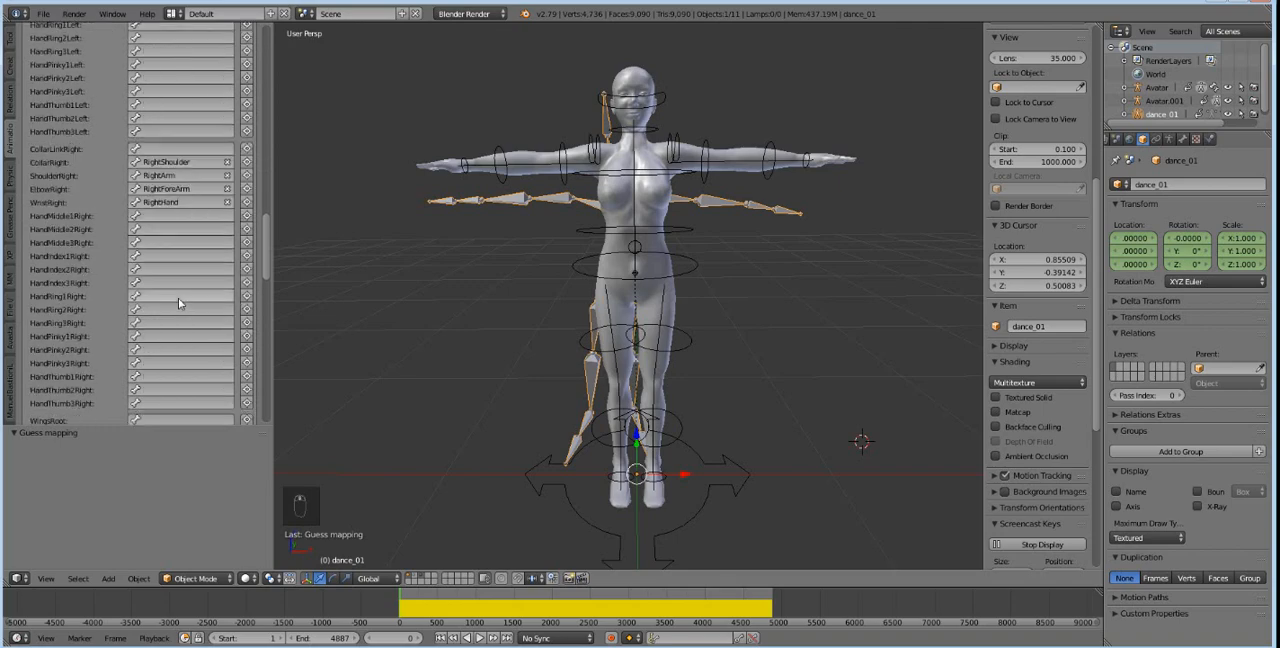
scroll(178, 298, down, 10)
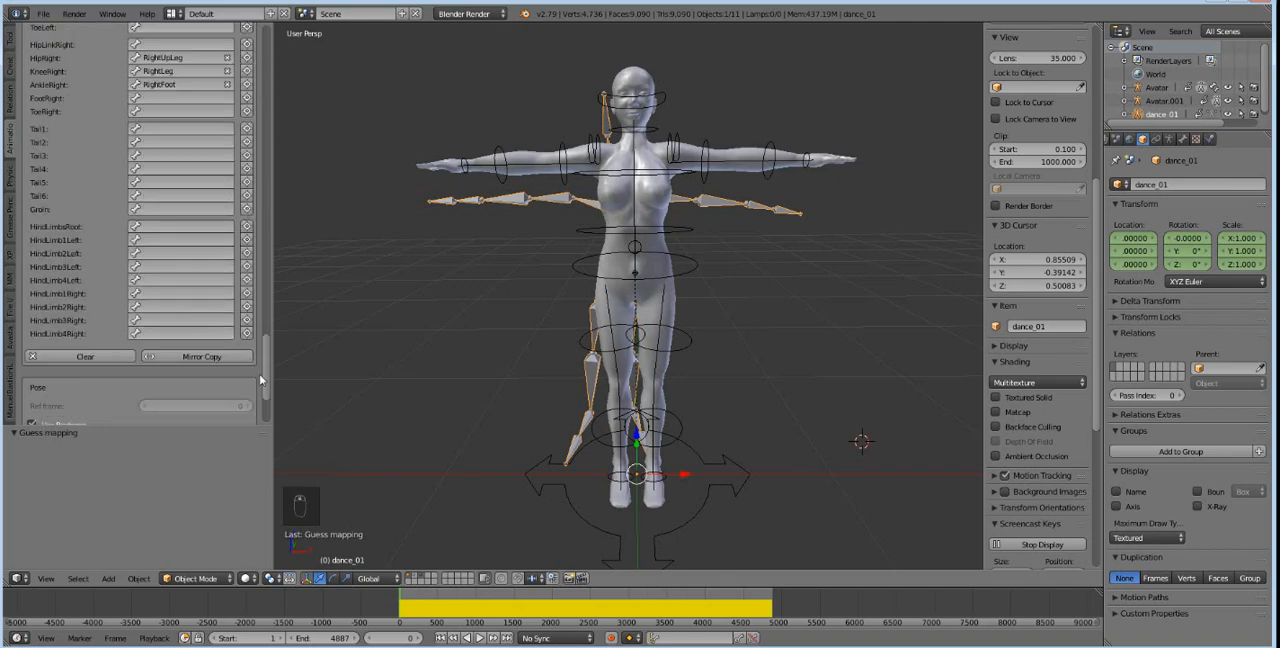
drag(268, 380, 281, 59)
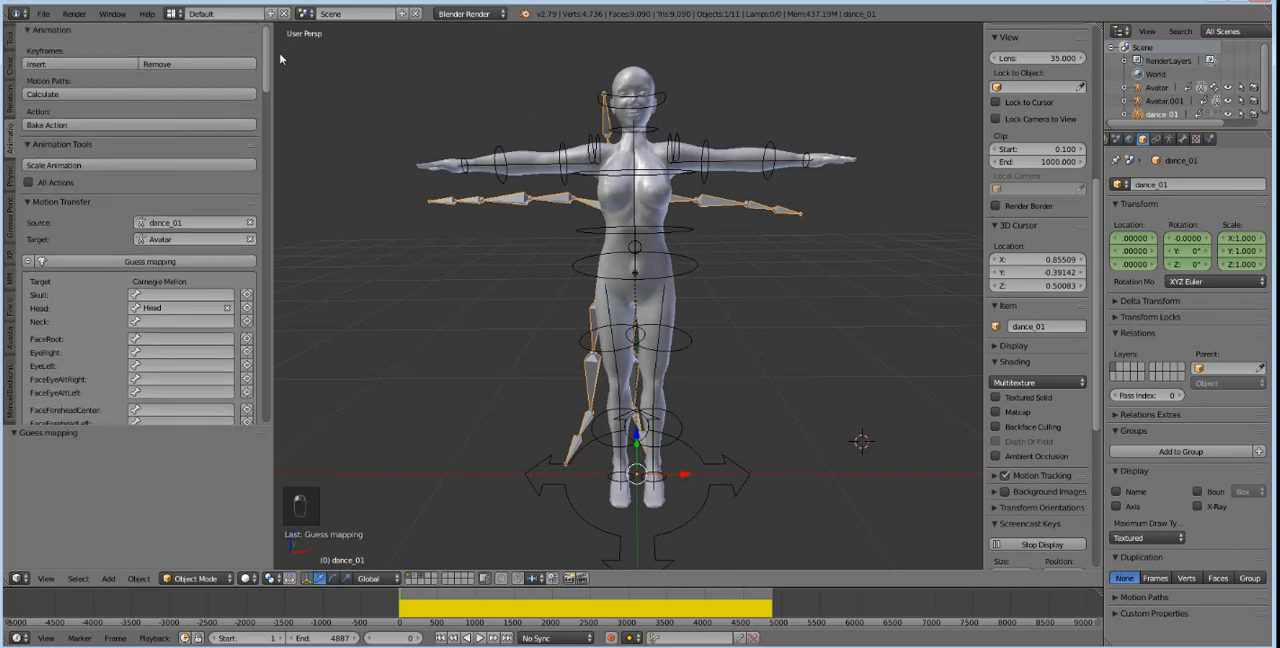
Change the motion transfer target to Avatar.001, guess the bone mapping again and review the assigned source bones.
click(170, 239)
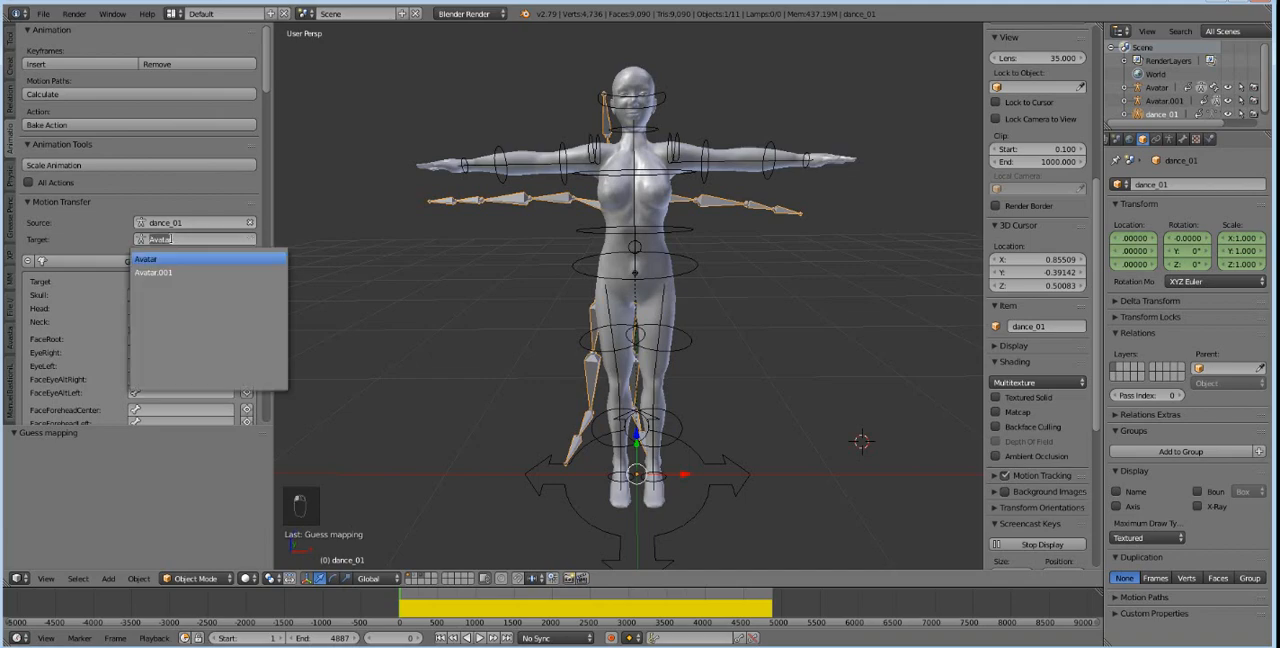
click(170, 271)
click(173, 262)
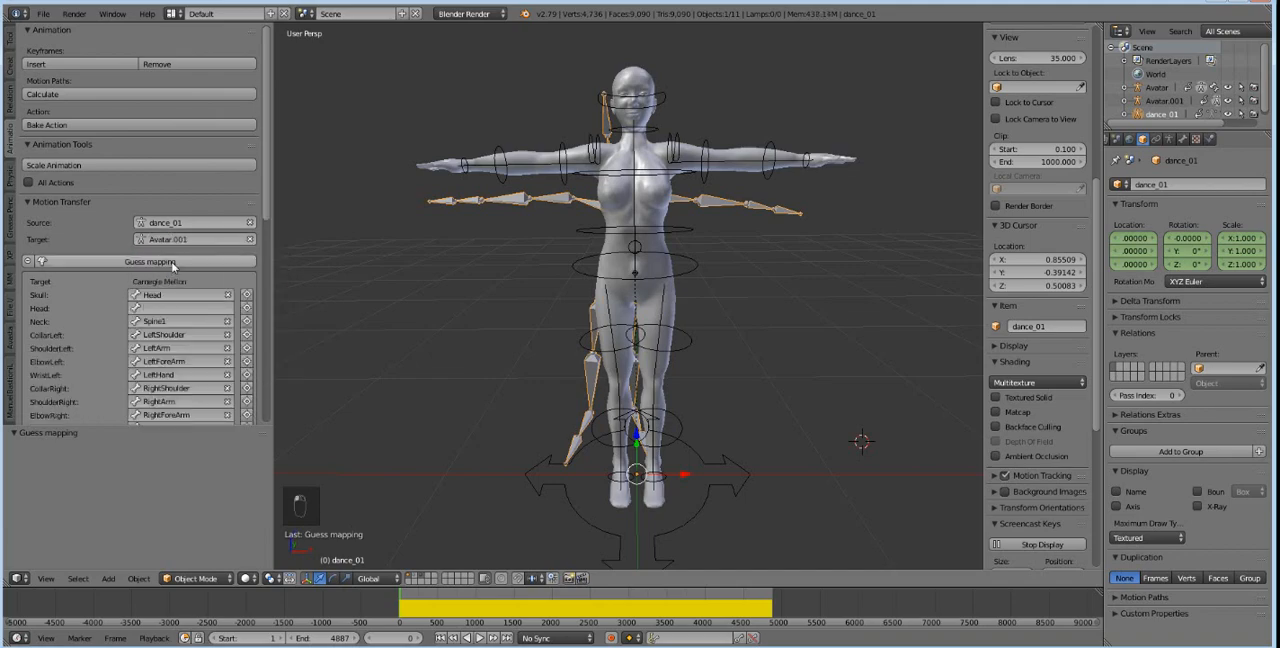
scroll(170, 275, down, 4)
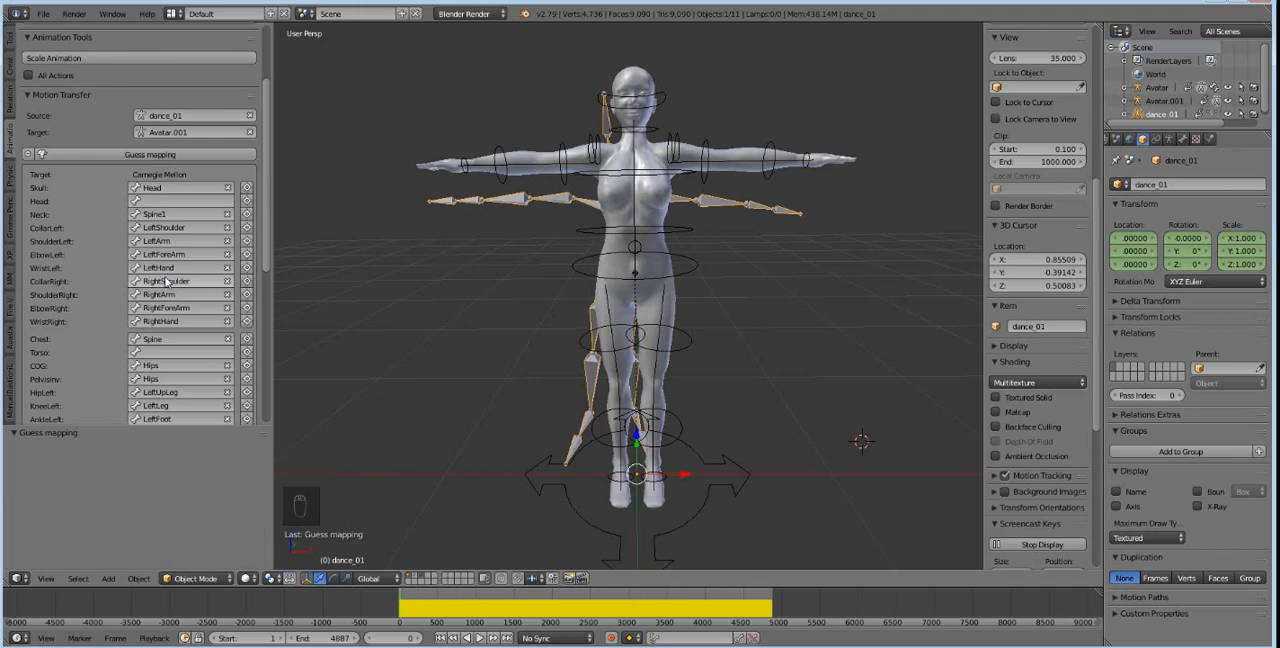
scroll(167, 283, down, 6)
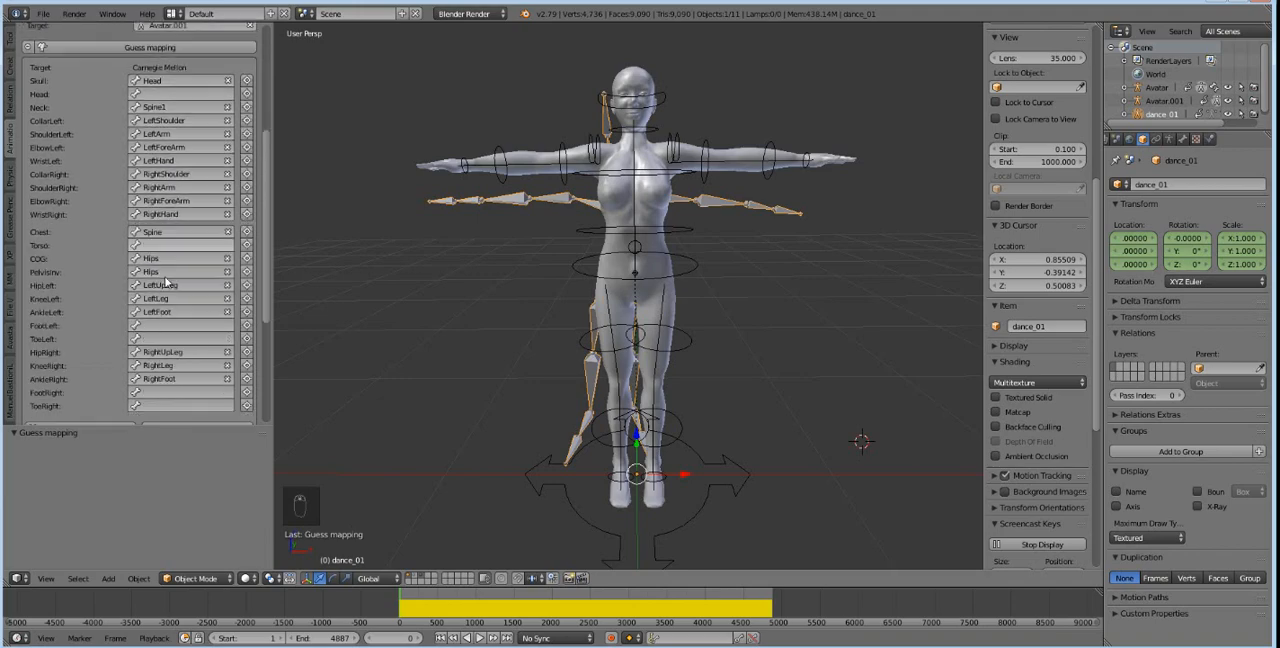
scroll(167, 282, up, 5)
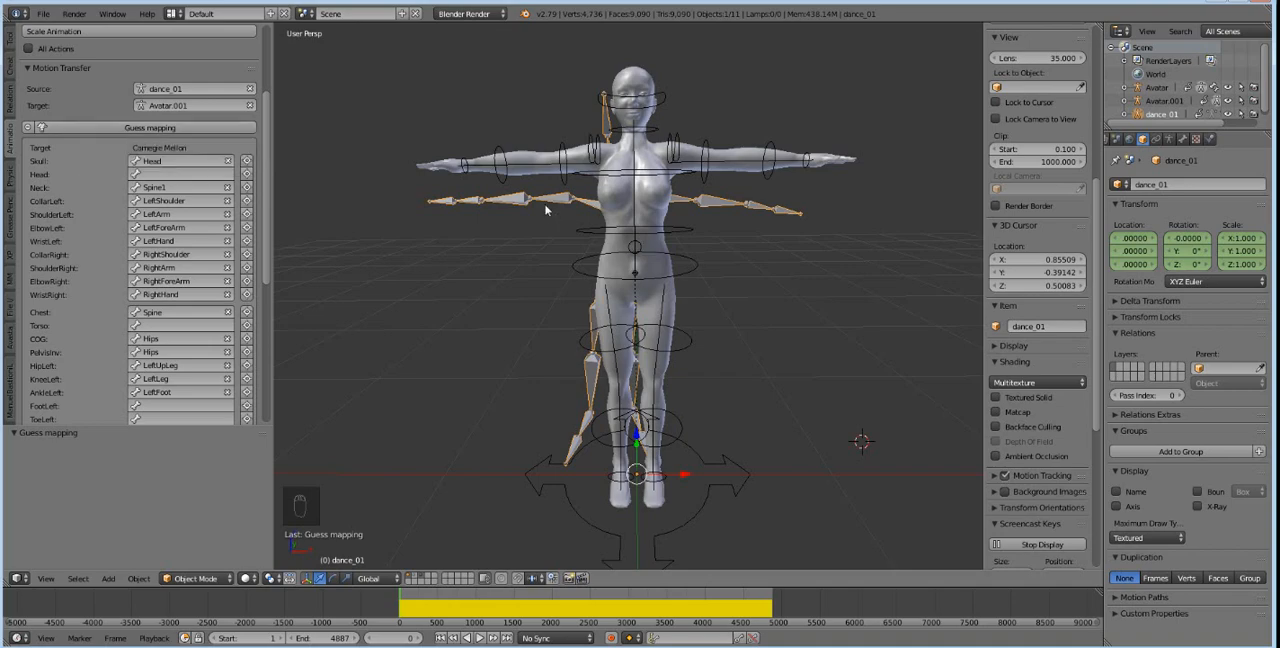
scroll(193, 237, down, 3)
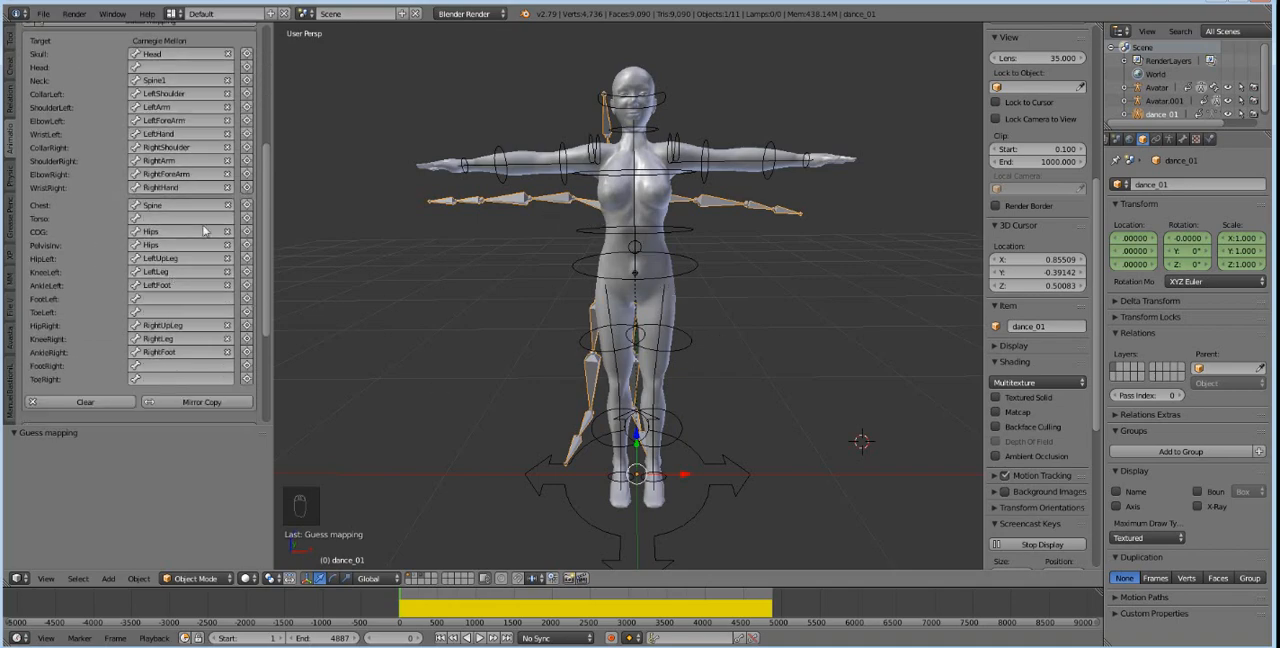
Use the undo history to revert to the frame change made before the first mapping guess.
right_click(647, 234)
right_click(573, 206)
key(ctrl+alt+z)
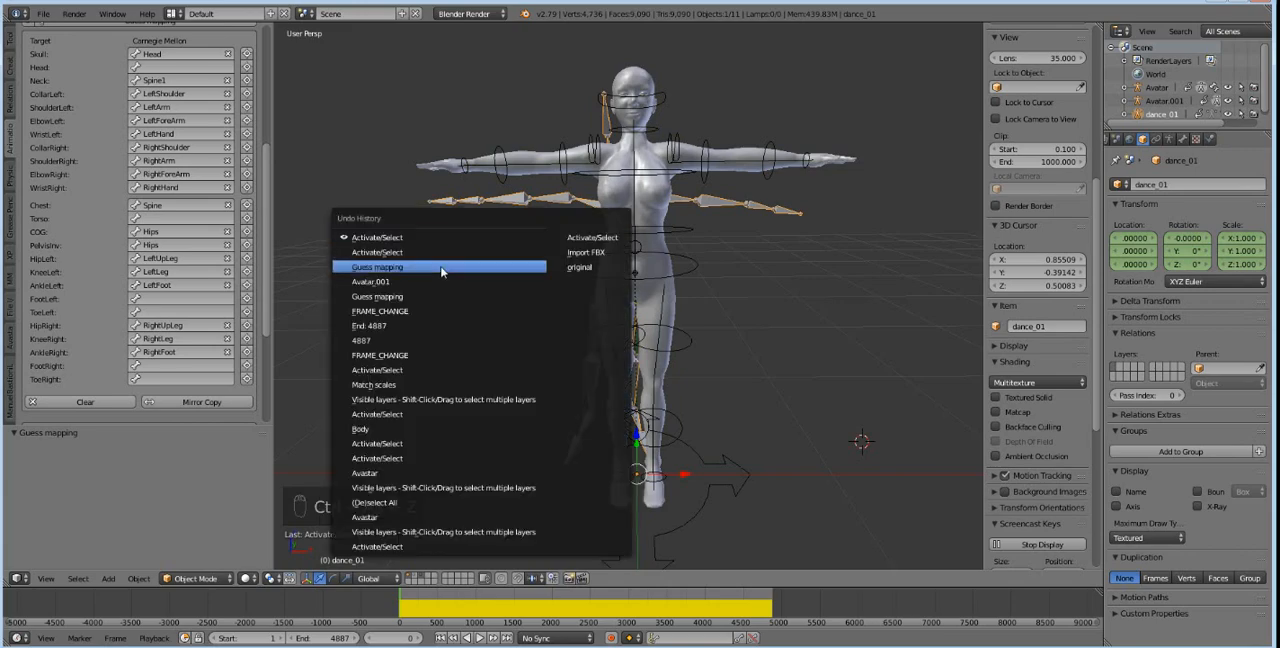
click(431, 281)
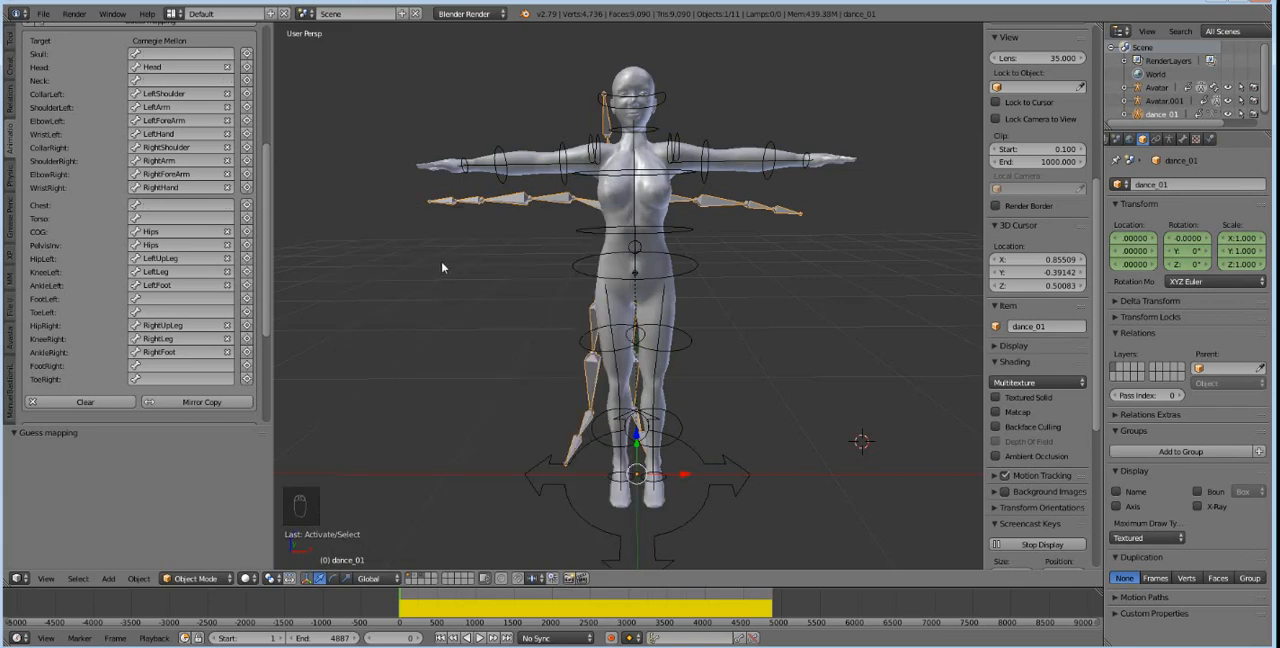
key(ctrl+alt+z)
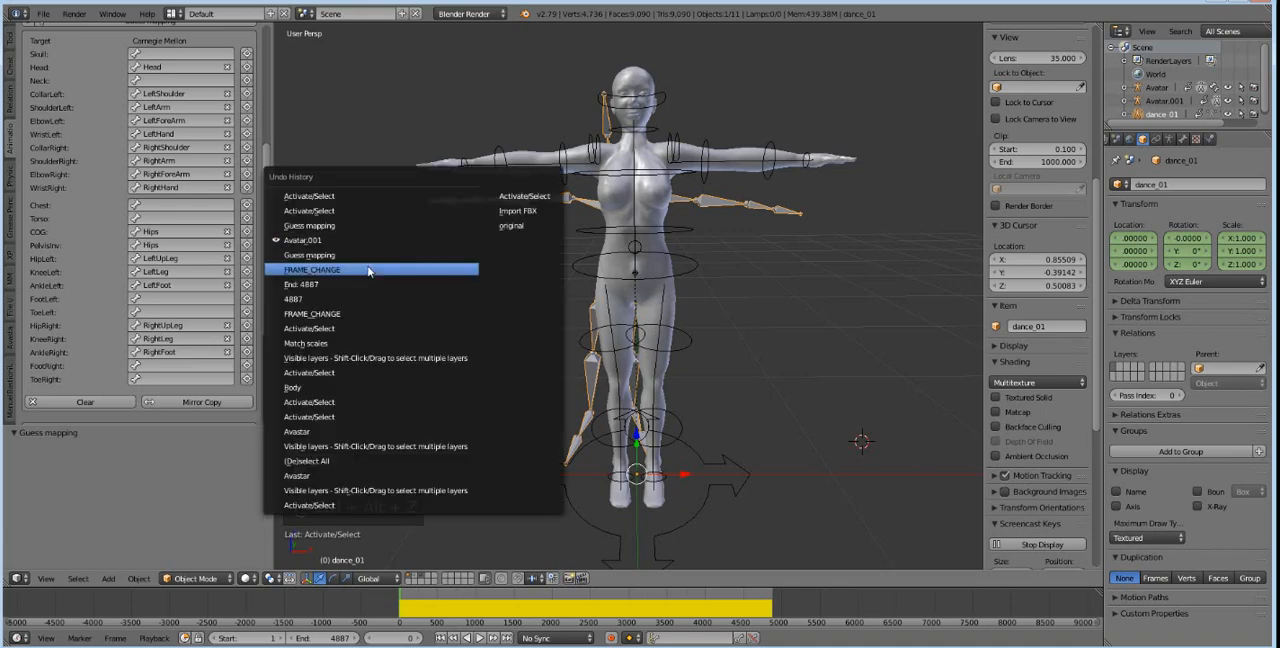
click(369, 270)
Expand the bone mapping list for the dance_01 source and Avatar target.
click(124, 171)
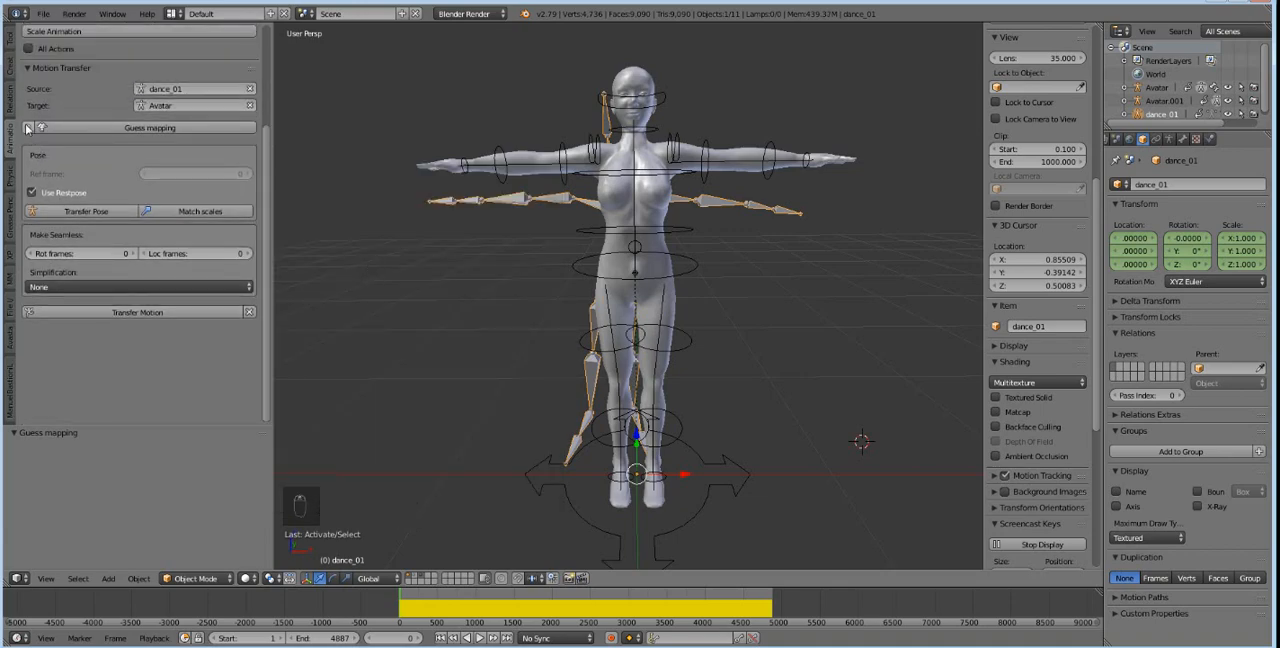
click(28, 128)
scroll(86, 231, down, 1)
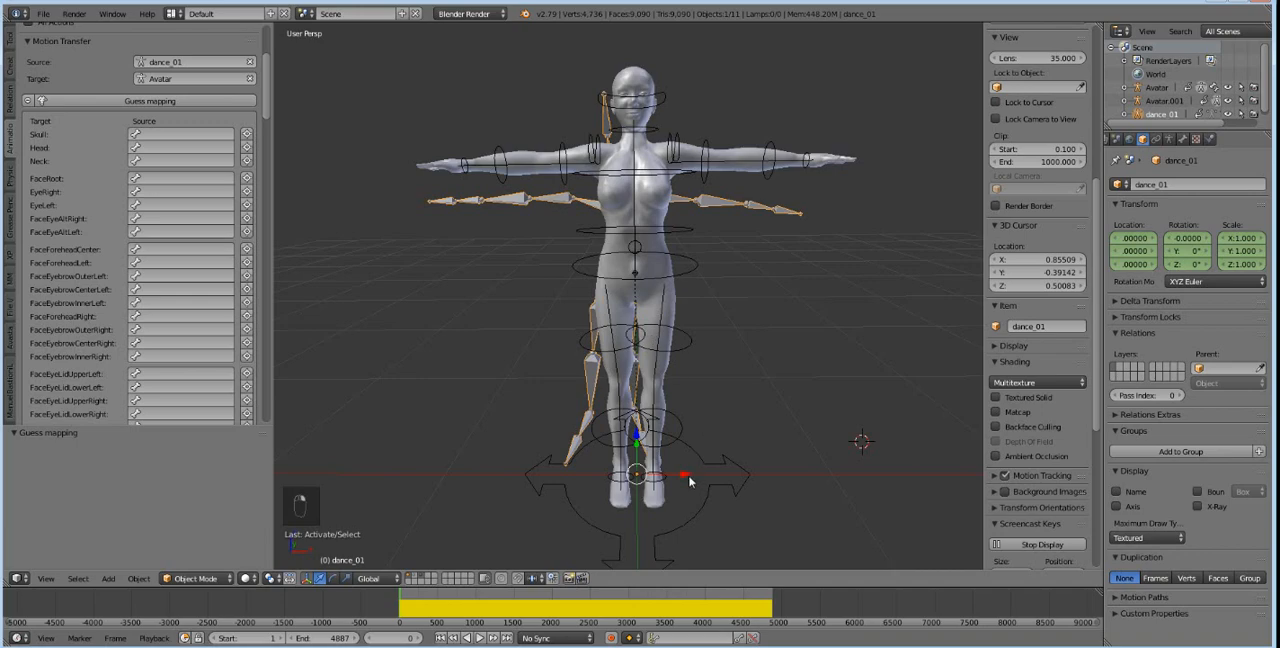
Move the dance_01 armature about -1.216 along the X axis so it stands beside the avatar.
drag(683, 475, 380, 462)
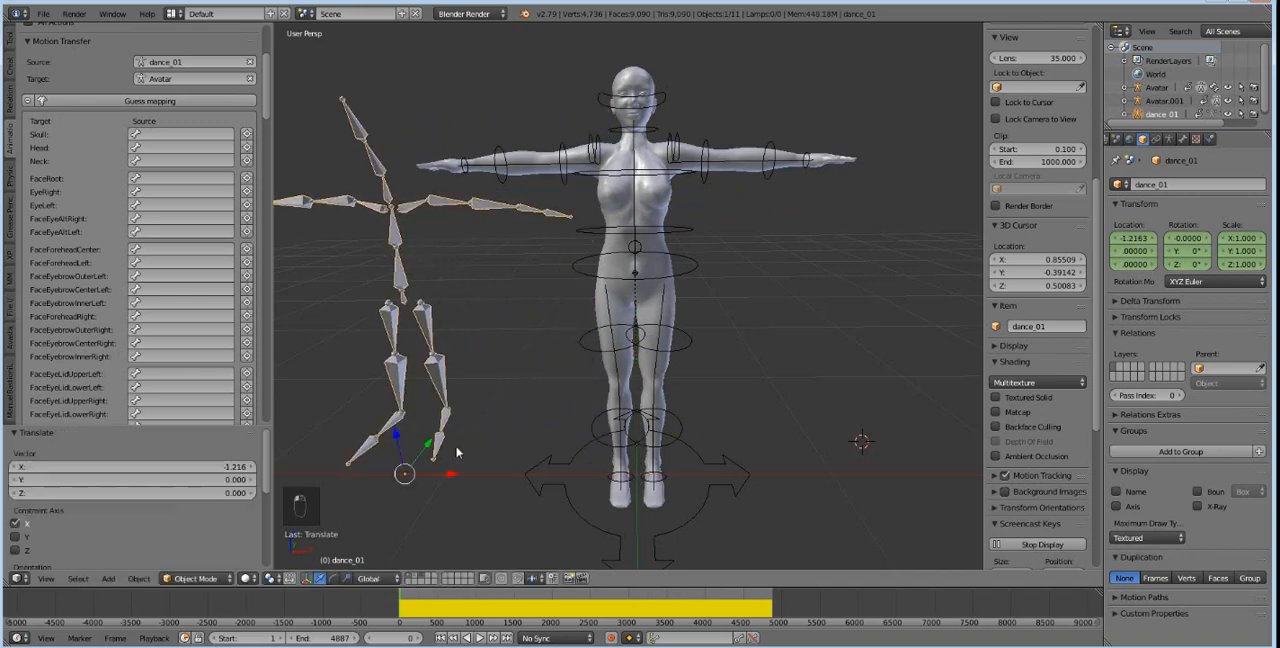
scroll(602, 261, up, 1)
scroll(602, 261, down, 1)
middle_drag(607, 213, 597, 226)
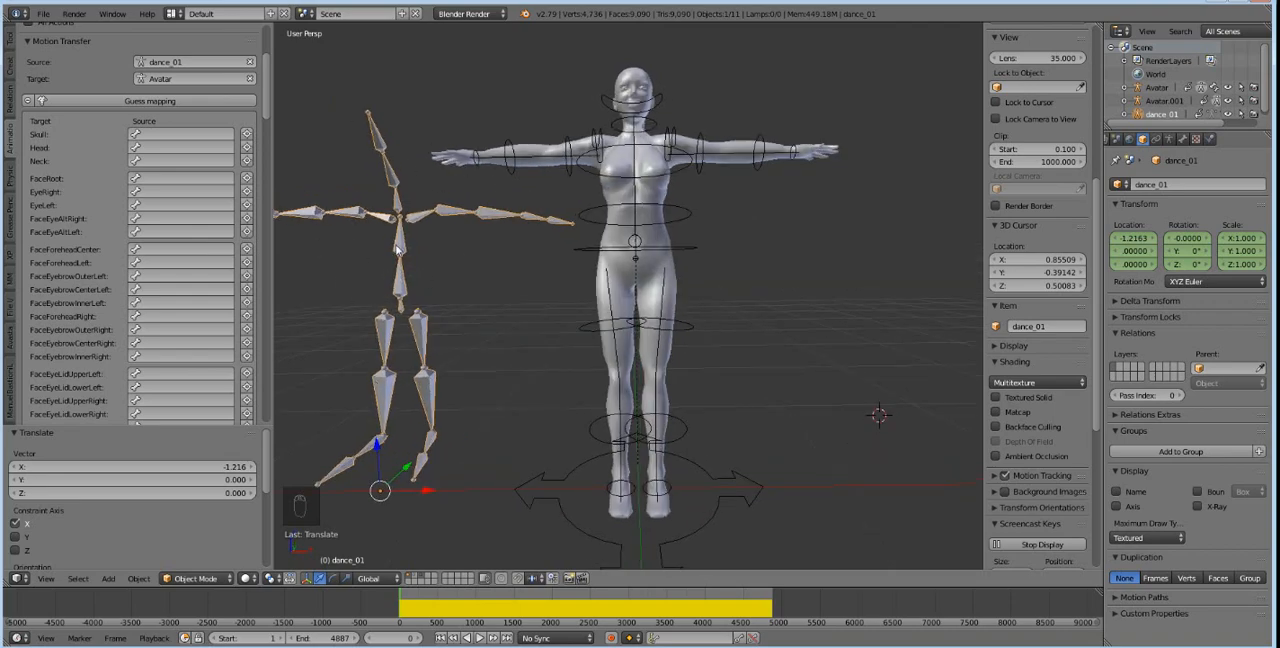
shift+middle_drag(657, 274, 722, 300)
scroll(726, 285, down, 1)
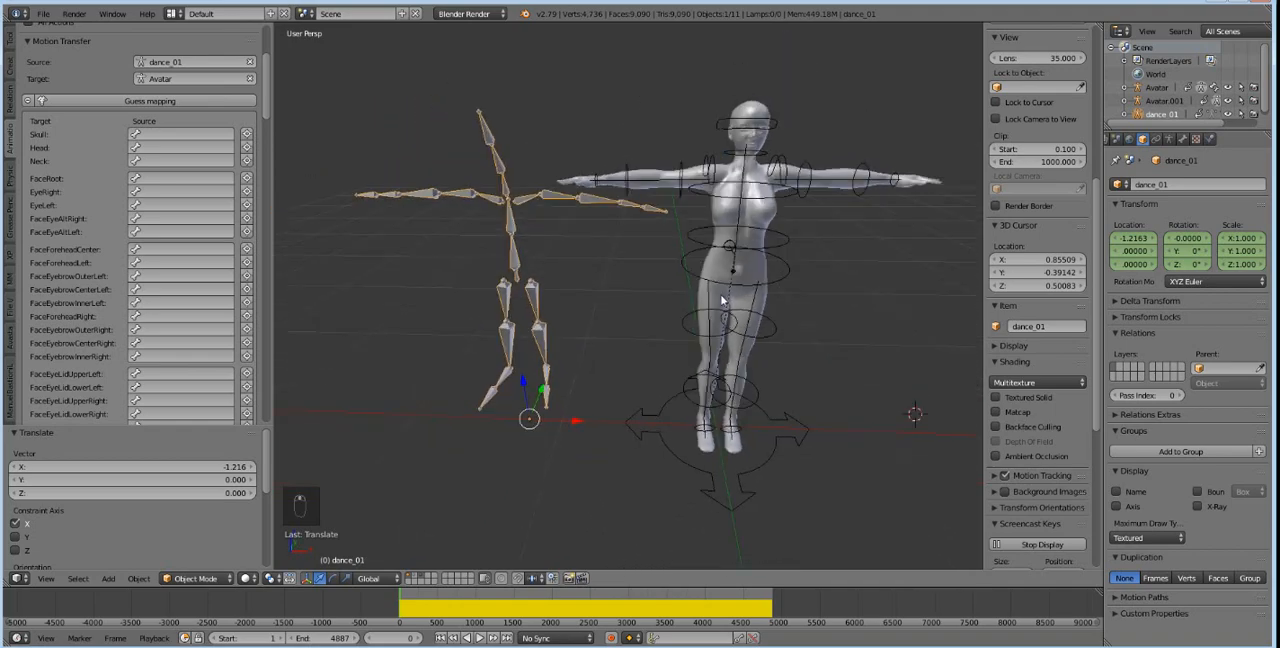
Switch the dance_01 armature to Pose Mode and select its LeftShoulder bone.
right_click(519, 207)
click(182, 578)
click(195, 533)
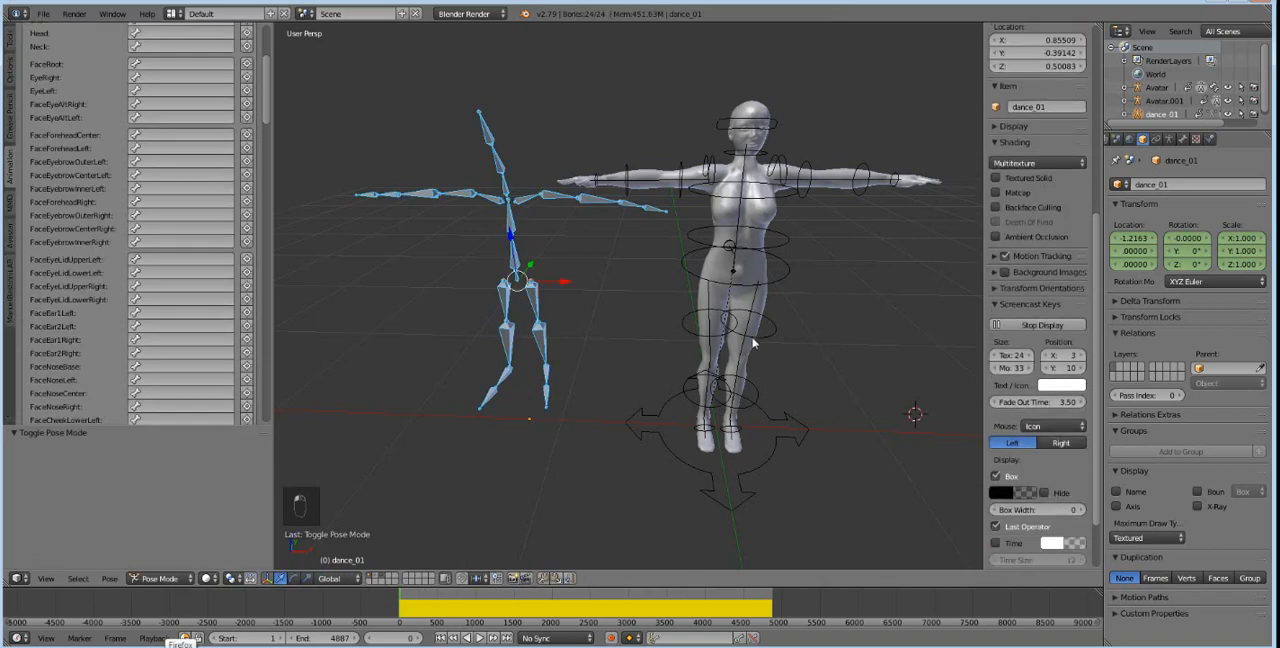
right_click(520, 203)
Set the motion transfer target to Avatar.001 and select the Head_end bone of dance_01.
scroll(201, 207, up, 5)
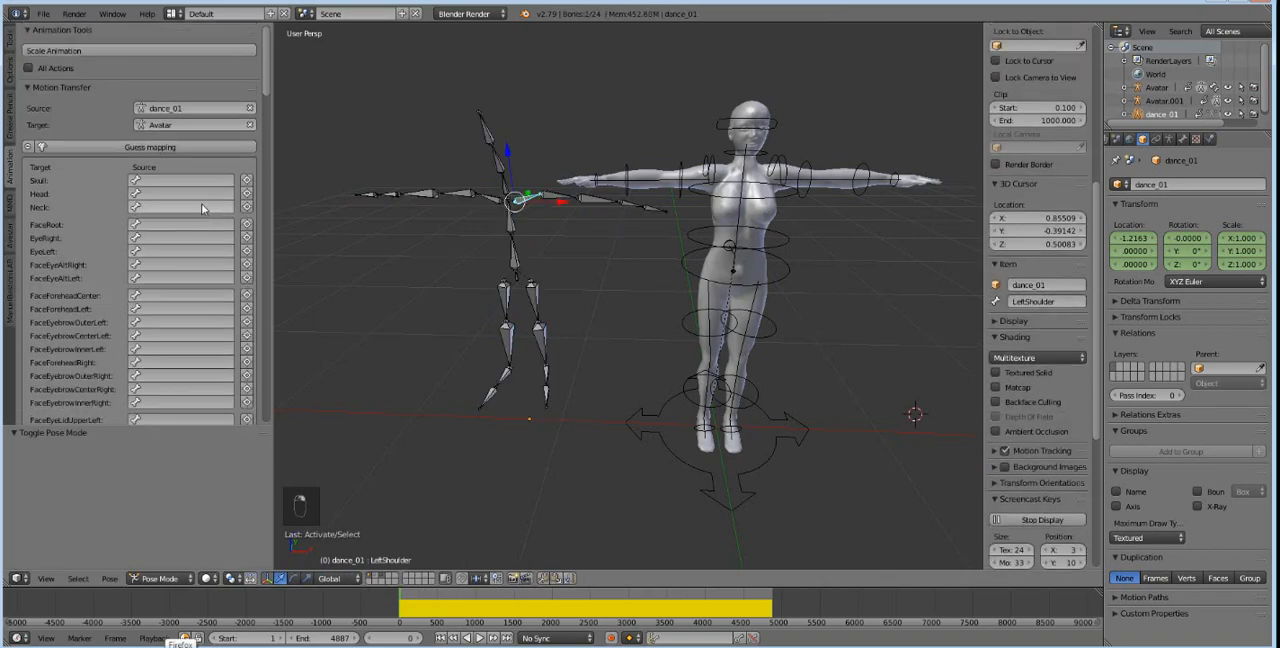
click(185, 125)
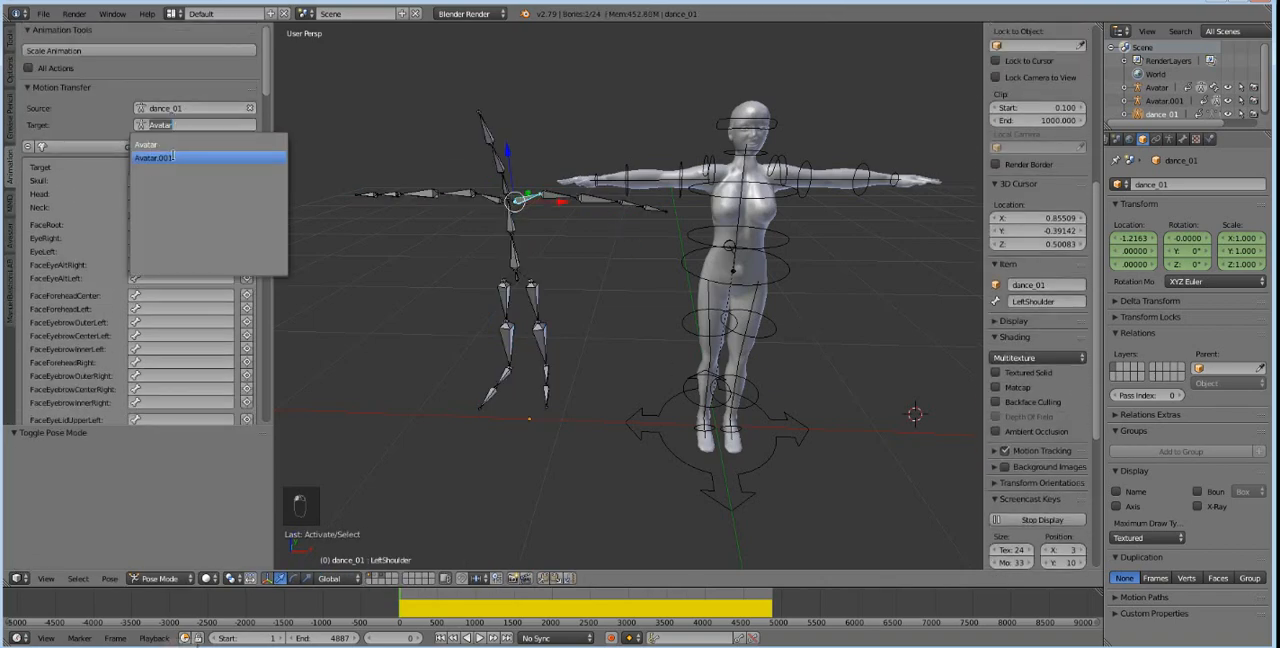
click(171, 158)
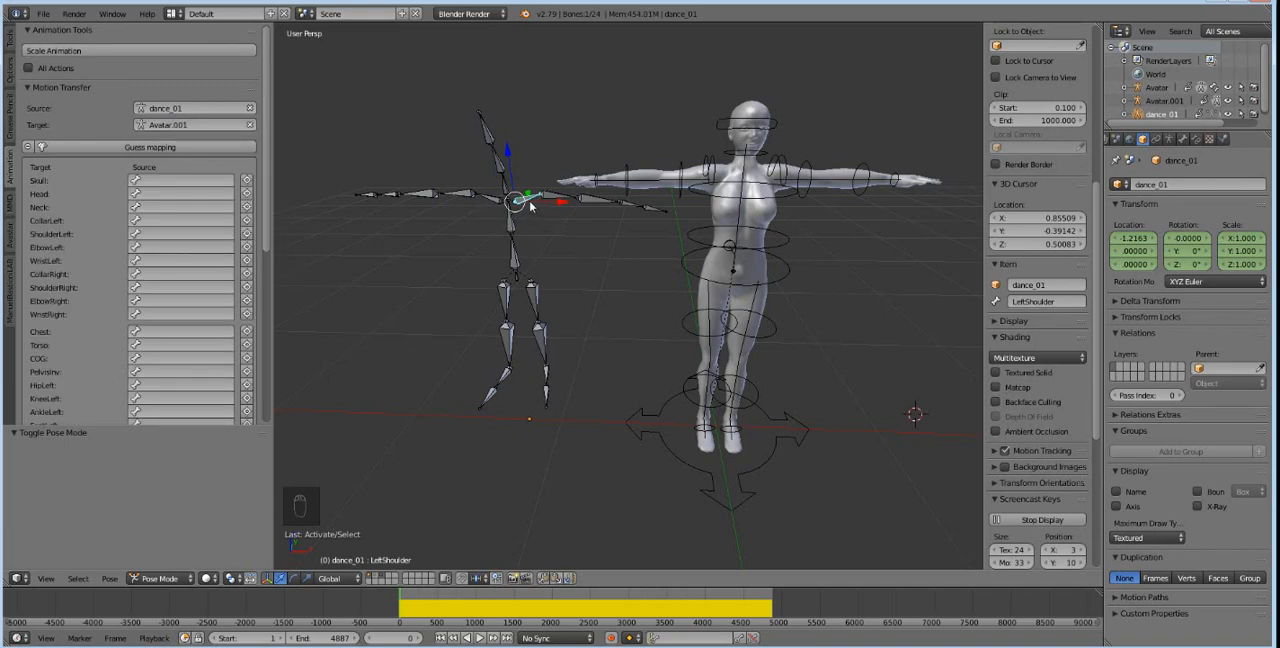
right_click(500, 143)
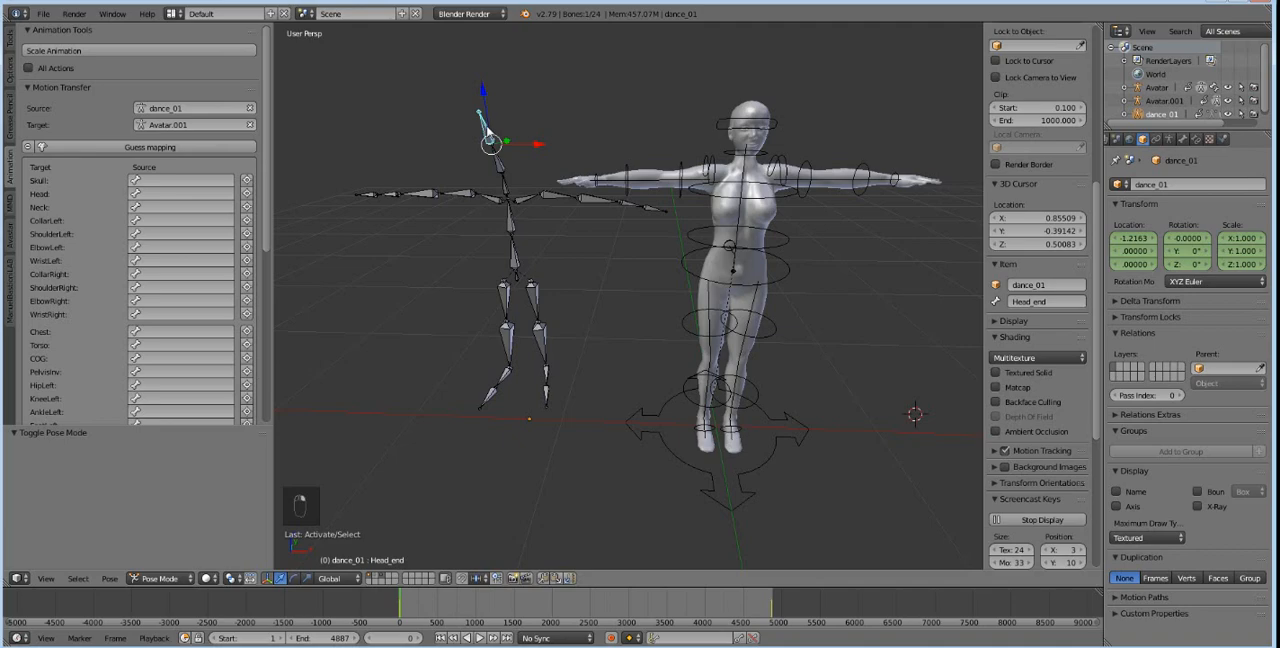
click(207, 181)
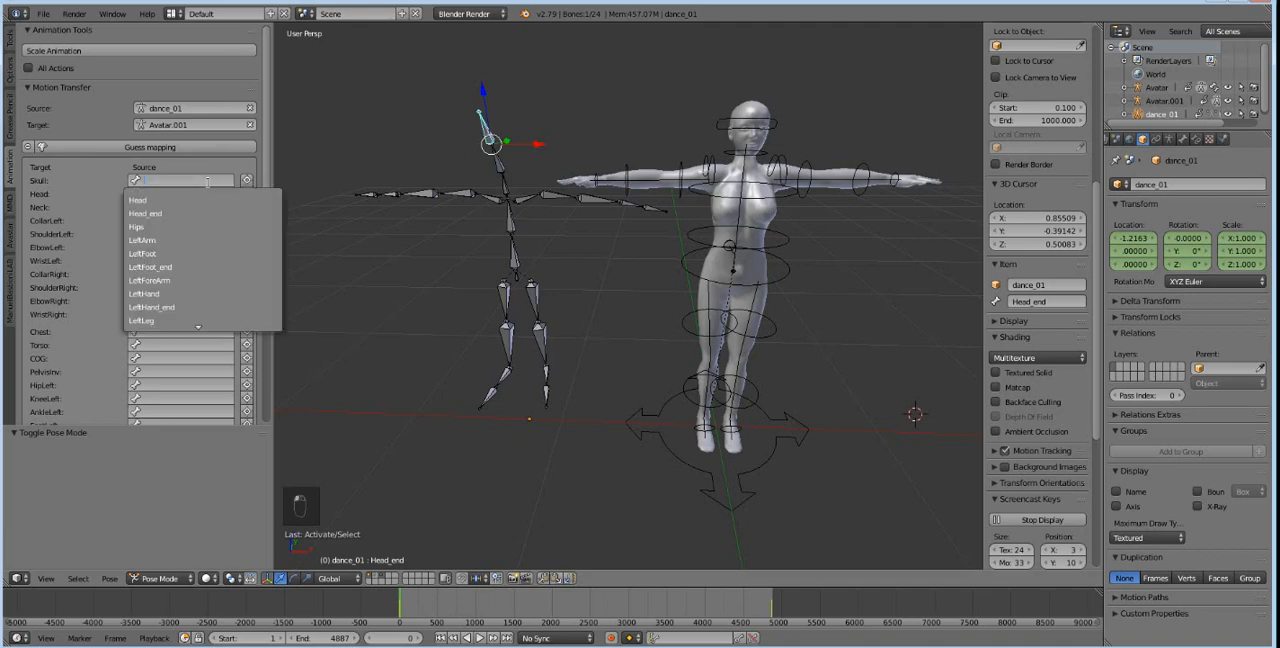
text(sku)
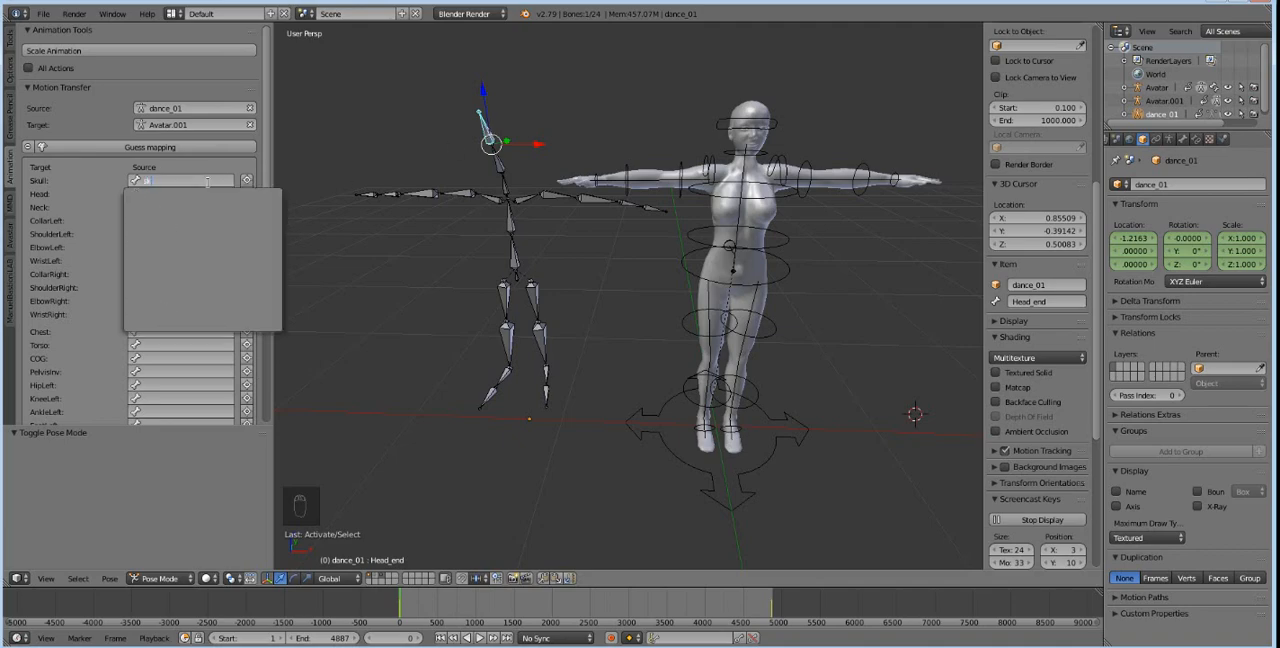
text(l)
key(BackSpace)
key(BackSpace)
key(BackSpace)
key(BackSpace)
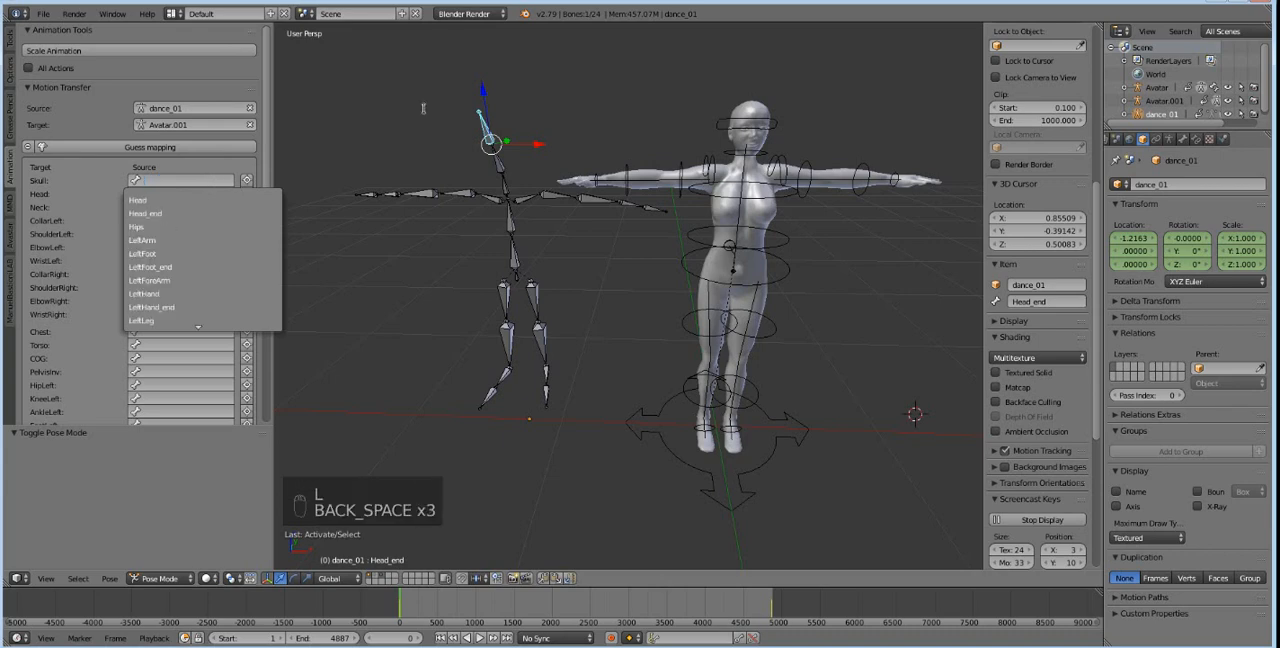
click(482, 133)
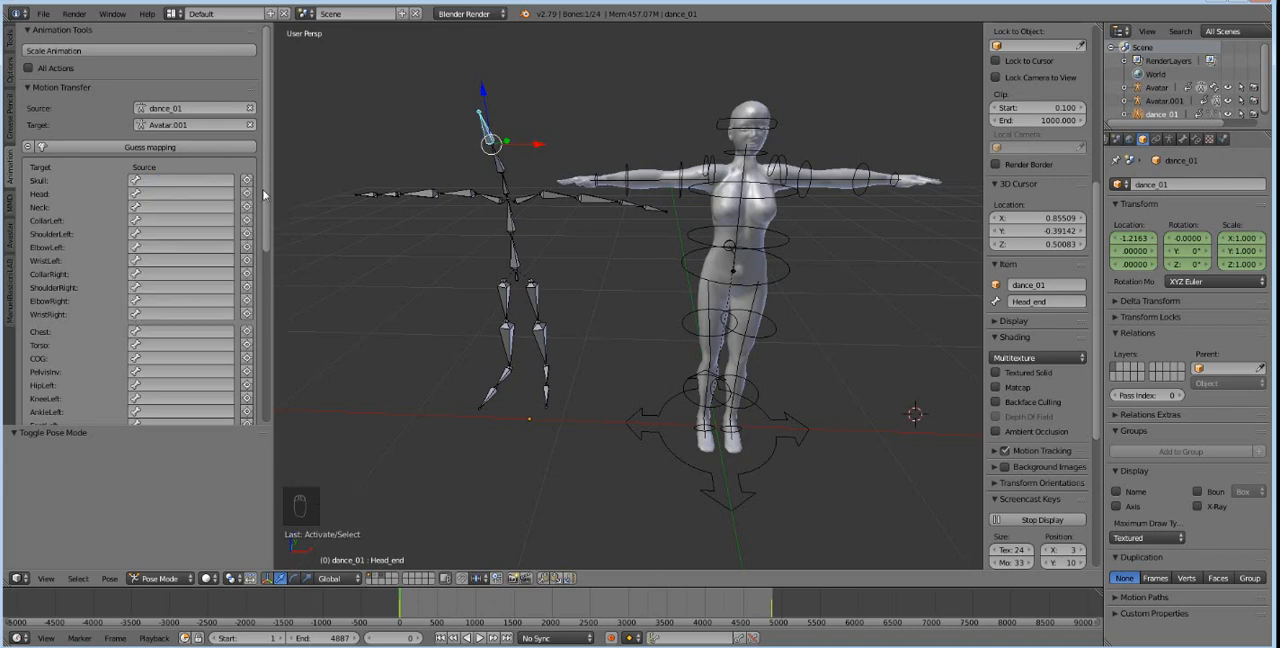
Map dance_01's Head_end, Head and Neck bones as the sources for the avatar's Skull, Head and Neck.
click(246, 183)
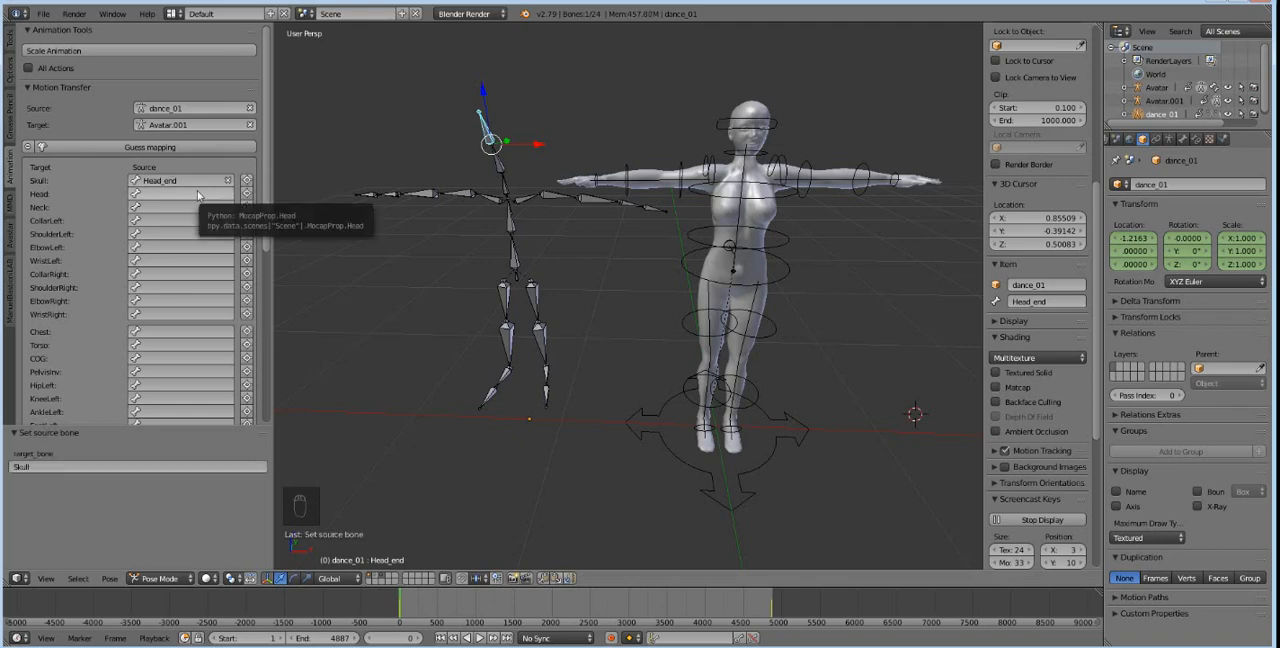
right_click(502, 172)
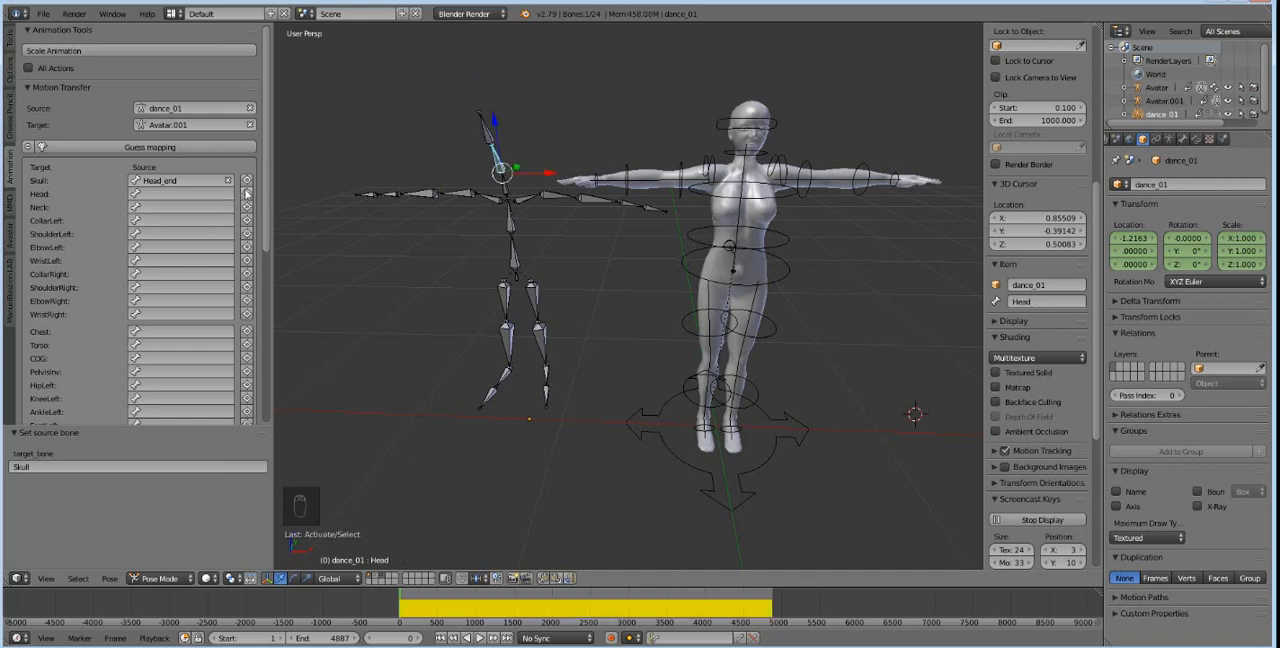
click(247, 195)
right_click(507, 196)
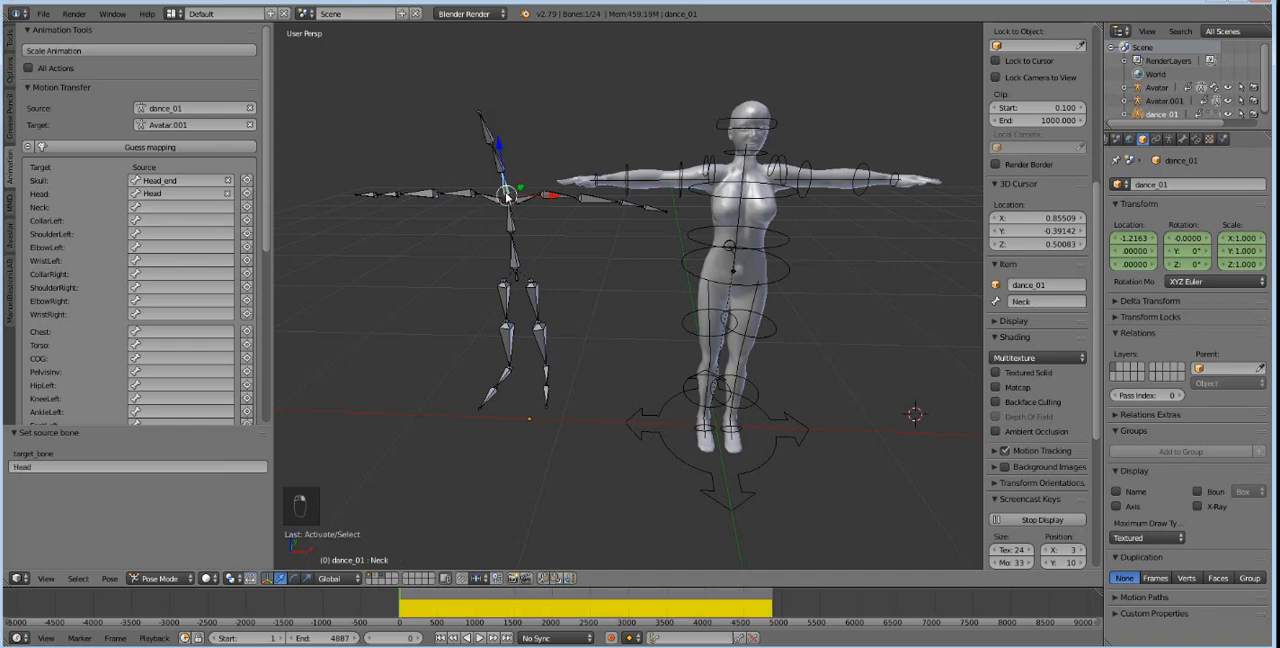
click(247, 207)
Map LeftShoulder, LeftArm, LeftForeArm and LeftHand to CollarLeft, ShoulderLeft, ElbowLeft and WristLeft, and mirror-copy the mapping to the right arm.
right_click(527, 205)
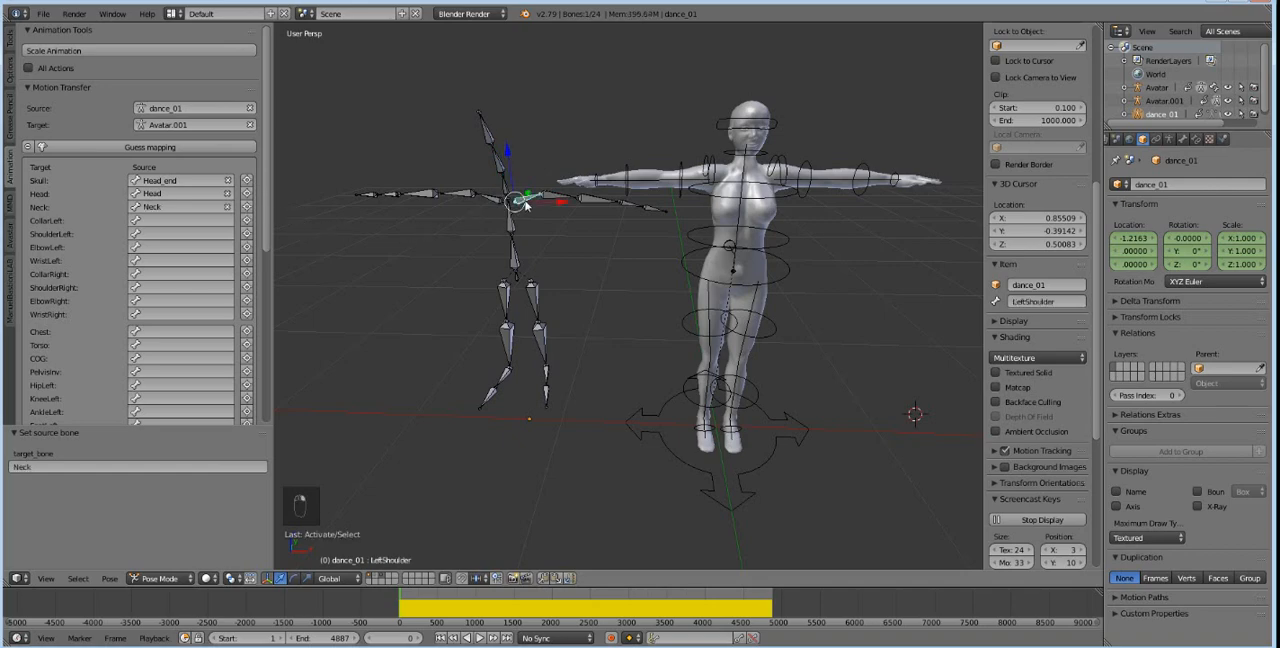
click(247, 220)
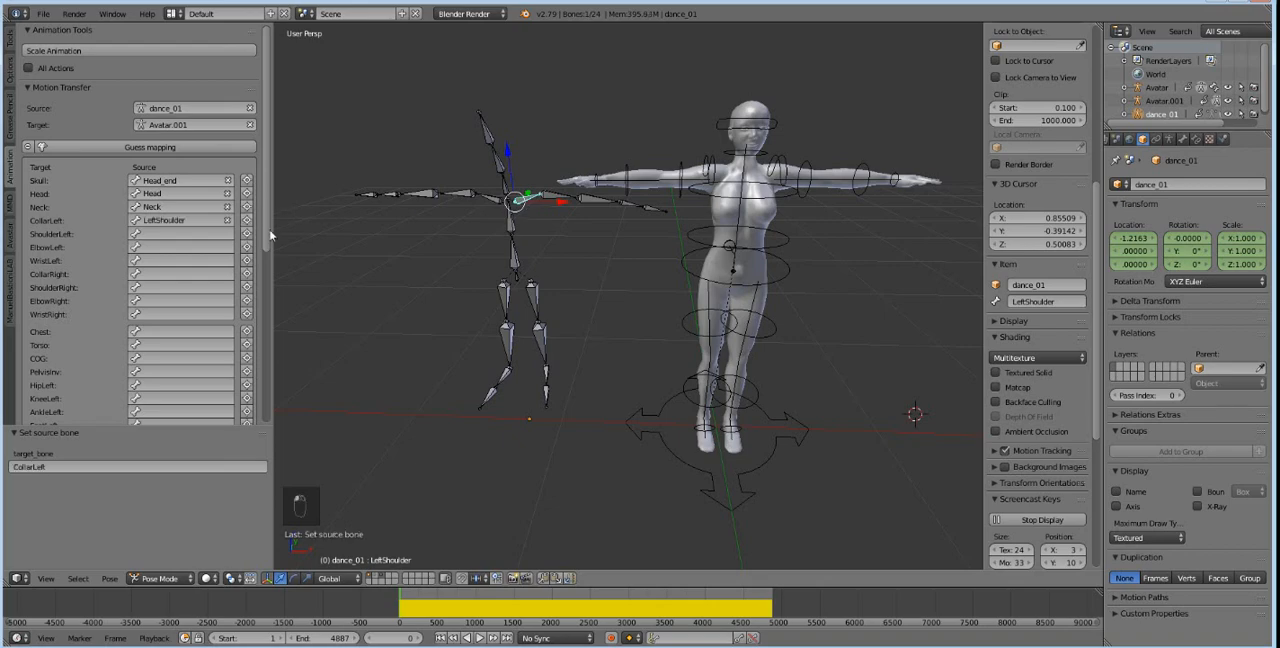
right_click(548, 196)
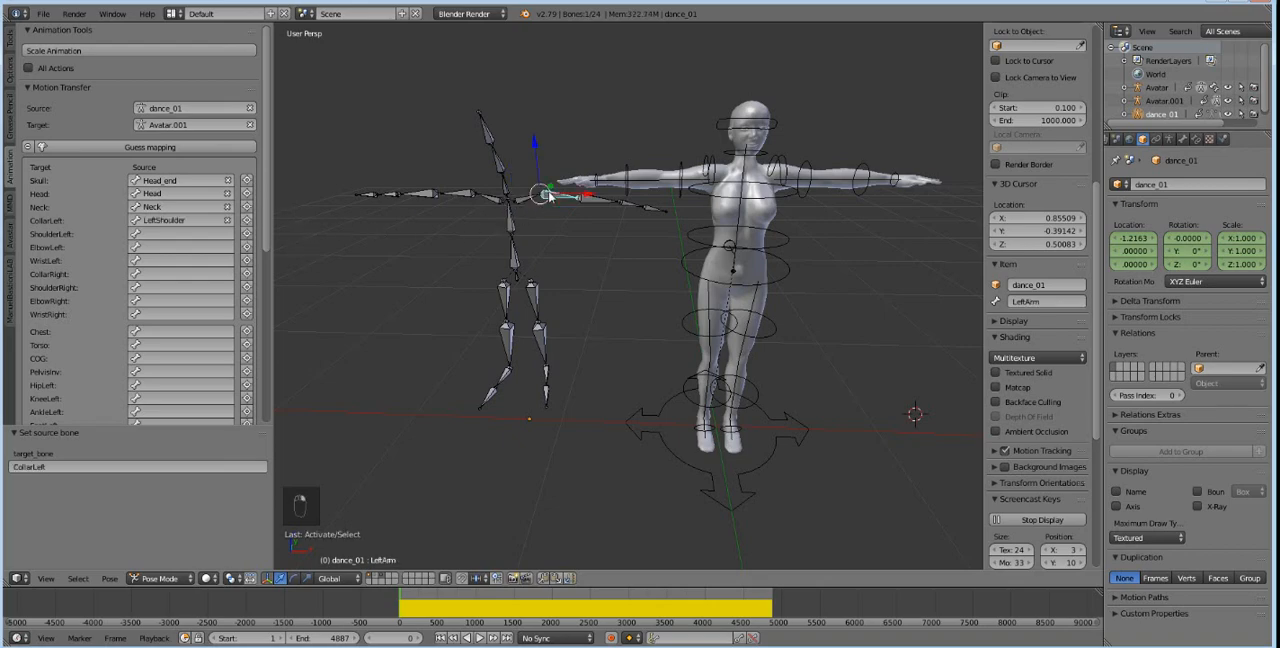
click(247, 233)
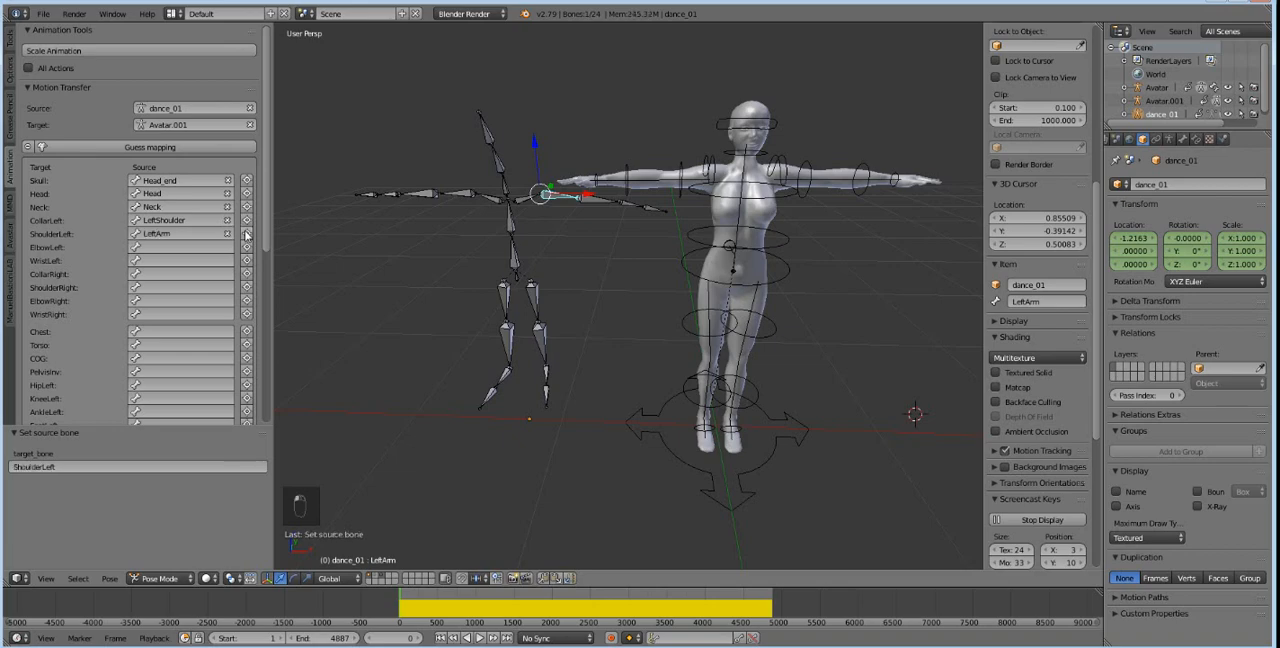
right_click(592, 204)
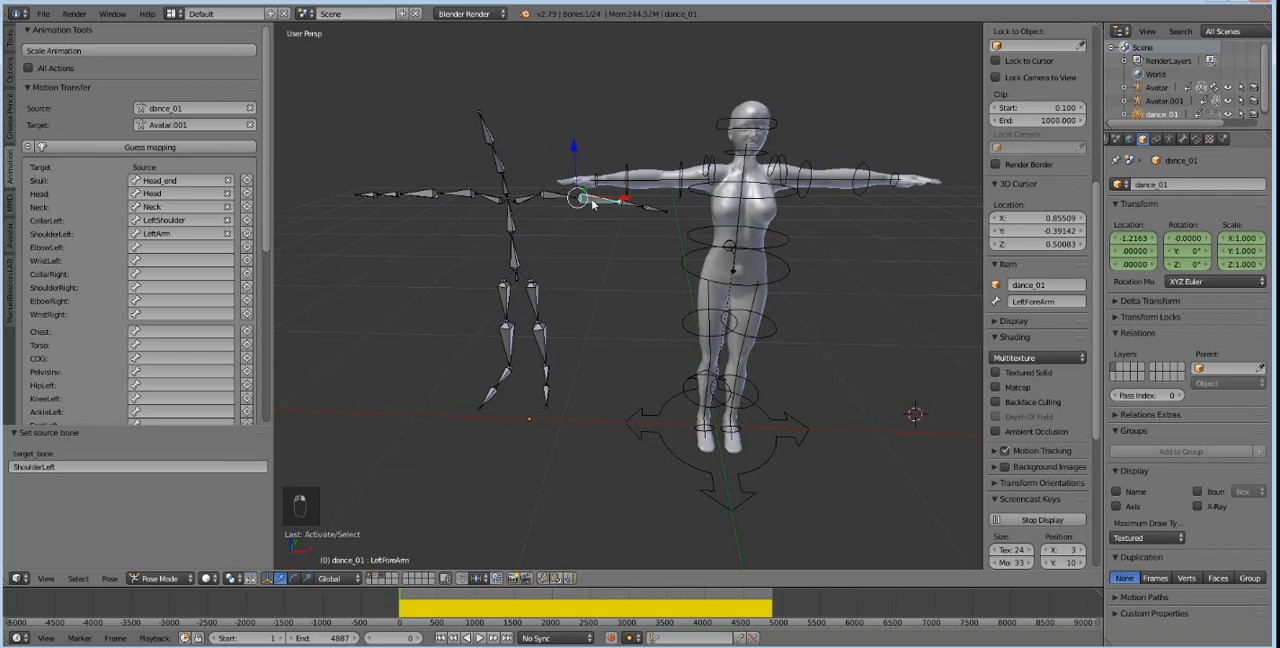
click(245, 250)
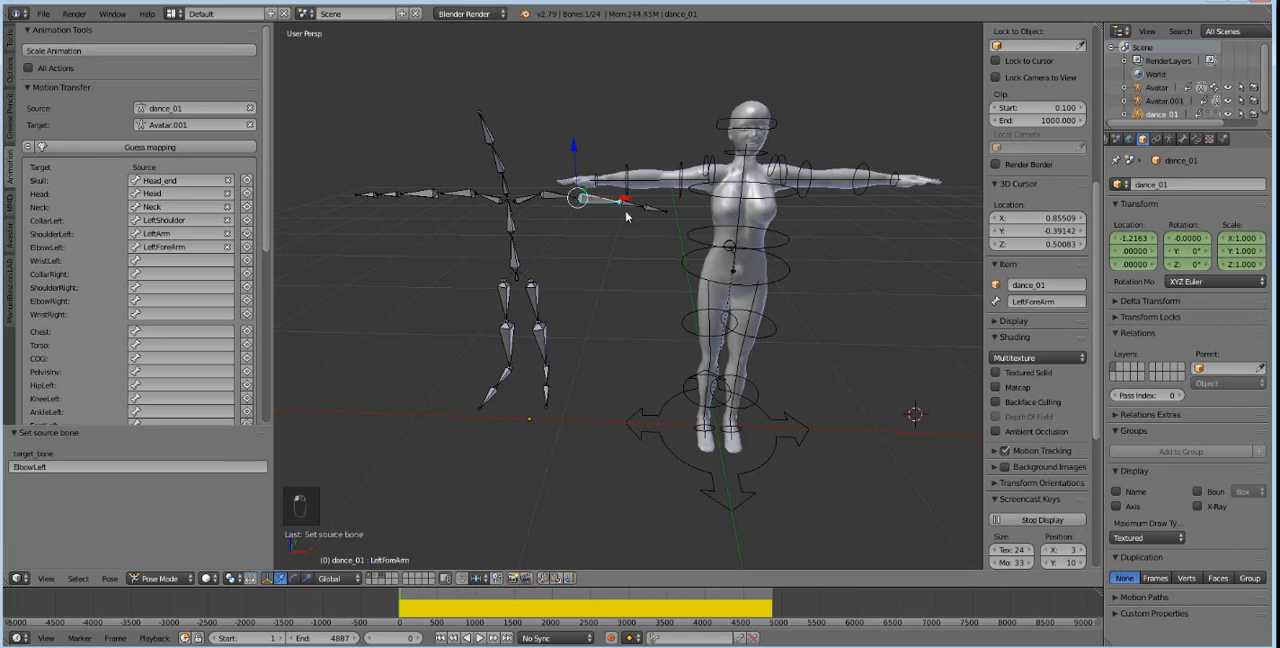
right_click(630, 207)
click(246, 260)
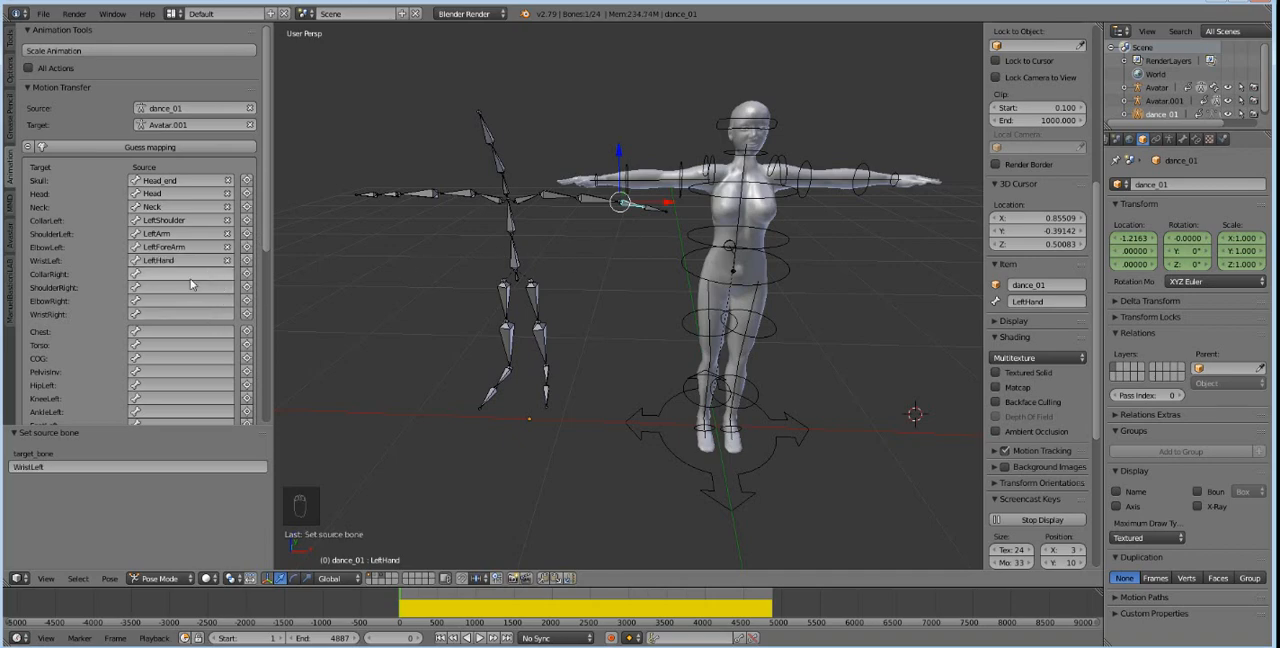
scroll(180, 330, down, 5)
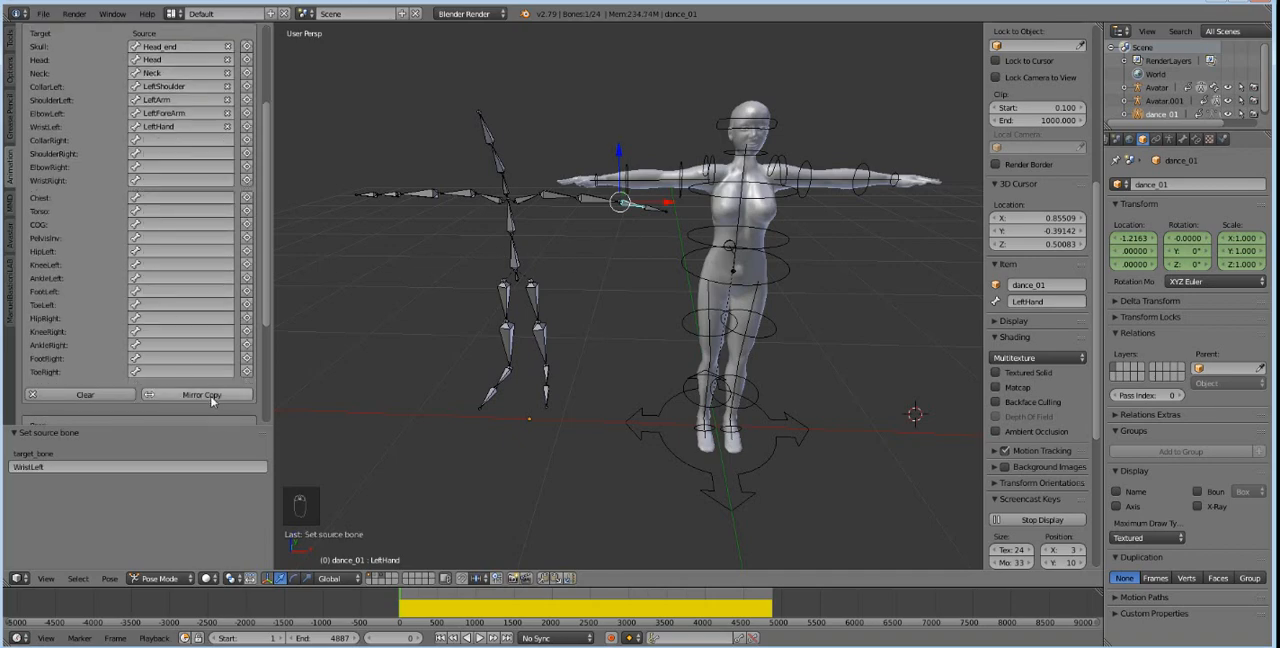
click(210, 395)
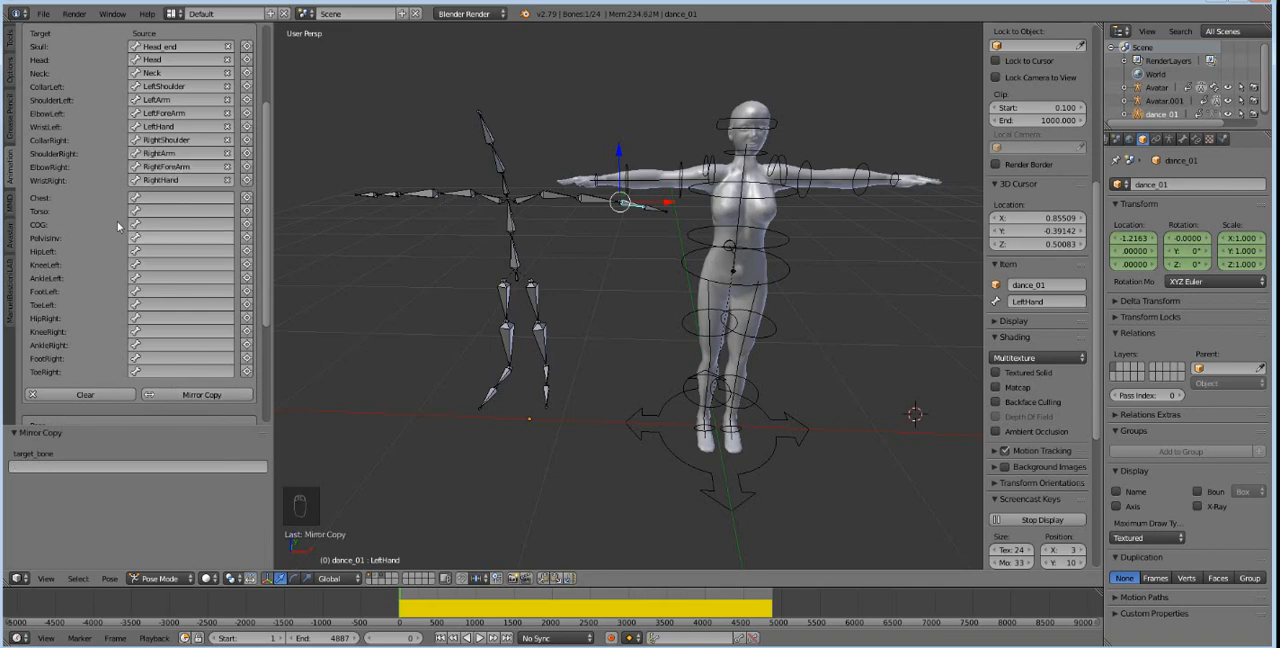
Map dance_01's Spine1, Spine and Hips bones as the sources for the avatar's Chest, Torso and COG.
right_click(509, 198)
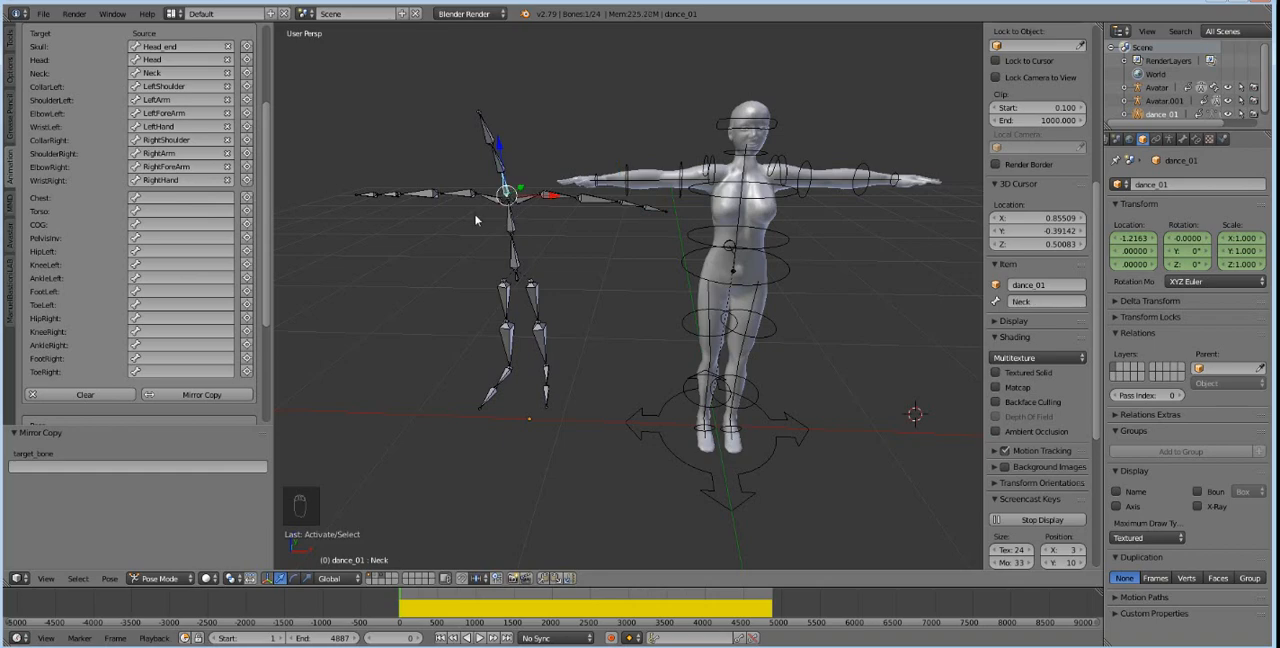
middle_drag(514, 182, 536, 174)
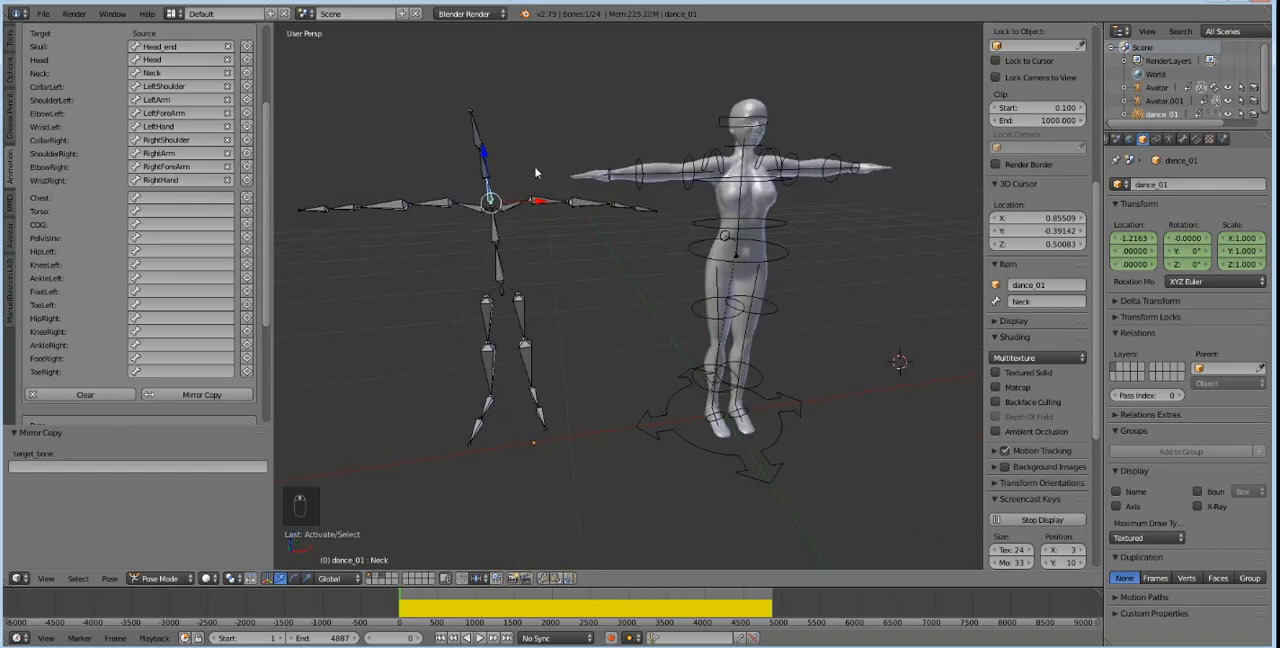
right_click(479, 131)
right_click(487, 186)
right_click(489, 198)
scroll(242, 248, up, 4)
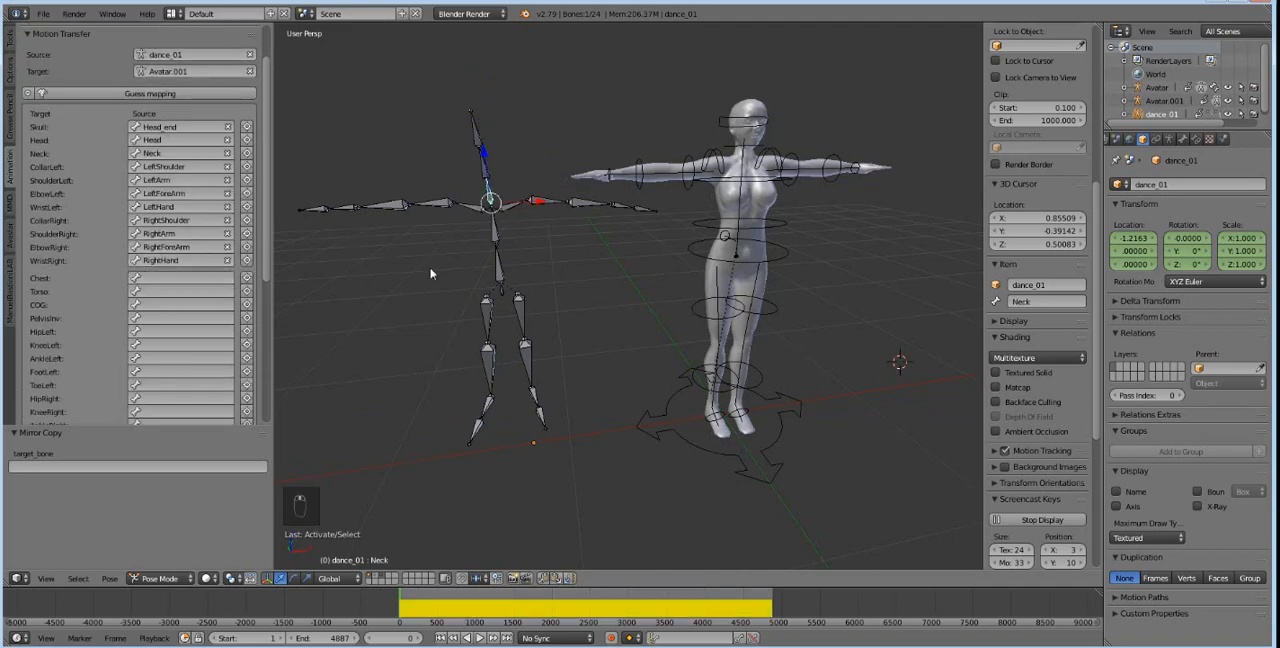
right_click(500, 246)
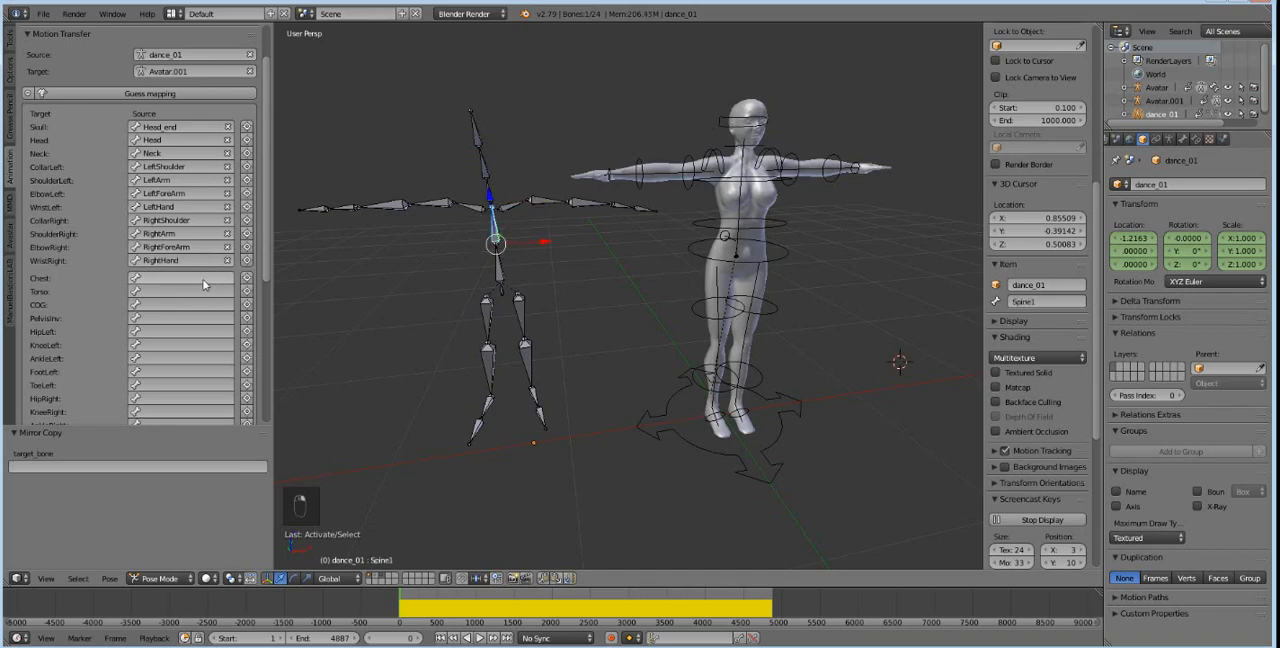
click(247, 279)
right_click(500, 268)
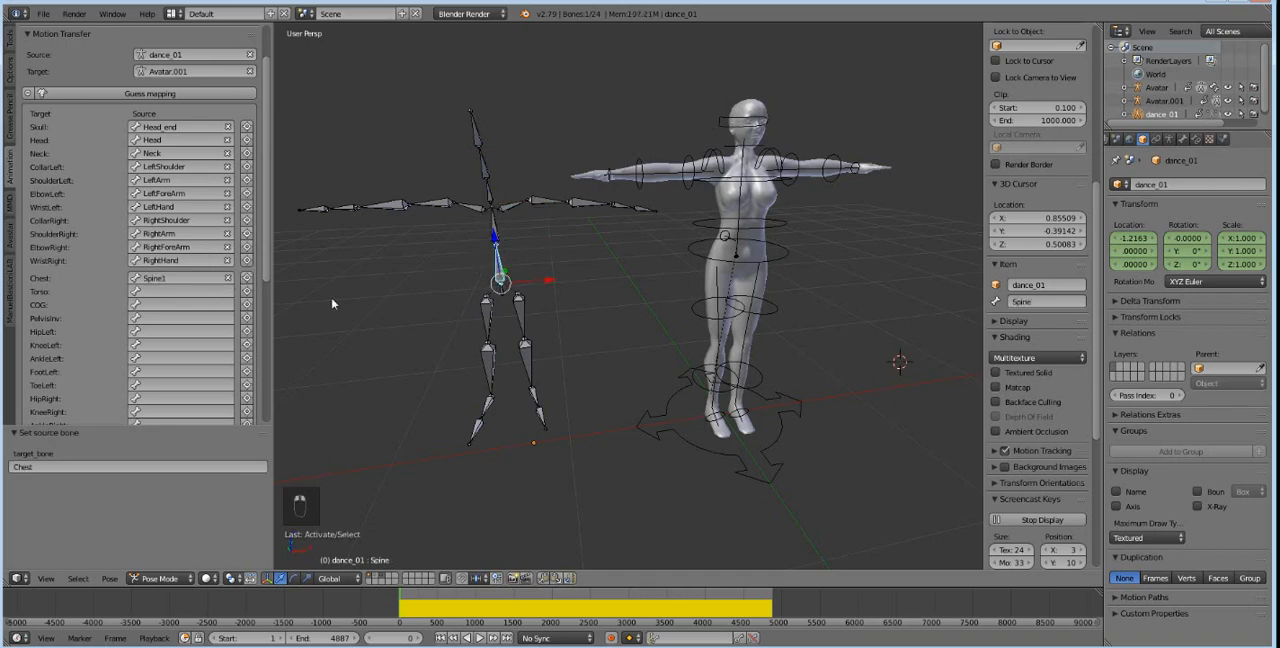
click(247, 291)
right_click(503, 291)
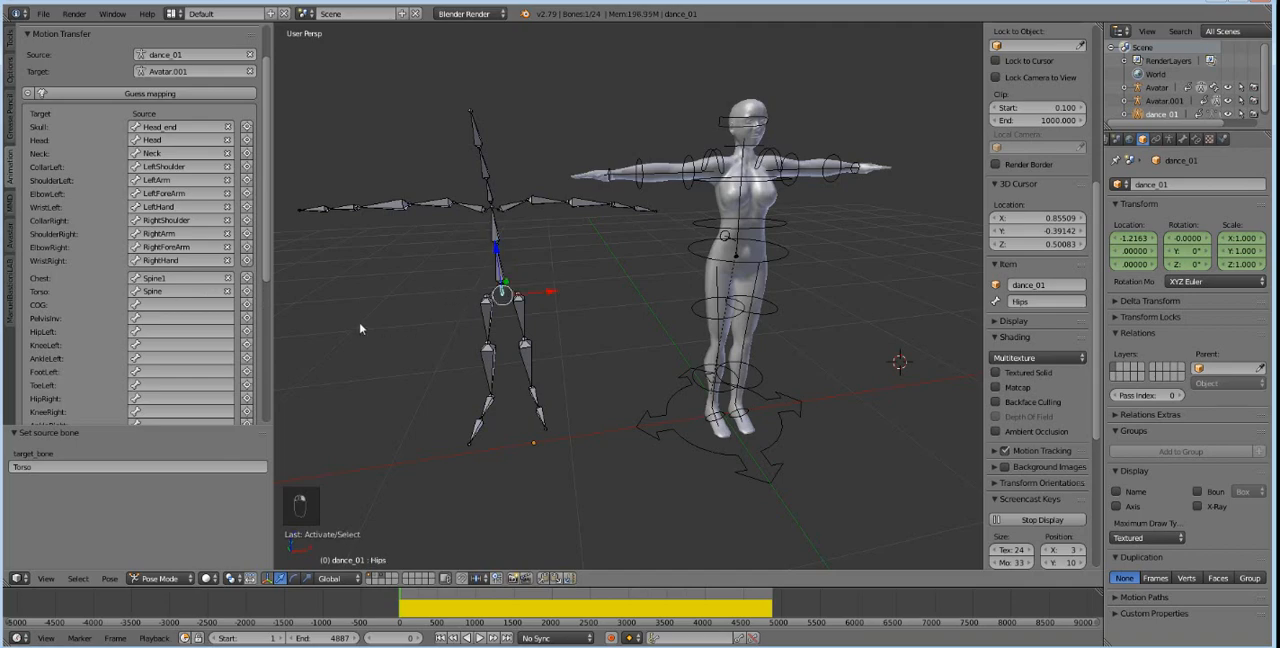
click(246, 305)
Map dance_01's LeftUpLeg, LeftLeg and LeftFoot bones as the sources for HipLeft, KneeLeft and AnkleLeft.
middle_drag(436, 352, 463, 343)
right_click(520, 312)
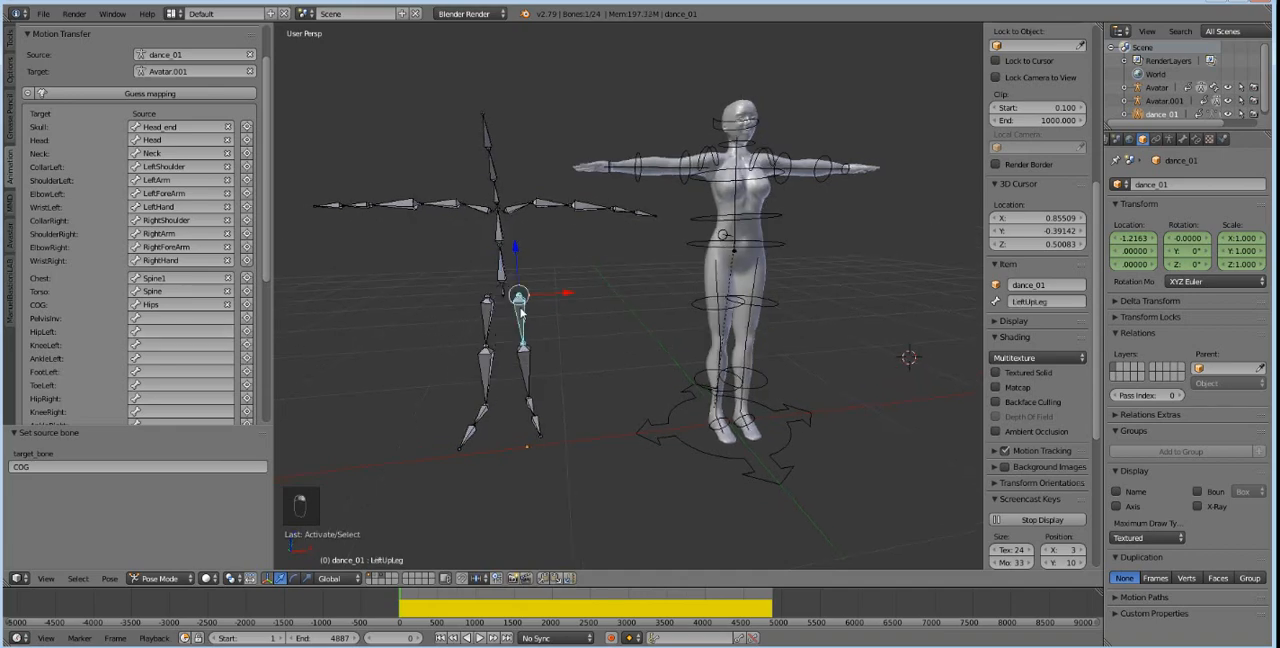
click(237, 331)
right_click(522, 366)
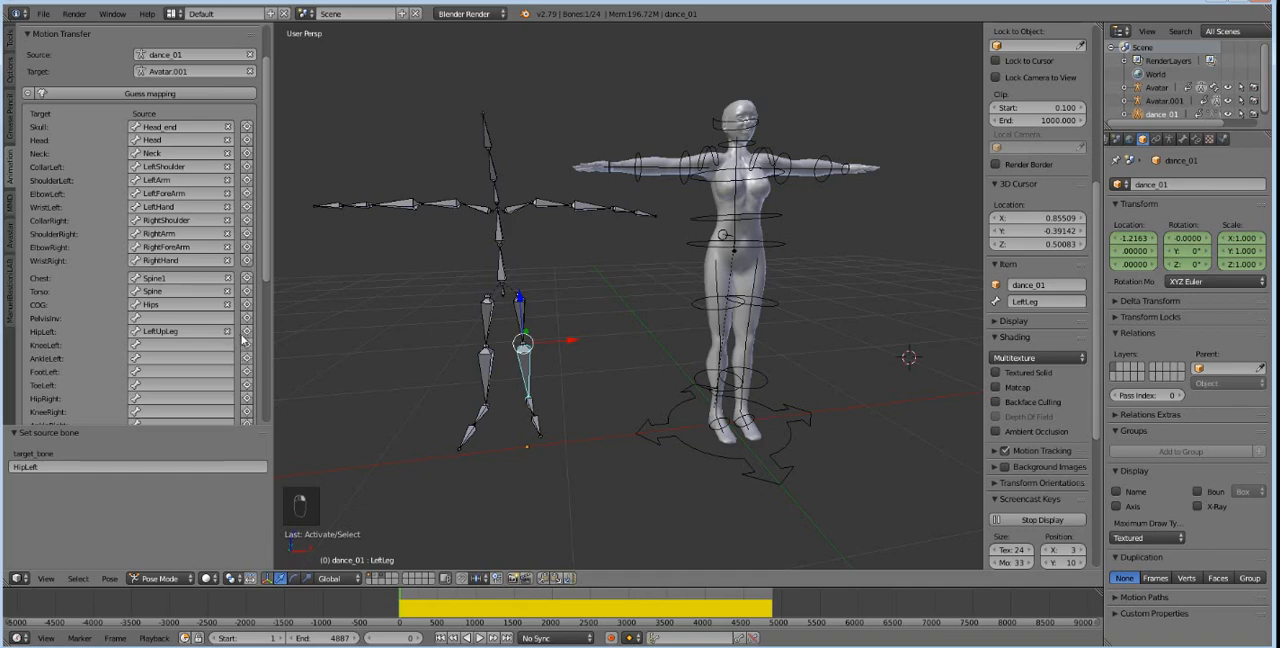
click(247, 345)
right_click(531, 405)
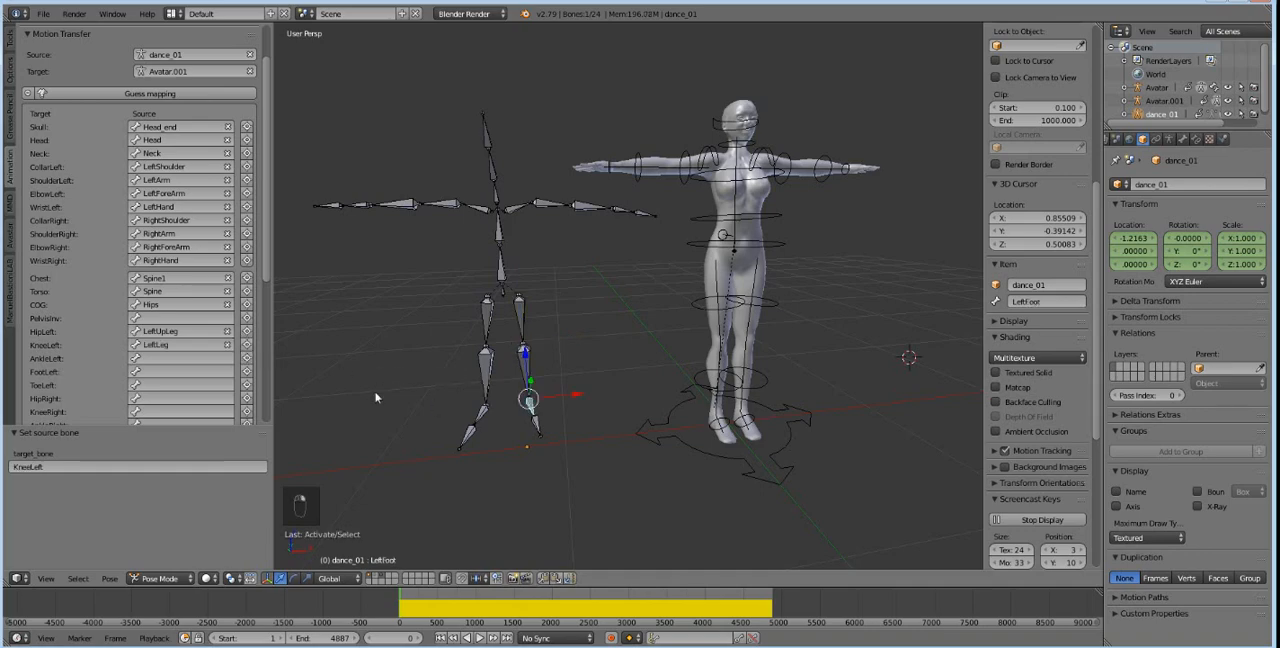
click(247, 358)
Map the LeftFoot_end bone to FootLeft and mirror-copy the left leg mapping to the right leg.
click(207, 372)
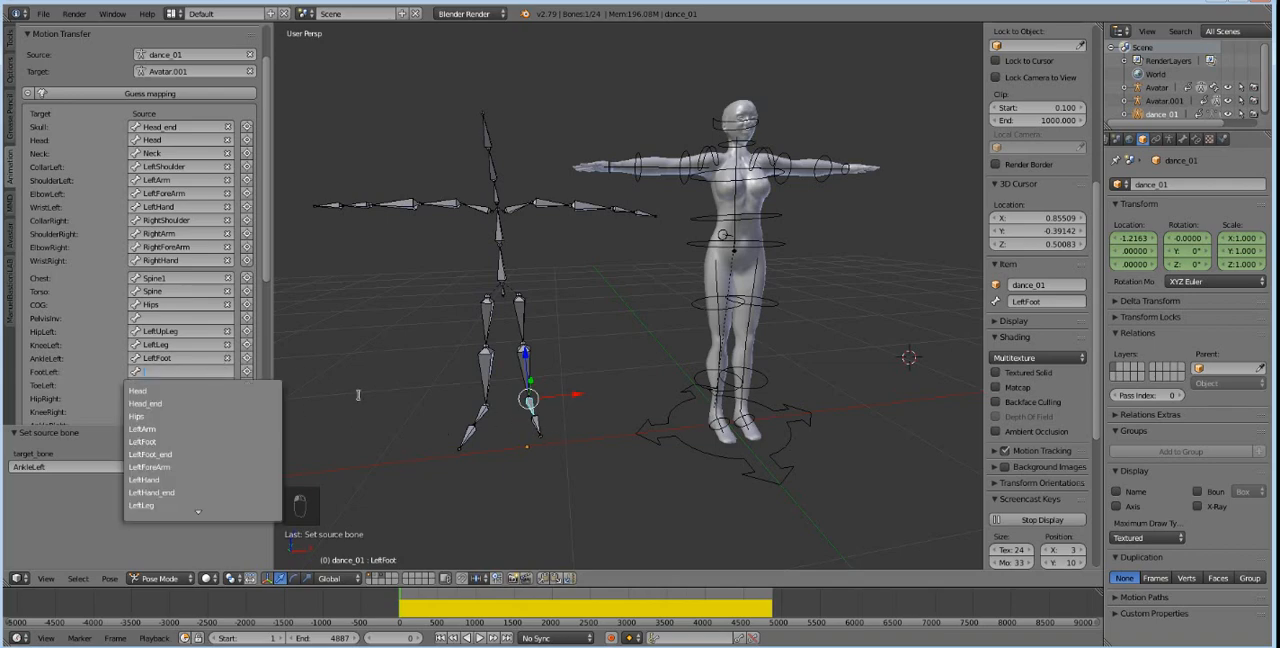
click(250, 371)
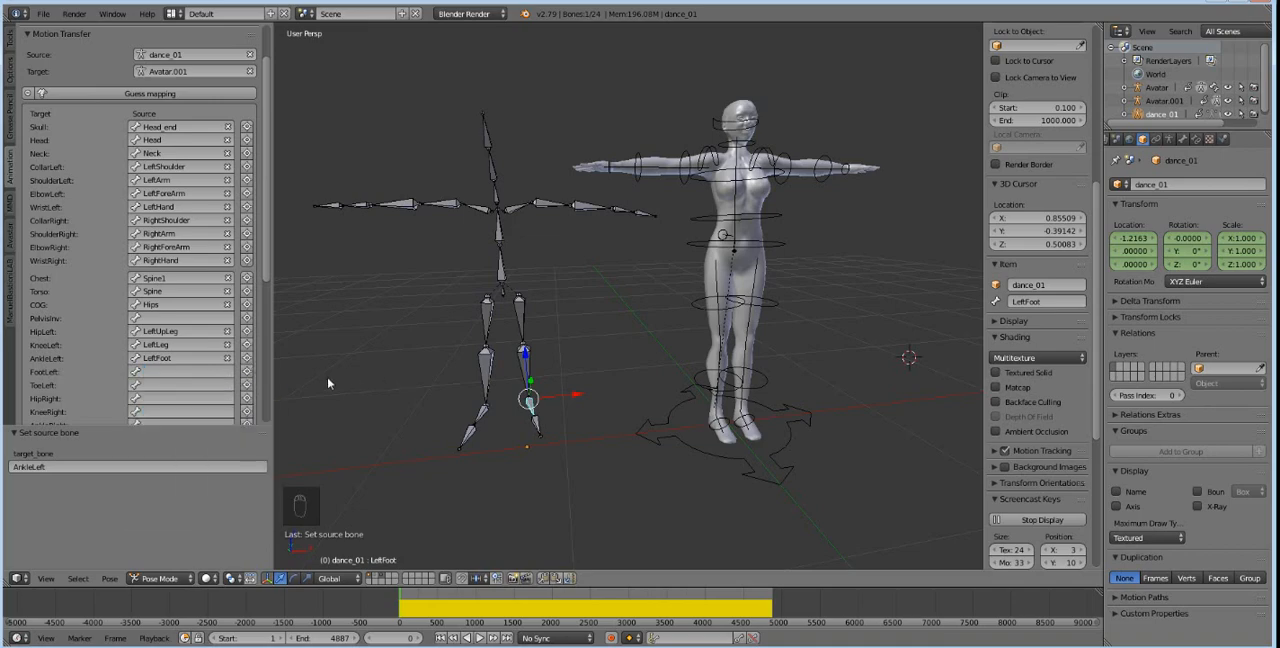
right_click(536, 430)
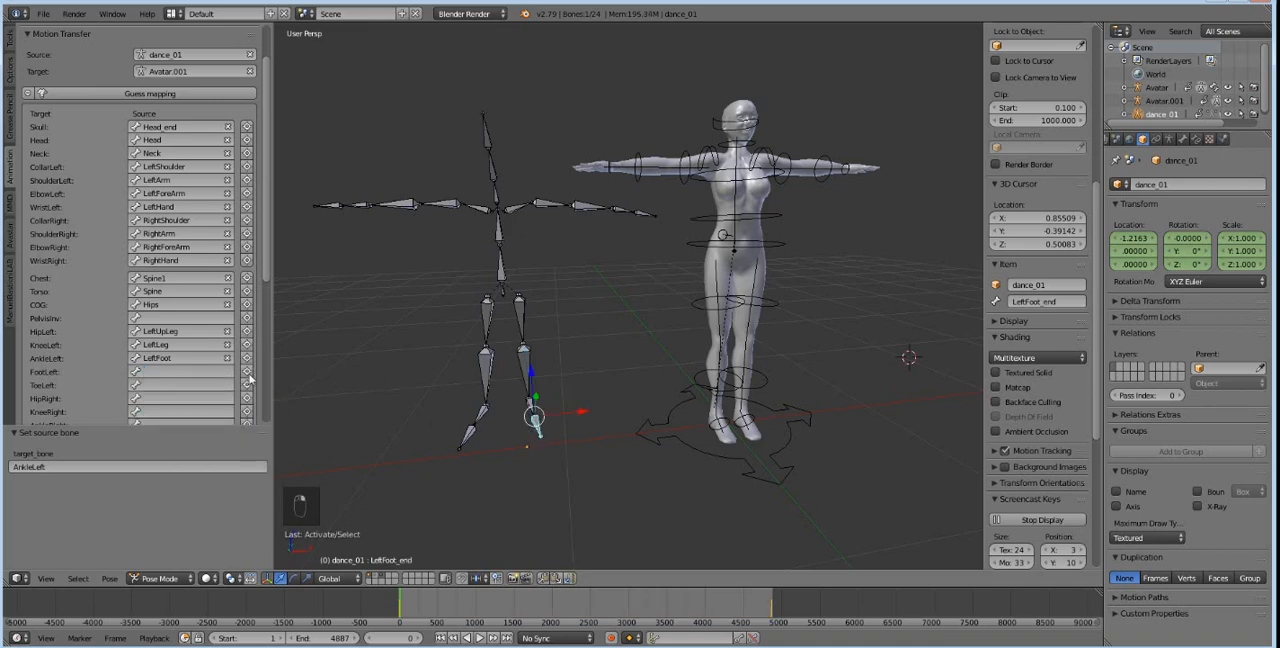
click(247, 372)
right_click(545, 444)
scroll(145, 388, down, 2)
click(201, 421)
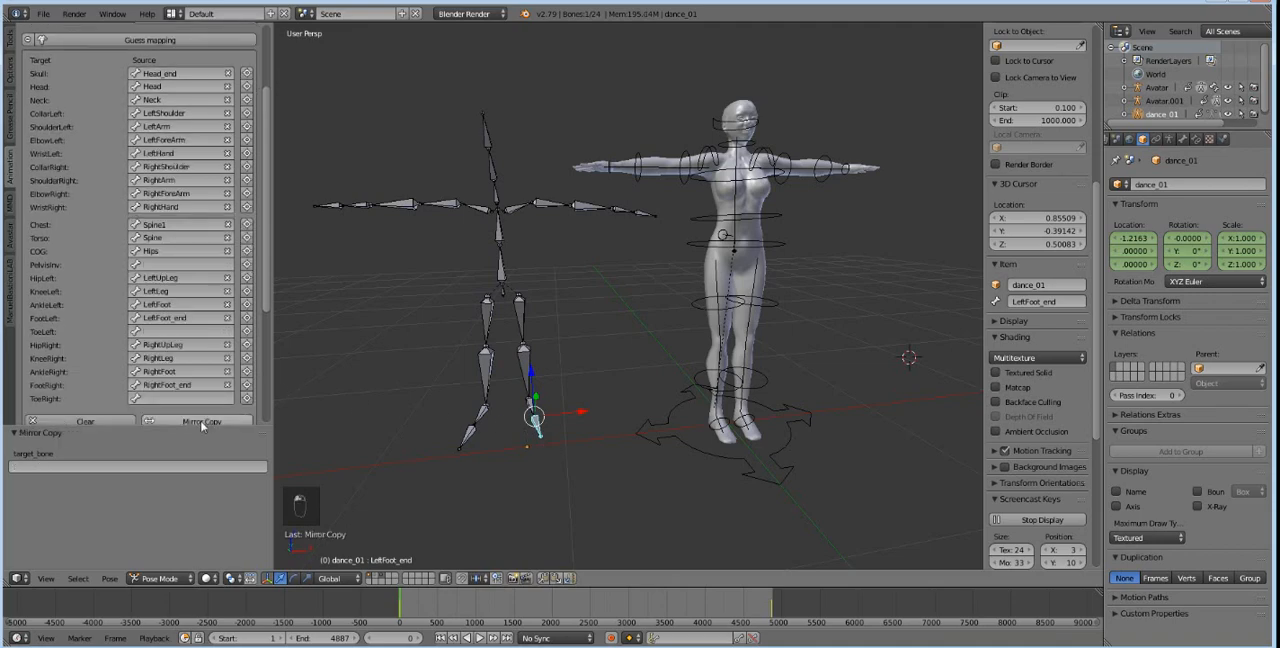
Transfer the motion from dance_01 to Avatar.001 with Use Restpose enabled and no simplification.
scroll(185, 270, down, 5)
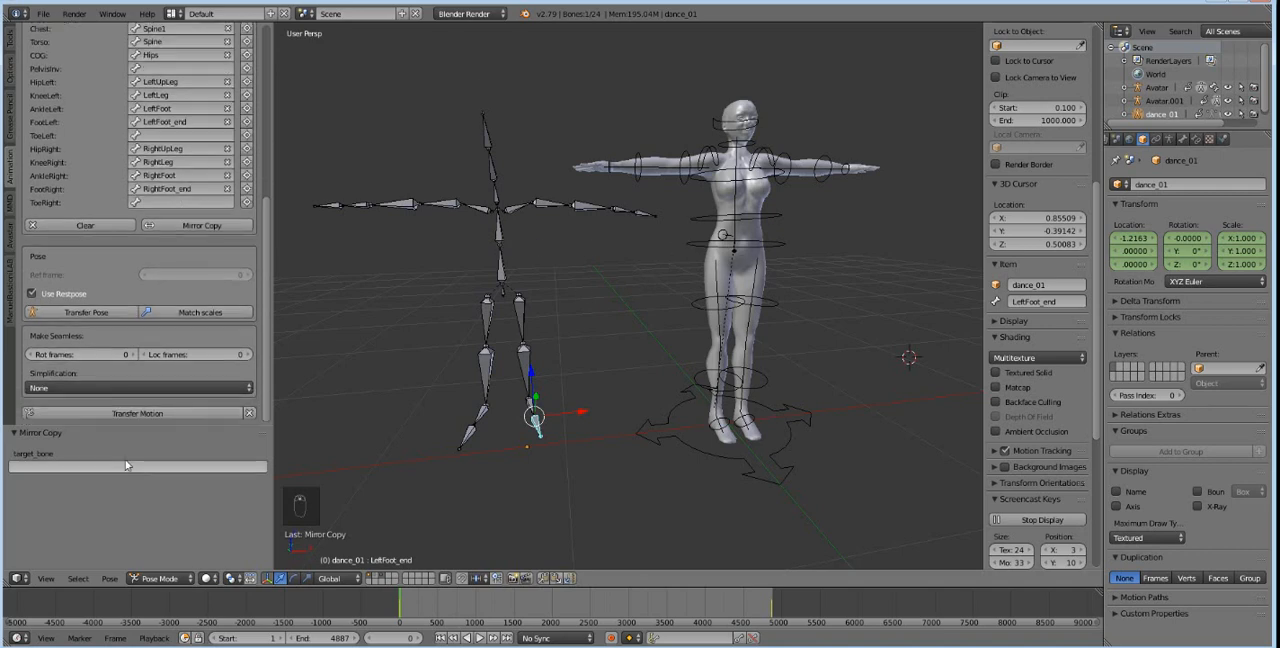
click(126, 413)
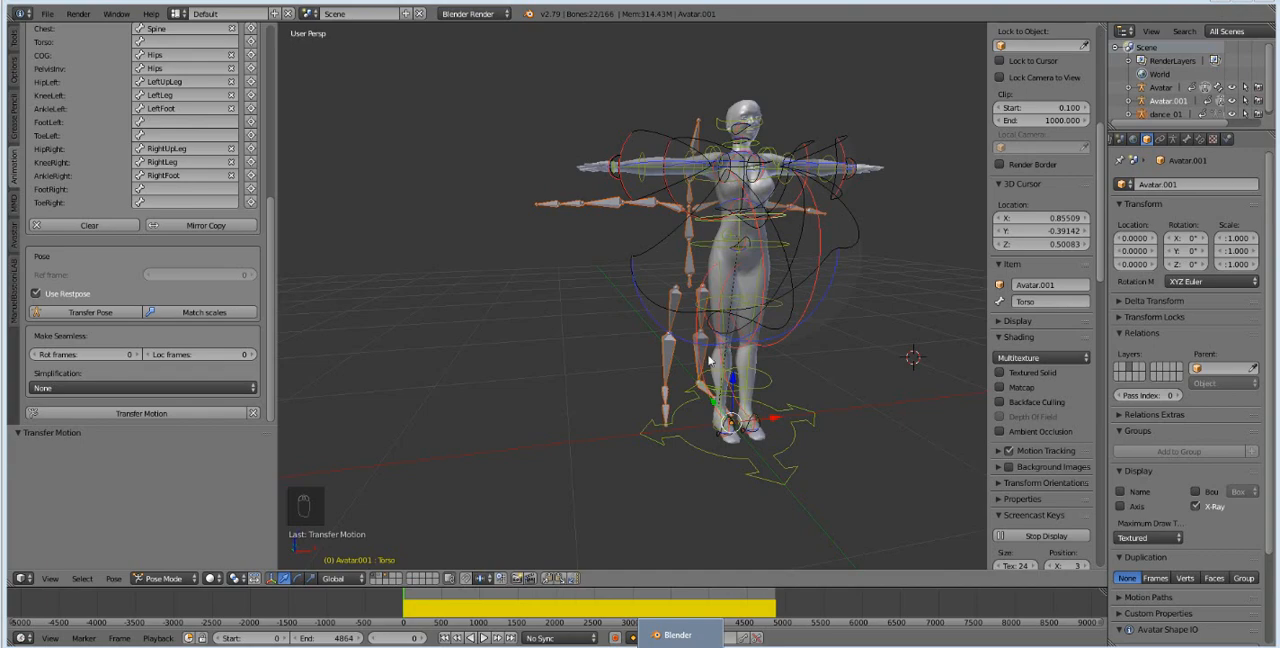
Review the transferred dance on Avatar.001 by playing it and scrubbing the timeline to about frame 4215.
middle_drag(724, 350, 697, 375)
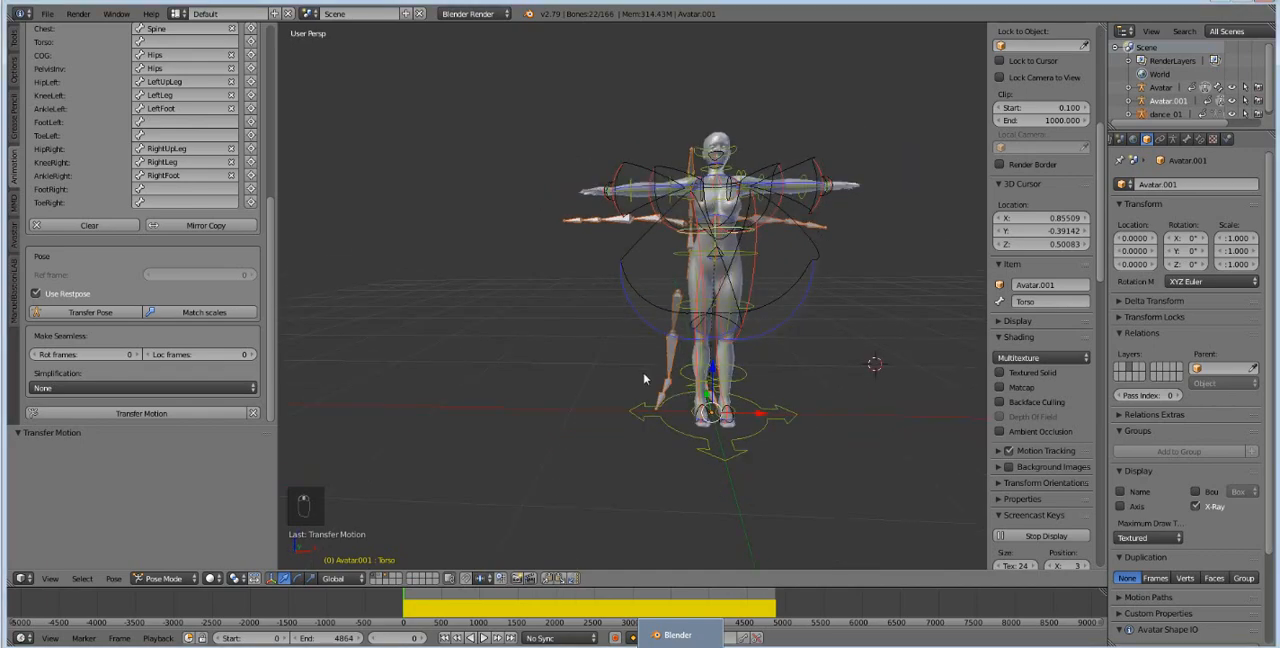
scroll(651, 385, up, 2)
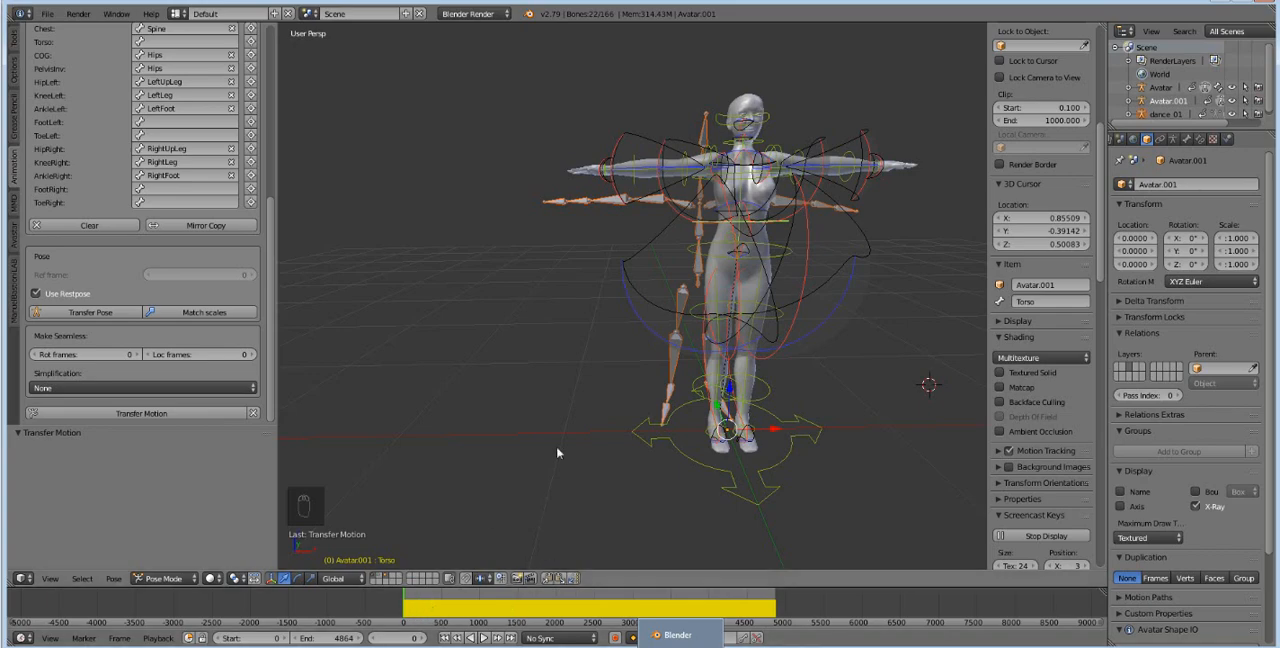
shift+middle_drag(832, 389, 810, 365)
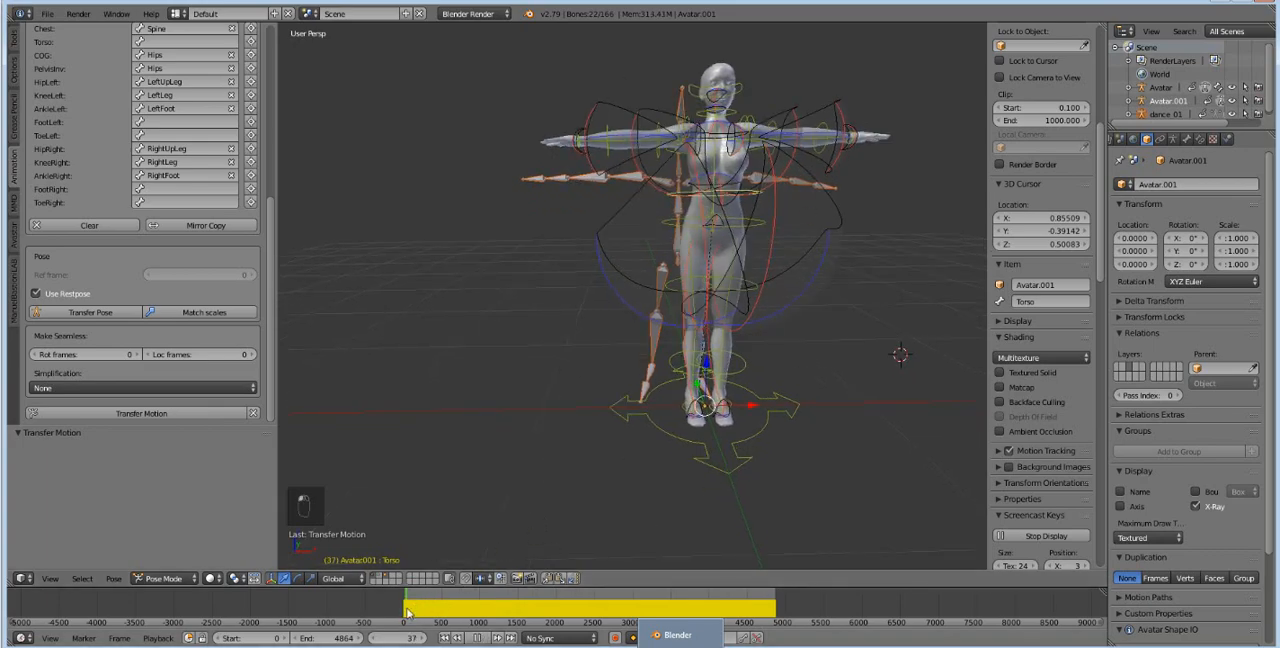
drag(407, 612, 457, 609)
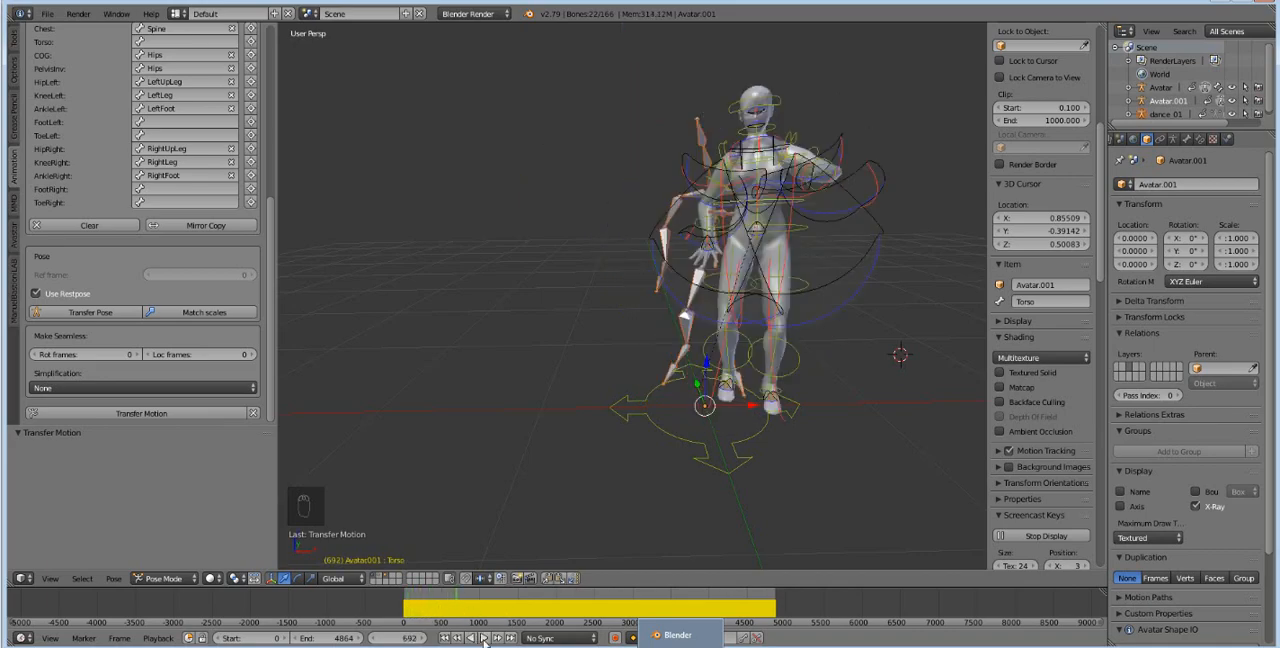
click(480, 639)
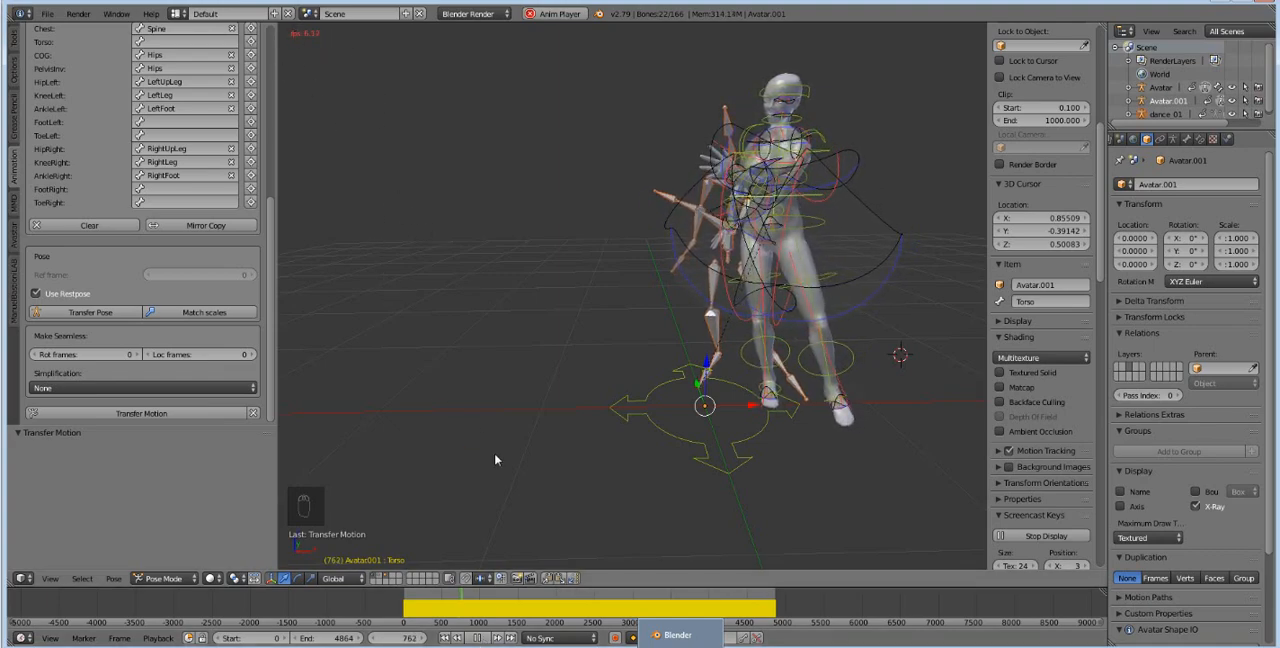
click(477, 637)
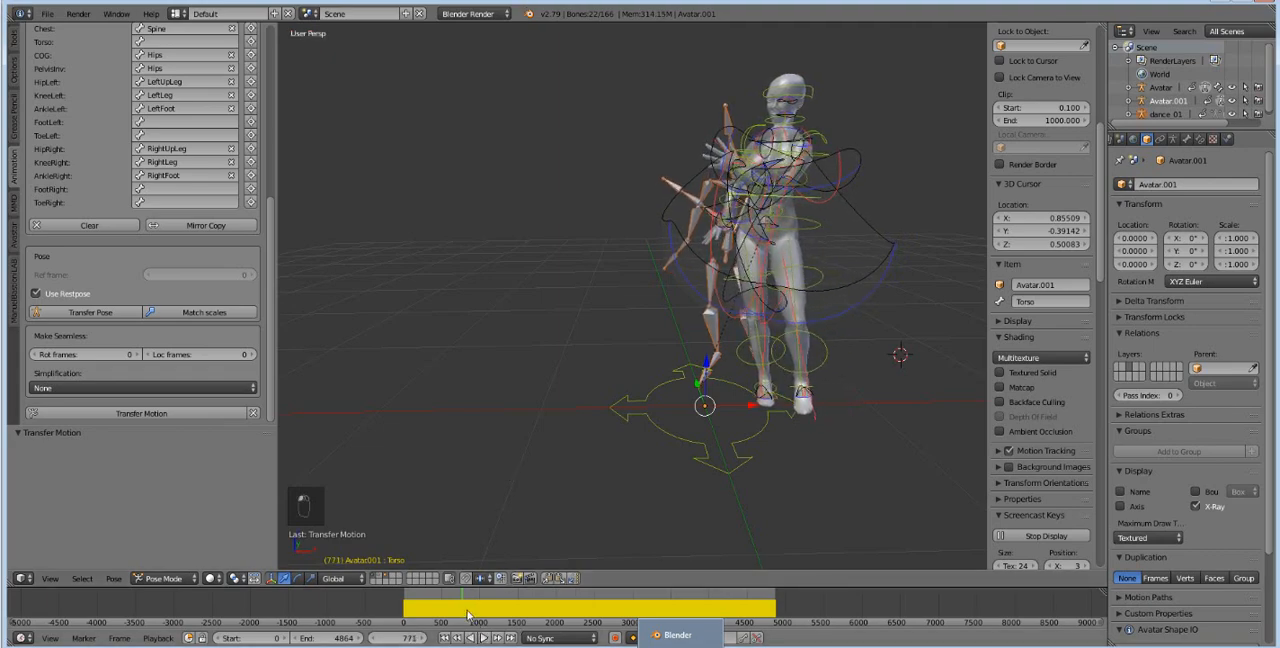
drag(462, 607, 716, 613)
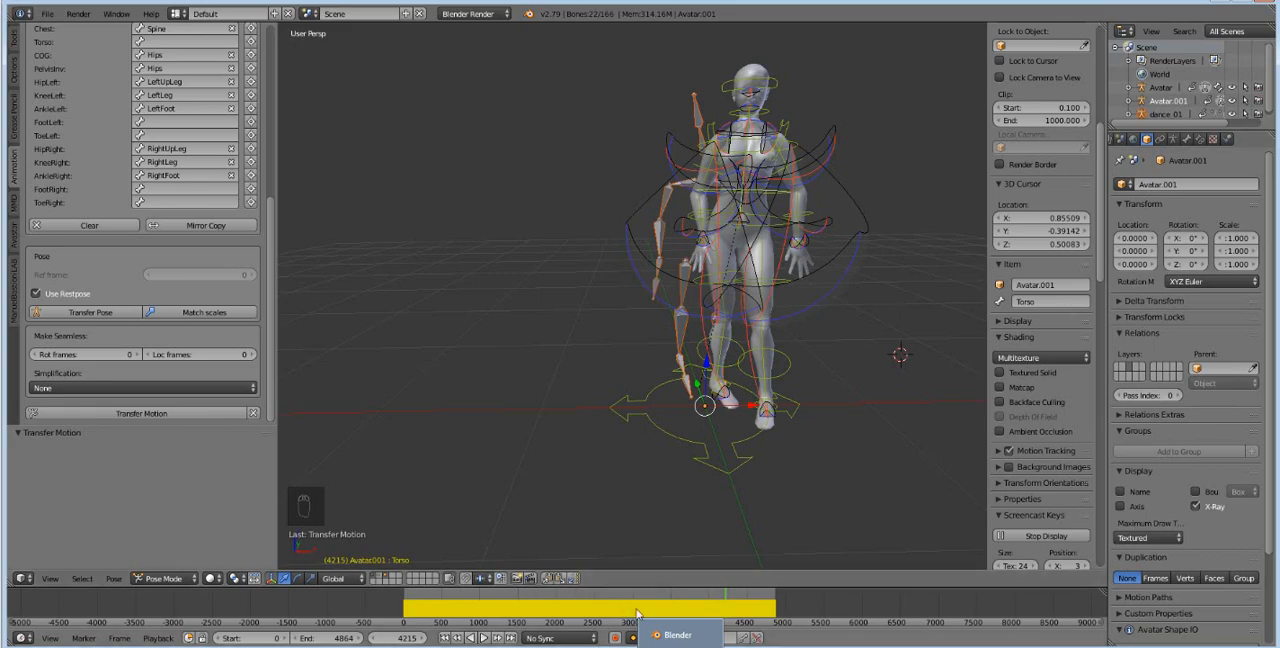
Return the timeline to frame 0 and set the scene's Animation Export mode to BVH.
drag(711, 597, 388, 608)
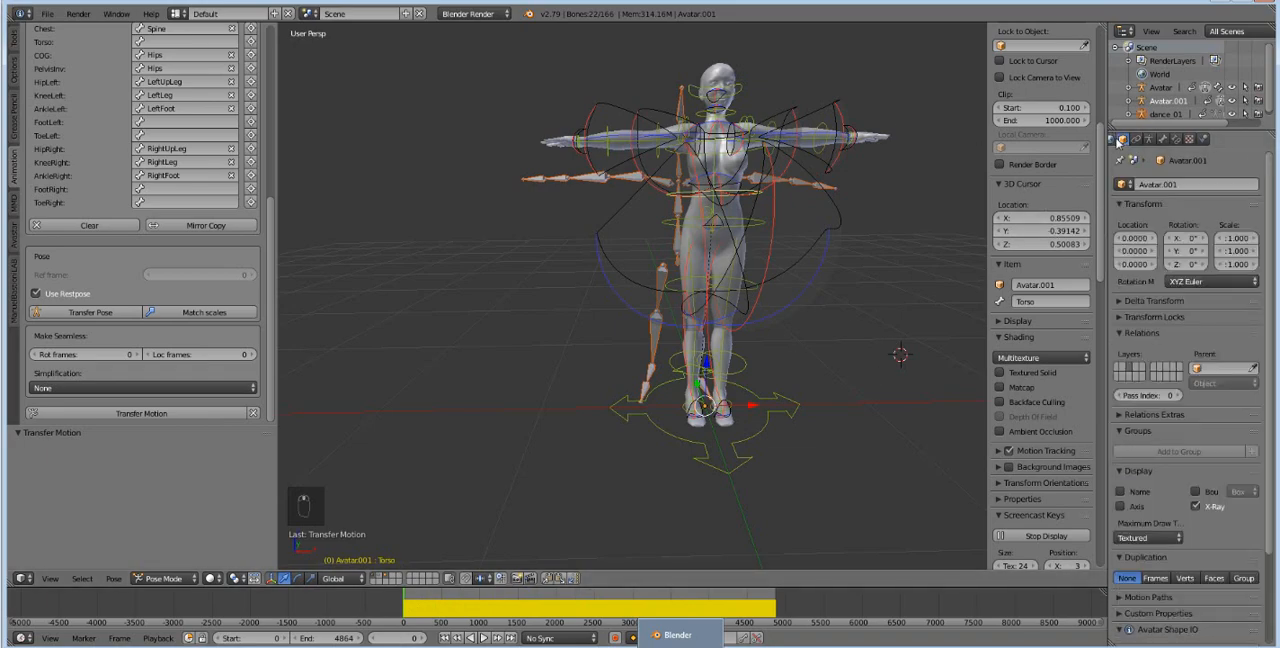
scroll(1124, 139, up, 2)
click(1147, 139)
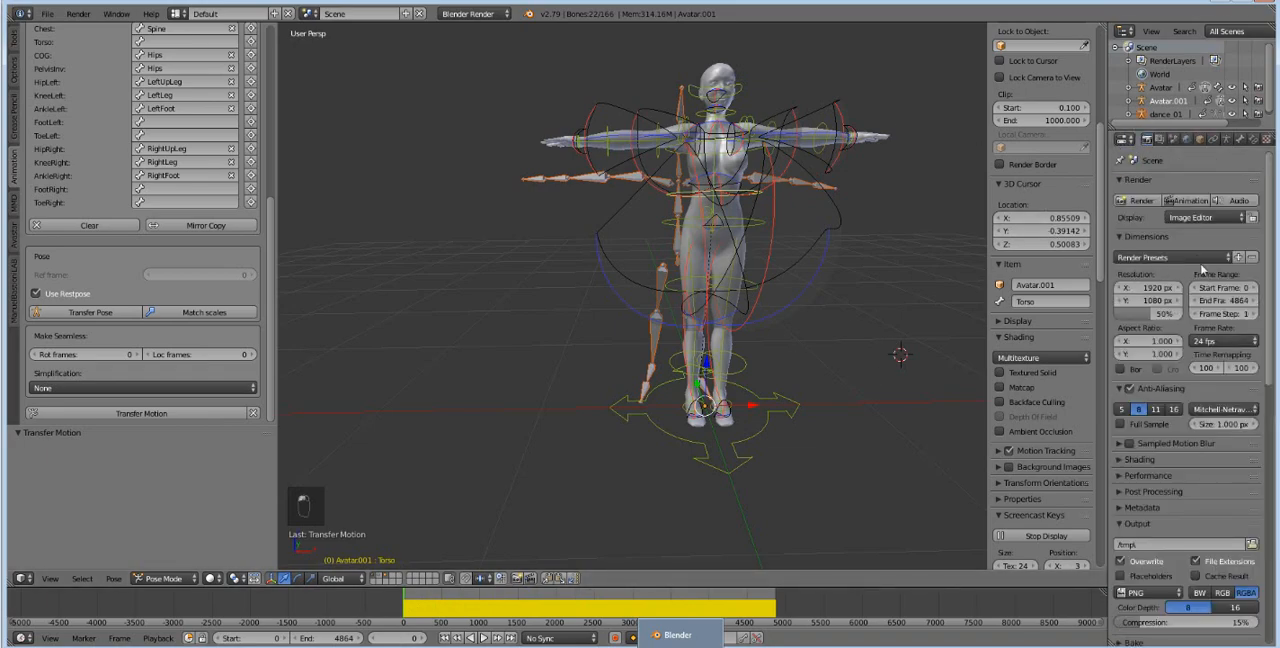
scroll(1203, 270, down, 5)
scroll(1203, 270, down, 1)
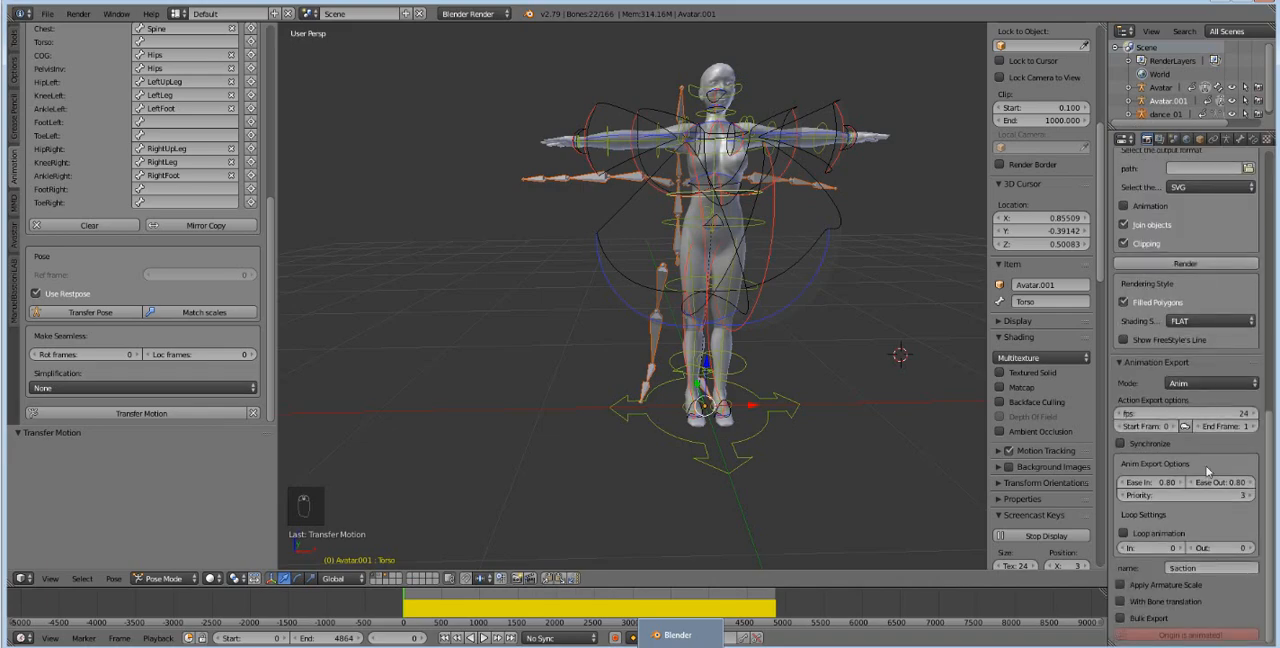
click(1213, 385)
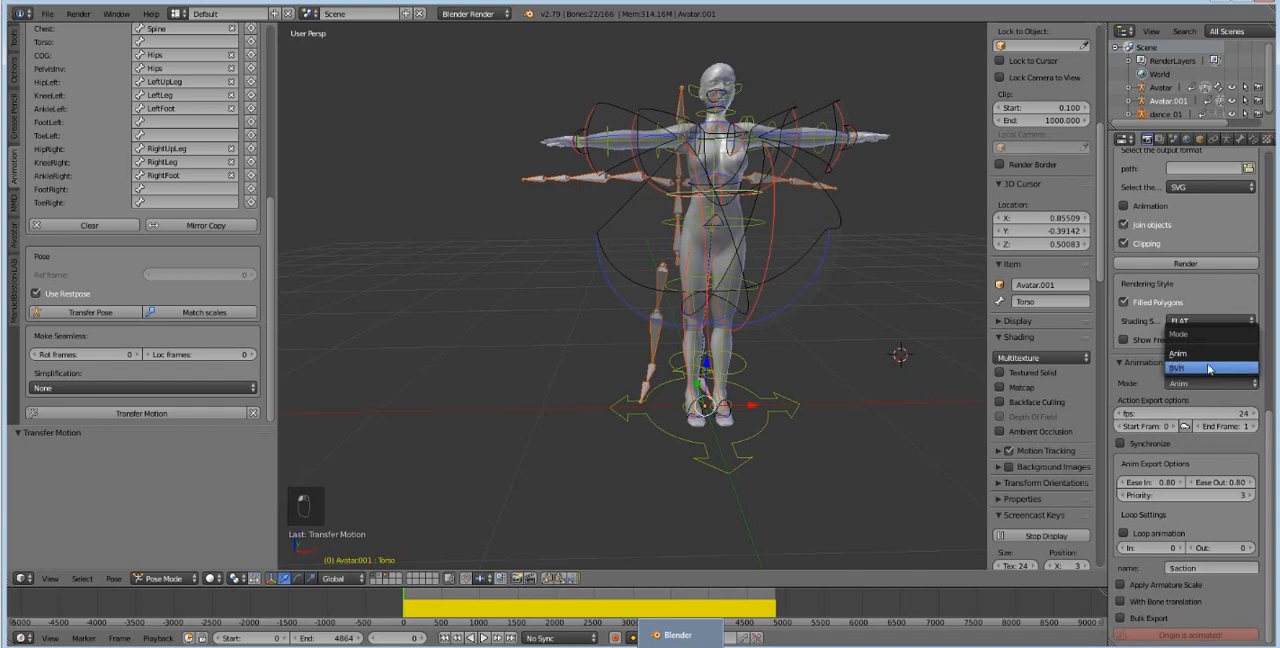
click(1208, 368)
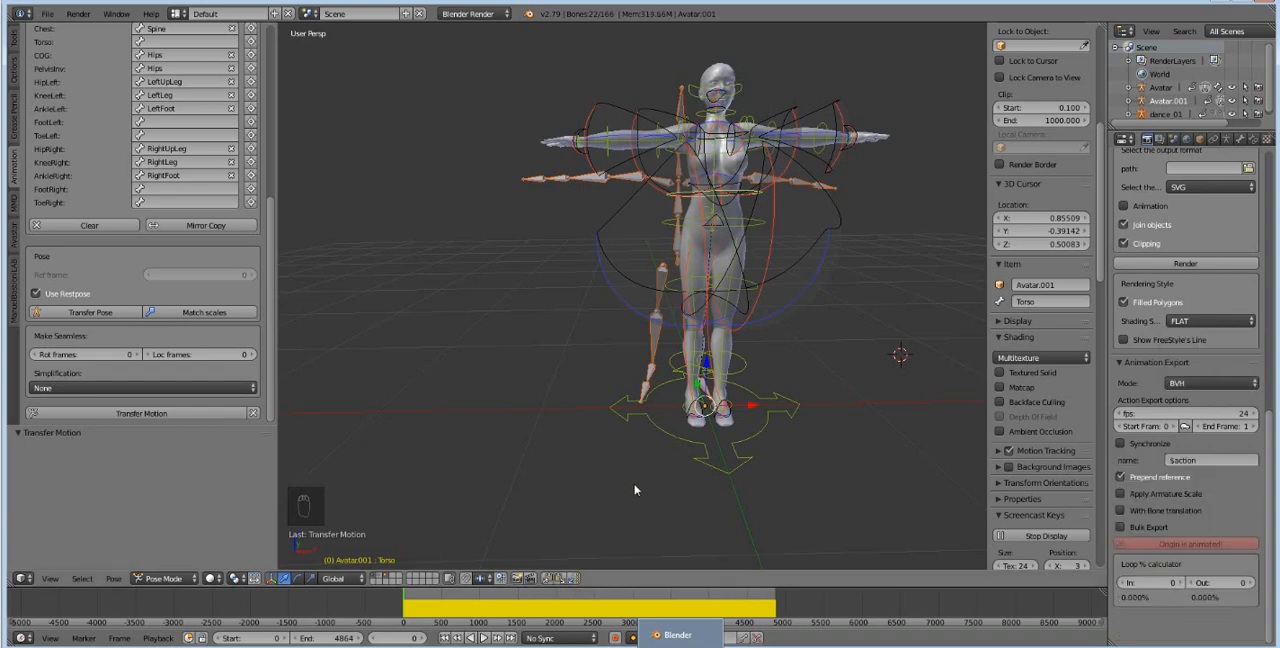
Set the frame rate of the BVH animation export to 100 fps.
drag(426, 605, 443, 606)
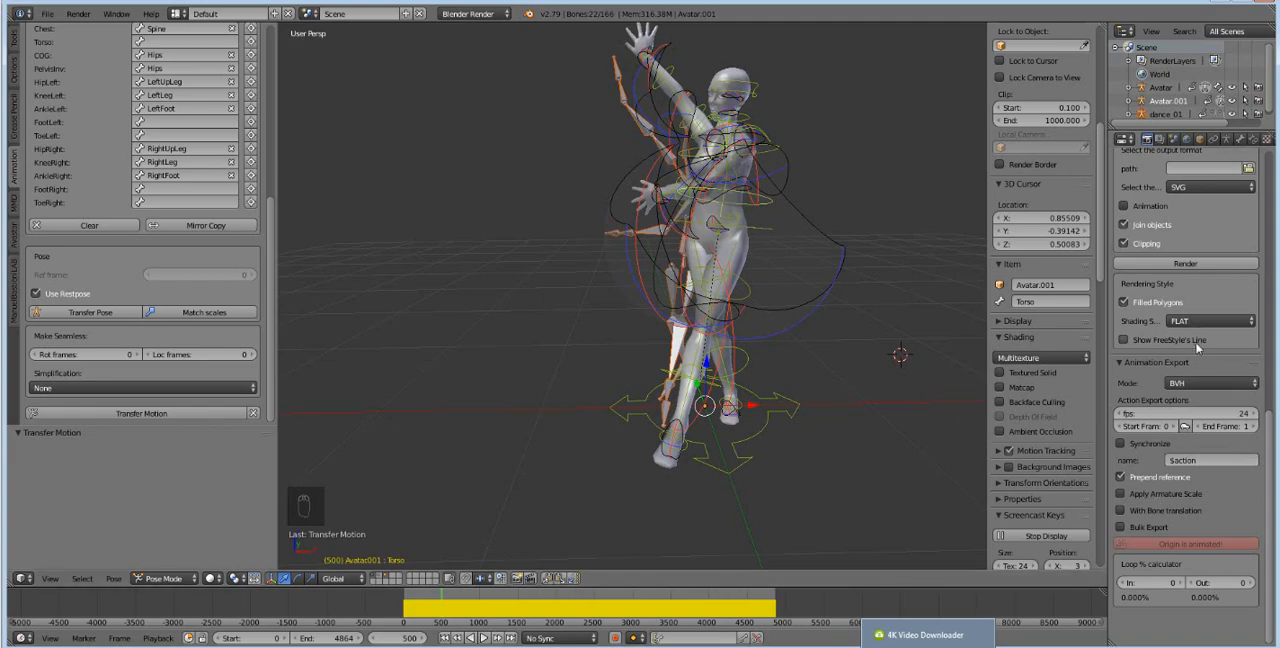
click(1187, 412)
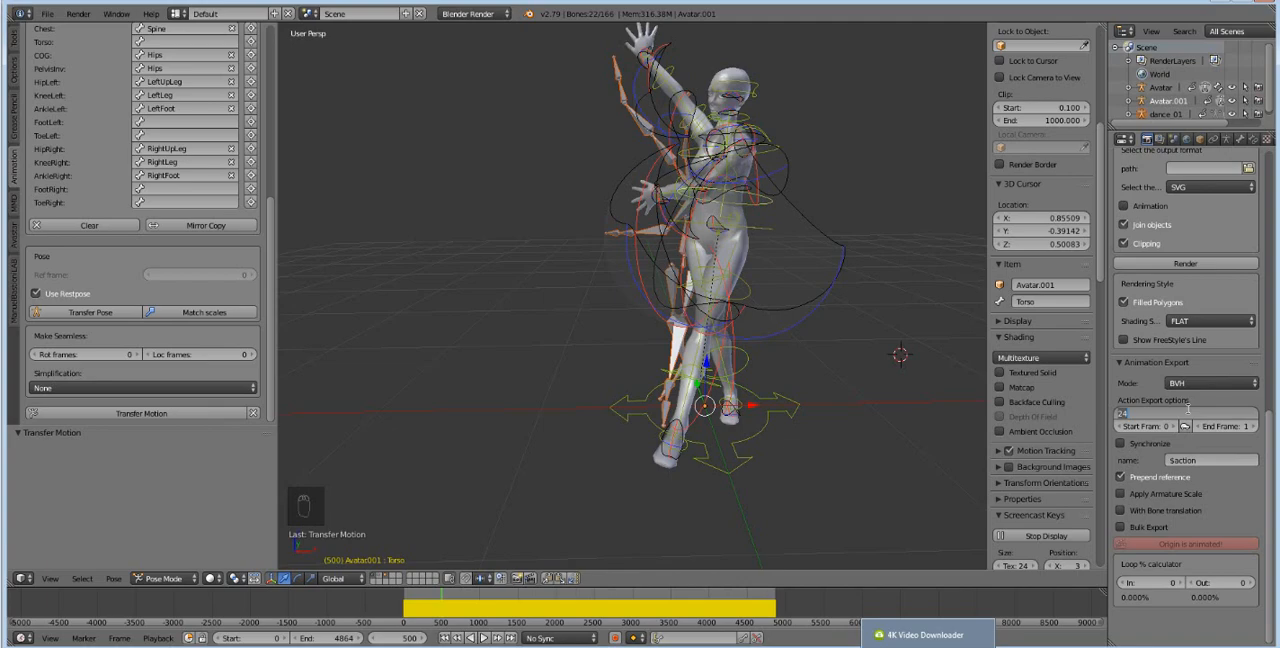
text(60)
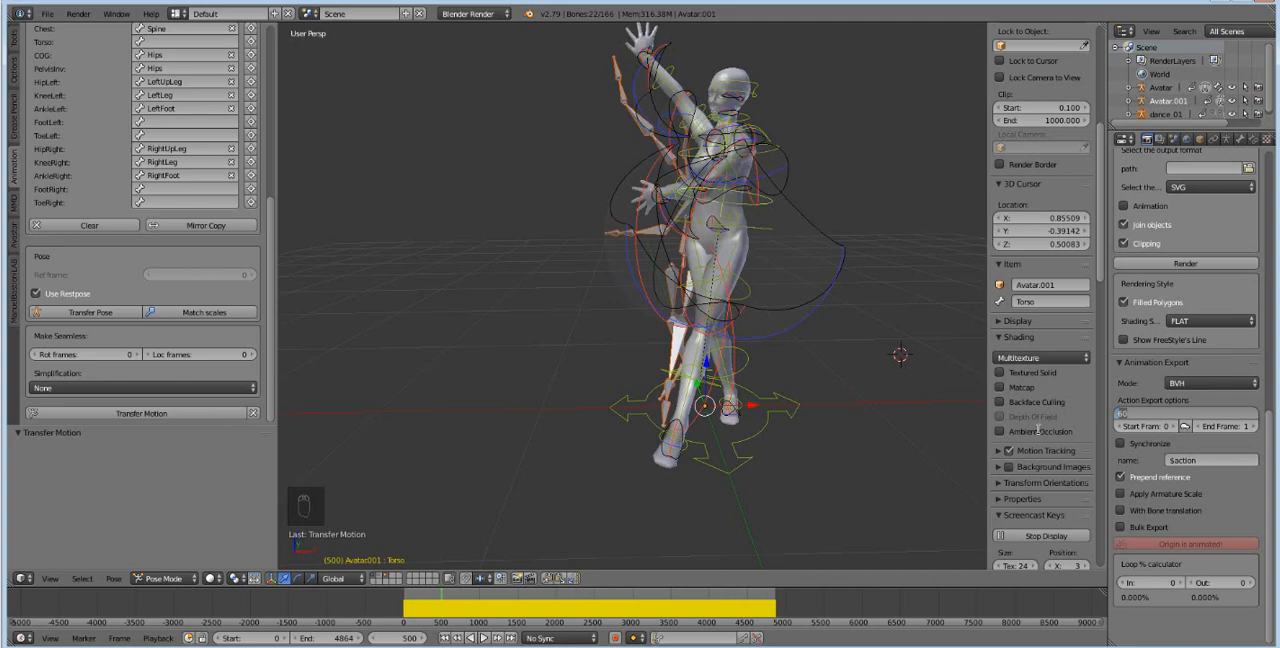
key(BackSpace)
key(BackSpace)
text(100)
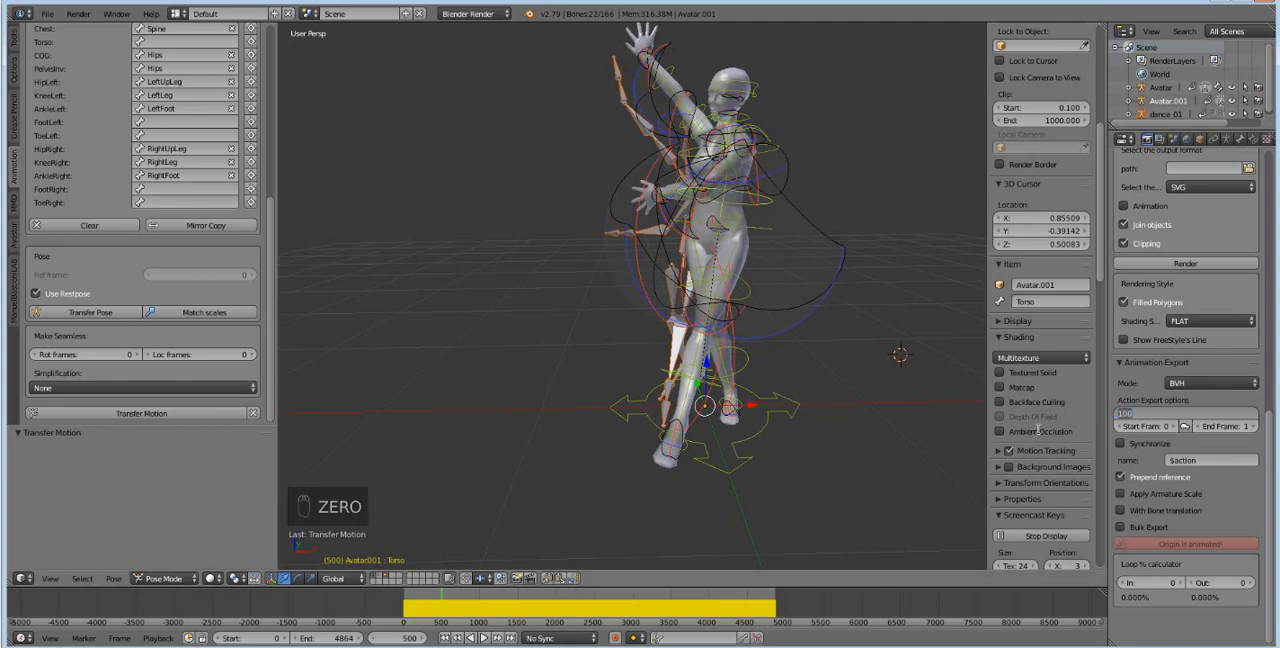
key(BackSpace)
key(BackSpace)
text(2)
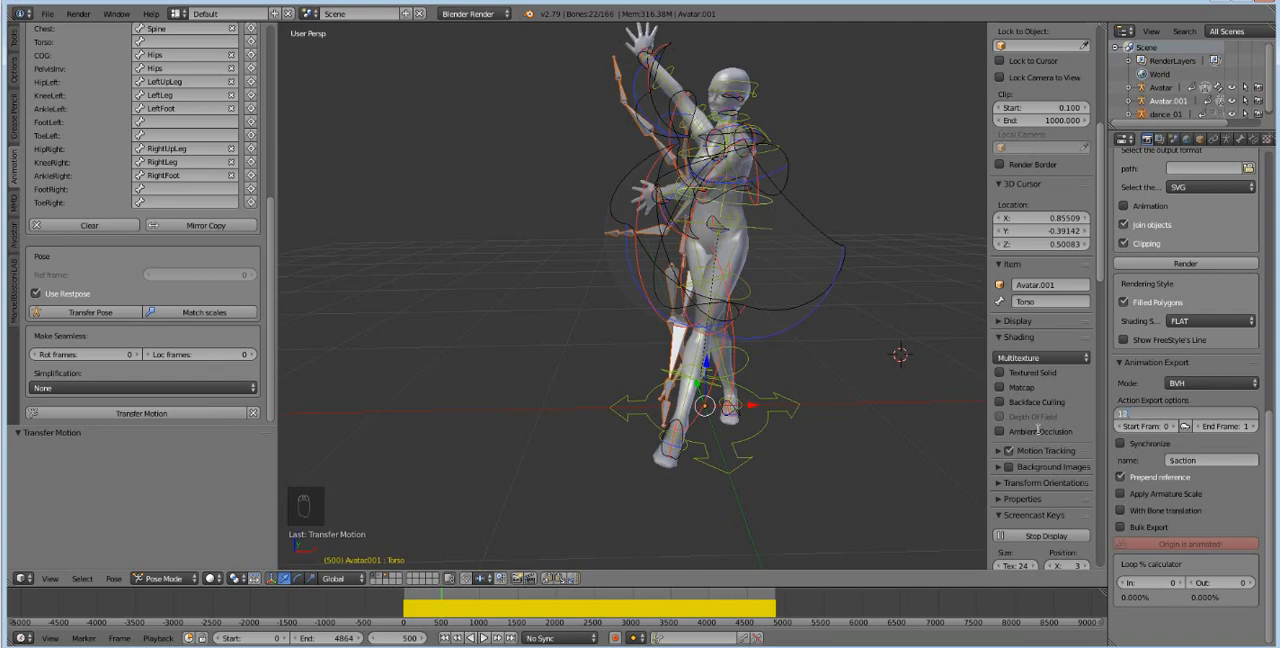
key(BackSpace)
key(BackSpace)
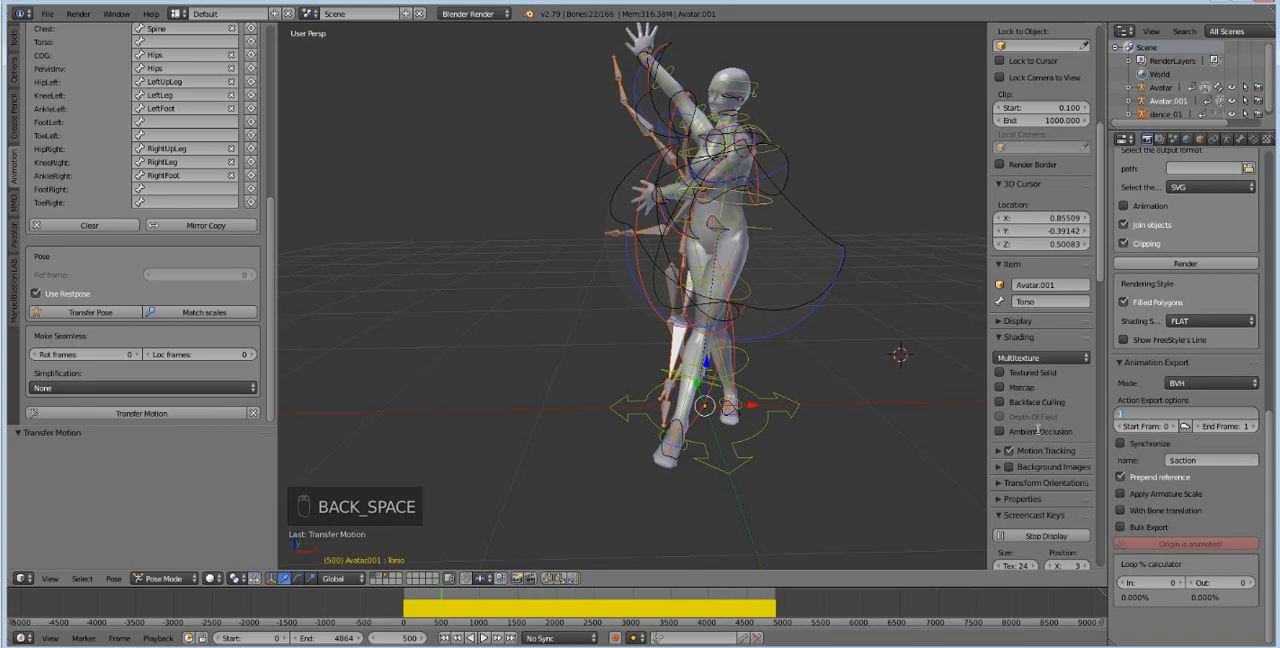
text(00)
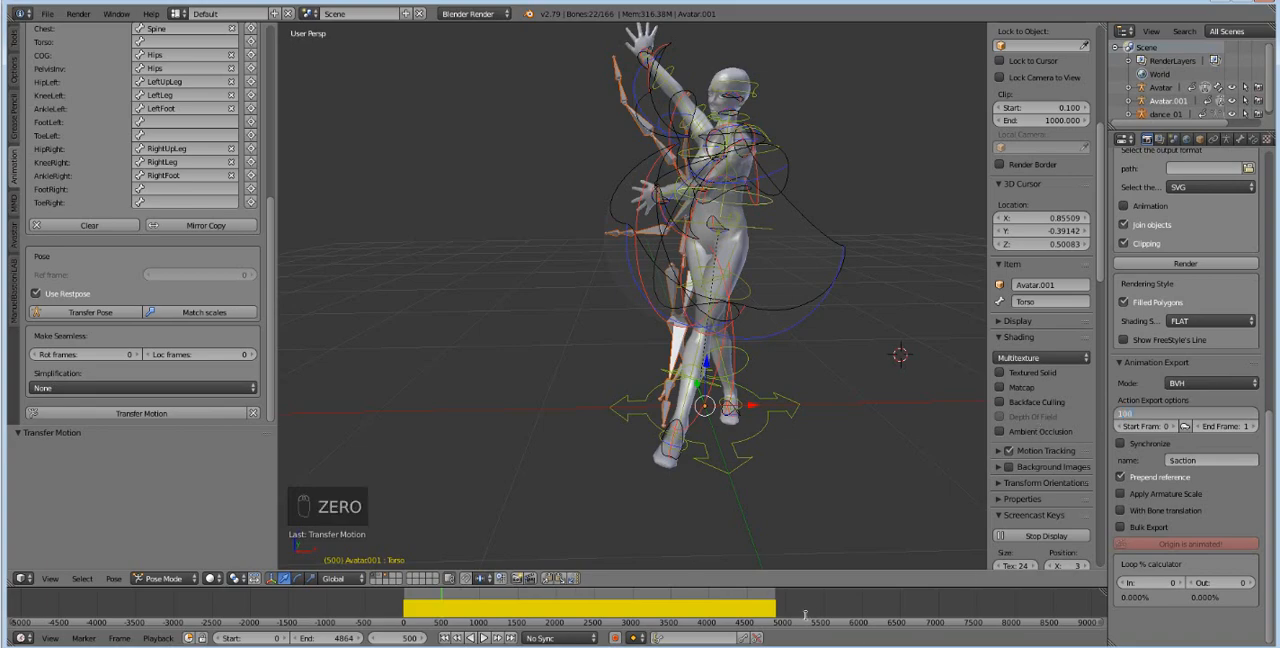
Find the dance's starting pose at frame 194 and set the export start frame to 194.
click(420, 621)
mouse_move(420, 617)
mouse_down()
mouse_move(404, 615)
mouse_move(457, 616)
mouse_move(404, 616)
mouse_move(419, 617)
mouse_up()
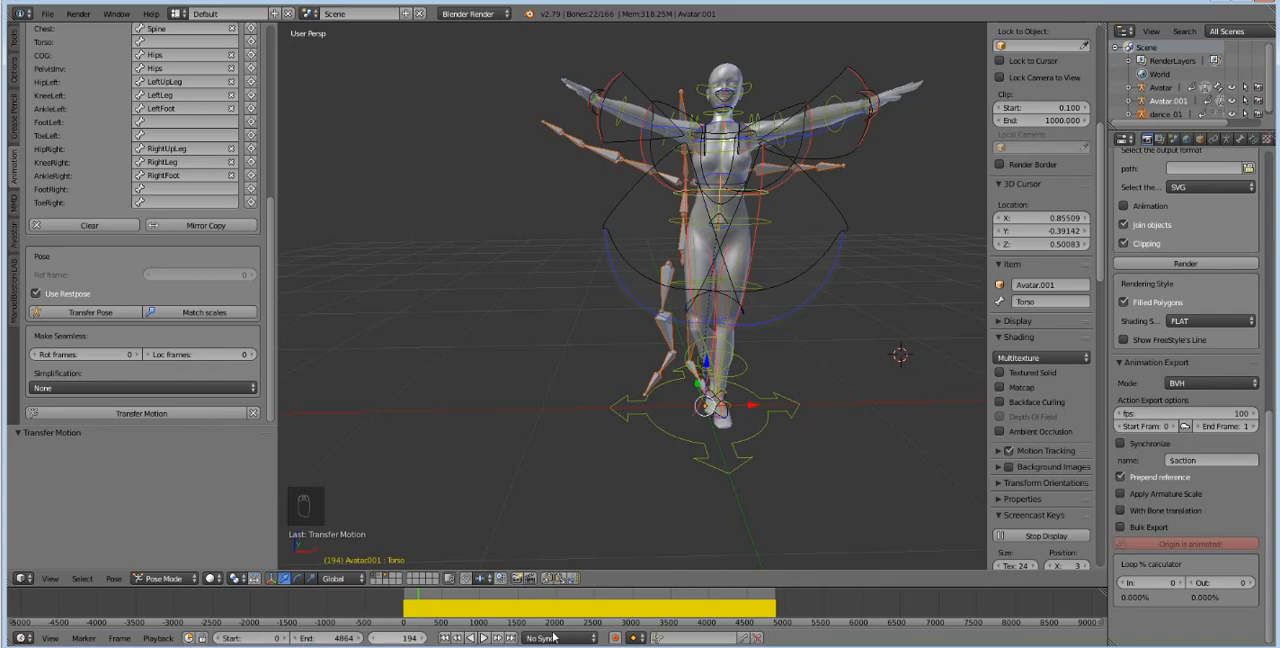
click(1136, 426)
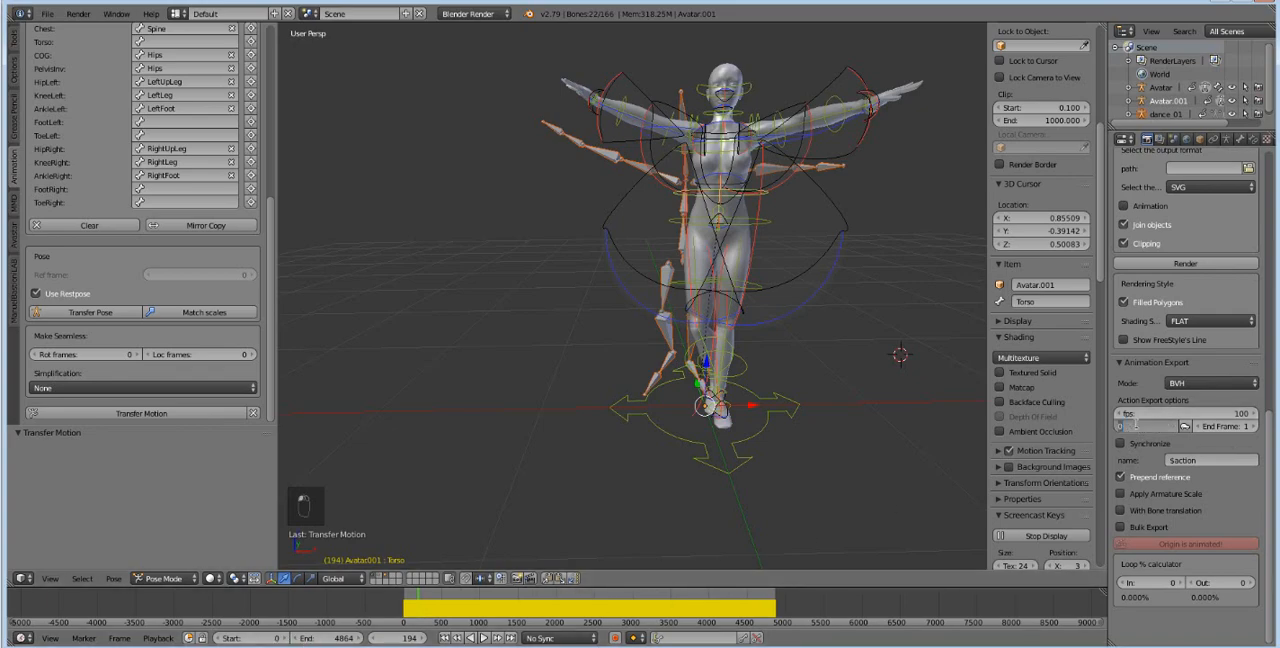
text(194)
key(Return)
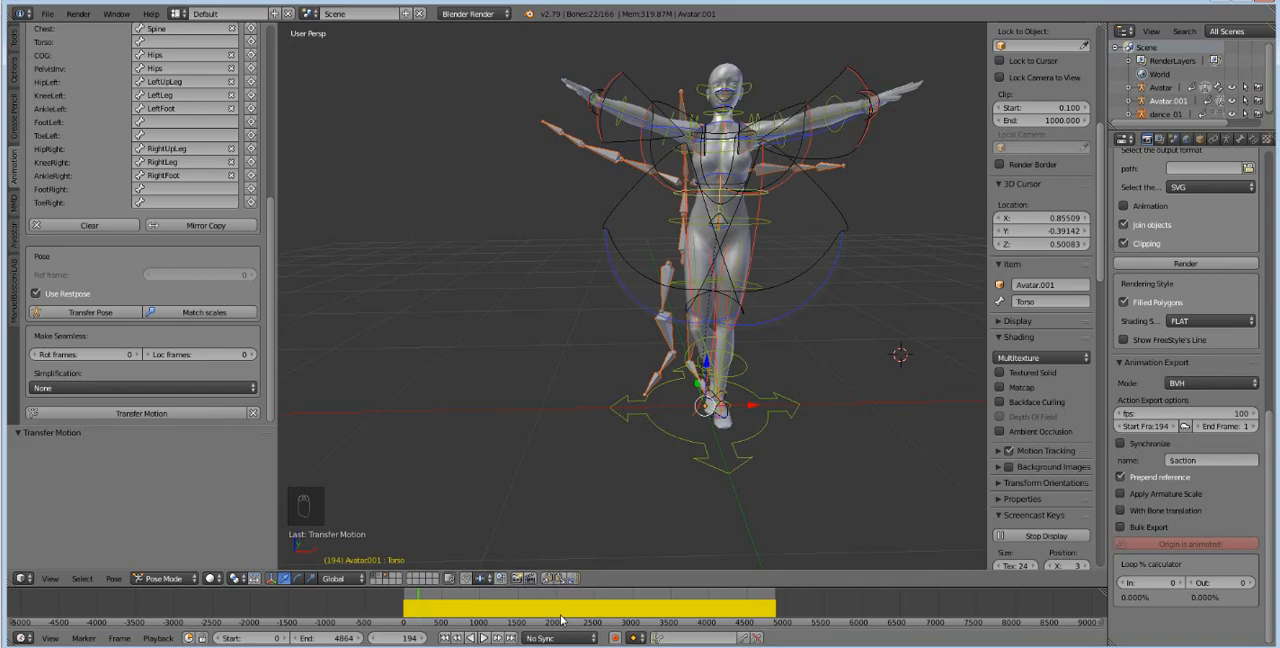
Move to frame 2157 and set the export end frame to 2157.
drag(564, 612, 569, 612)
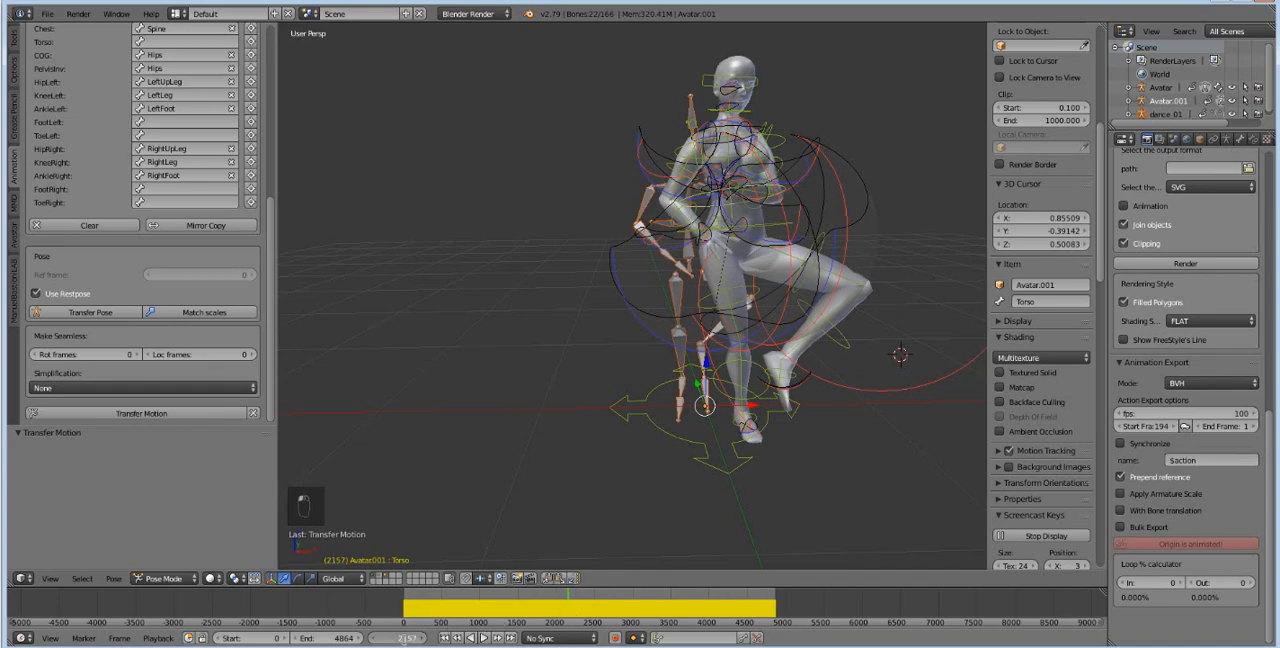
click(1227, 427)
text(2157)
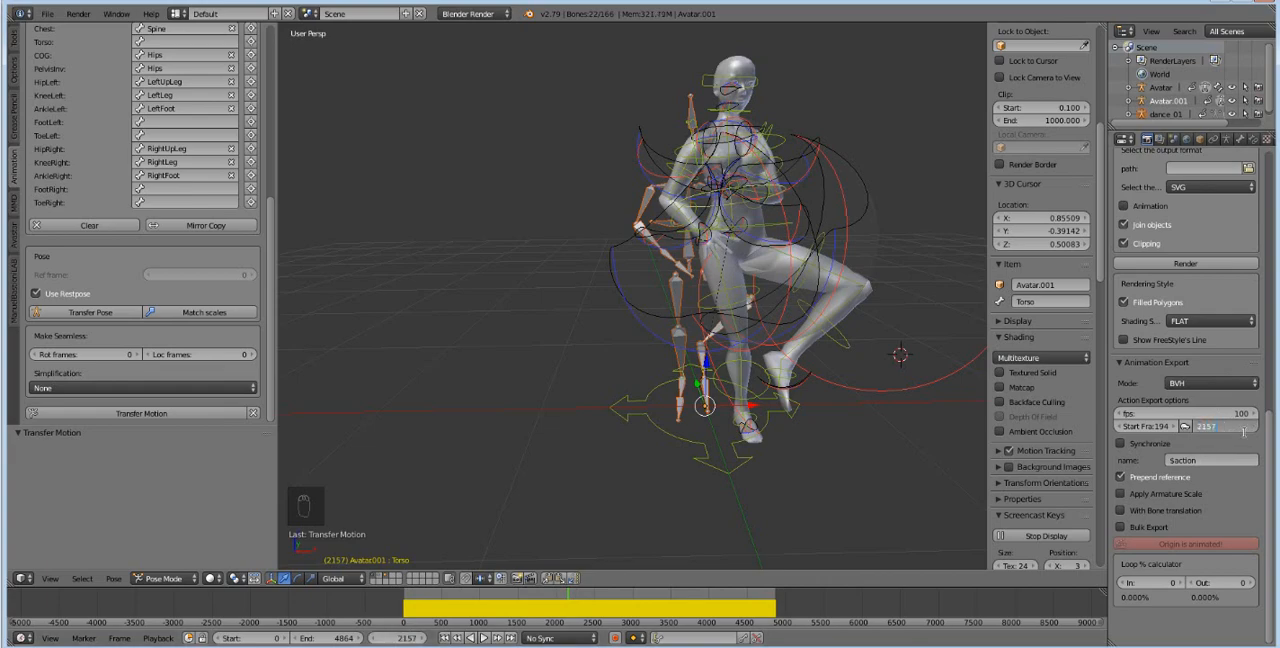
key(Return)
Split off a lower area from the 3D view and make it a Dope Sheet showing Avatar.001's bone channels.
drag(8, 585, 22, 460)
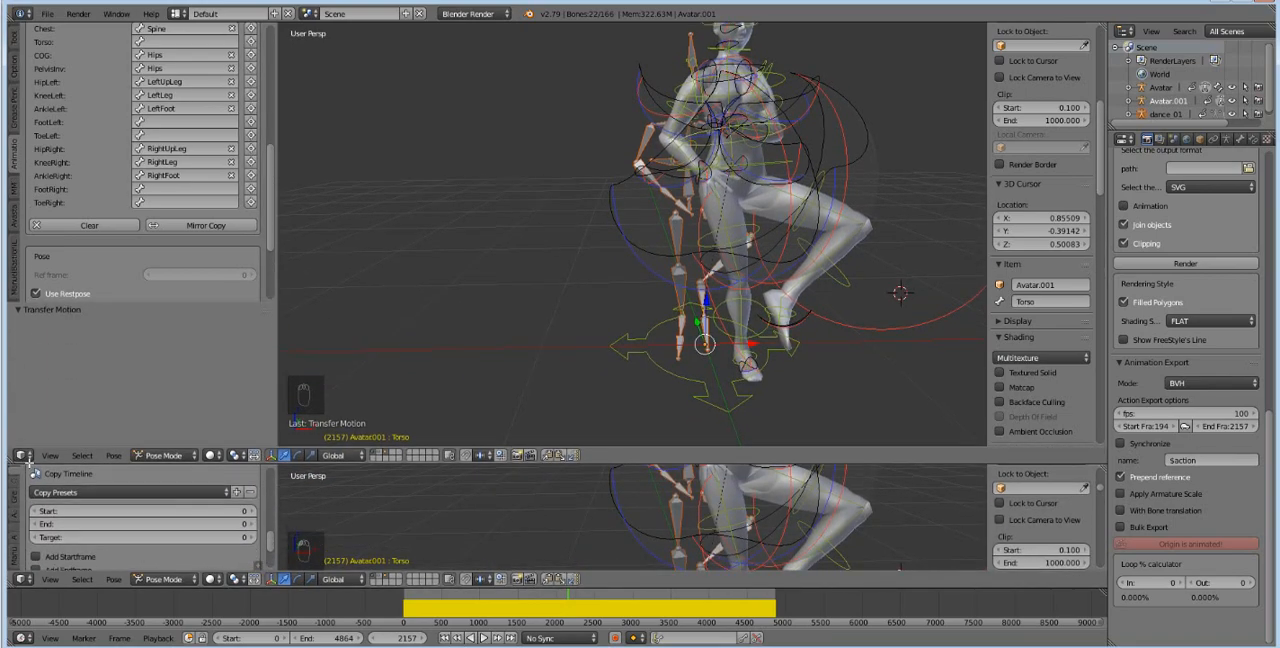
click(20, 580)
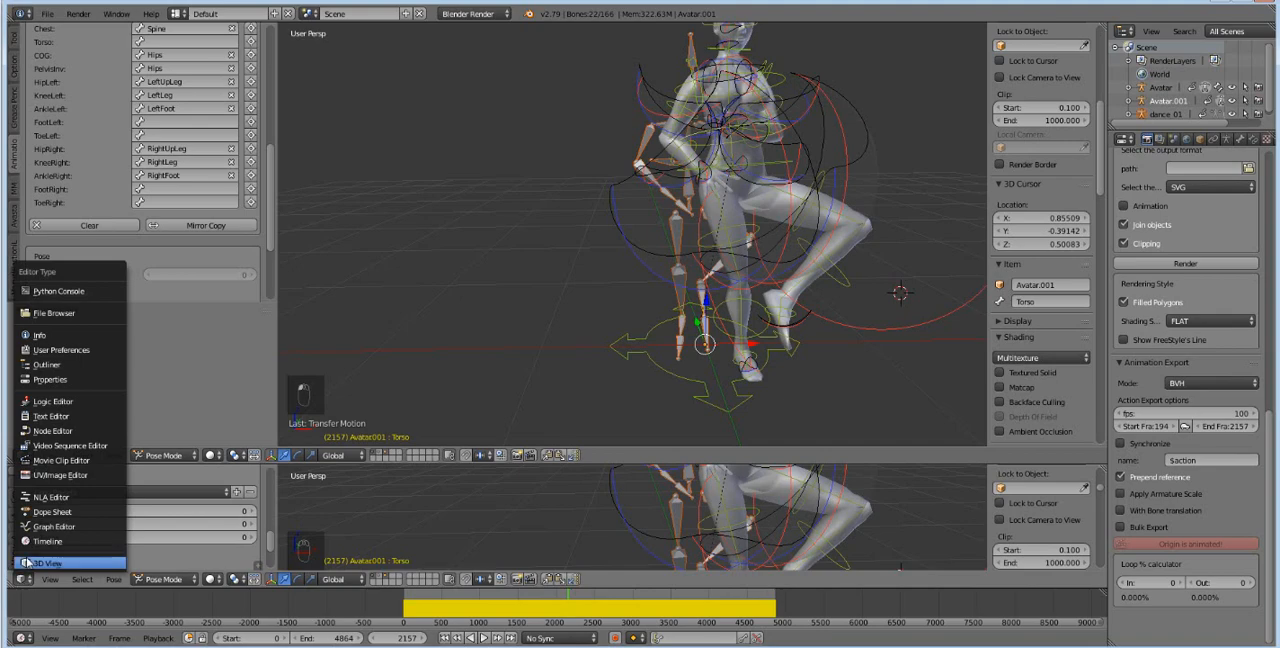
click(52, 512)
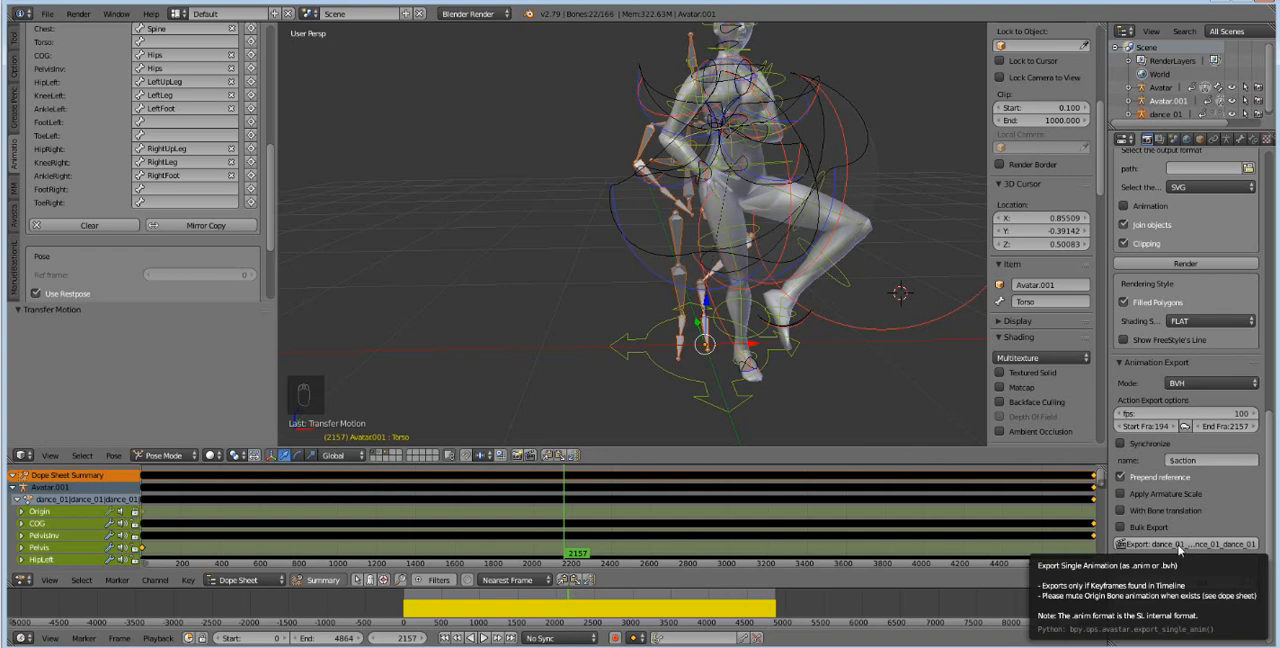
Export Avatar.001's dance as a BVH file to the Documents folder under the suggested file name.
click(1177, 544)
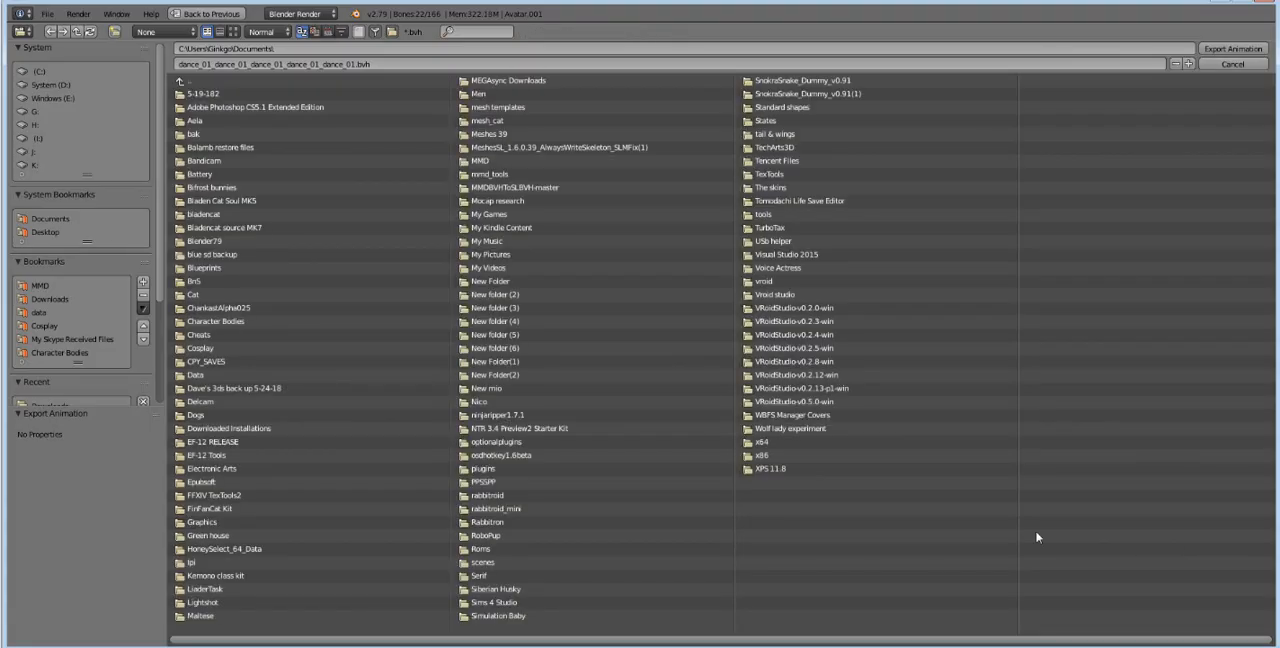
click(1239, 53)
Switch to Firestorm and open the dance BVH file ending in dance_05 from the Desktop for animation upload.
click(1256, 2)
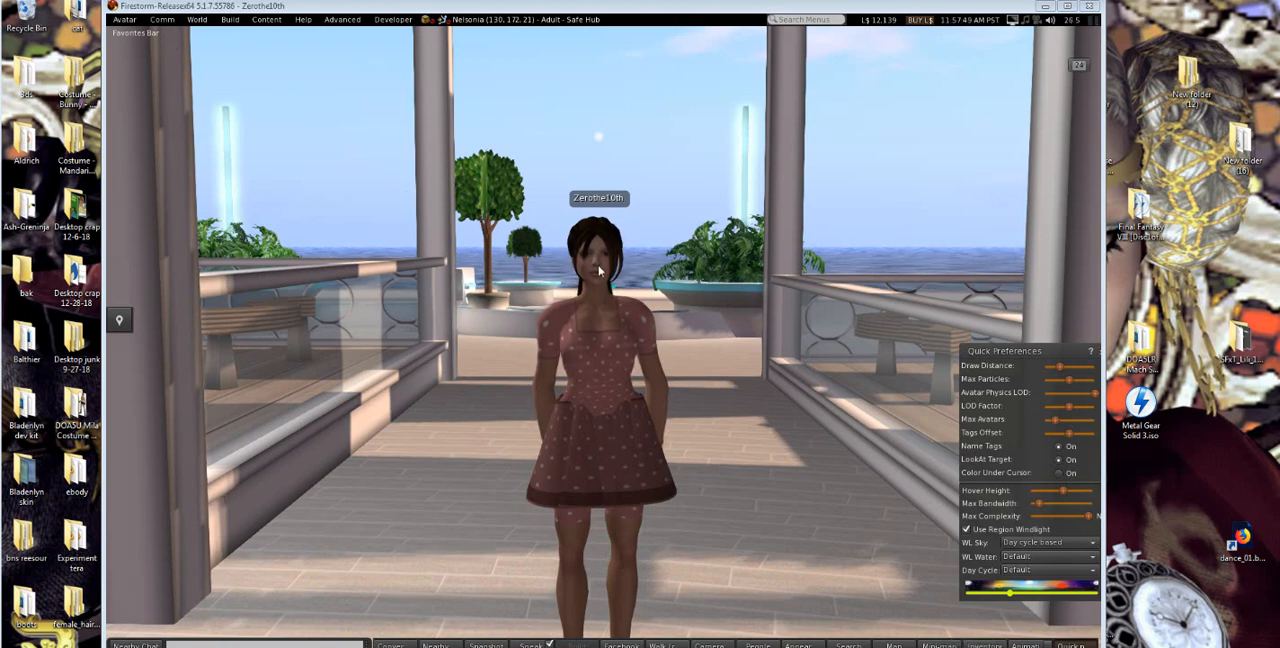
click(124, 20)
click(230, 20)
mouse_move(250, 190)
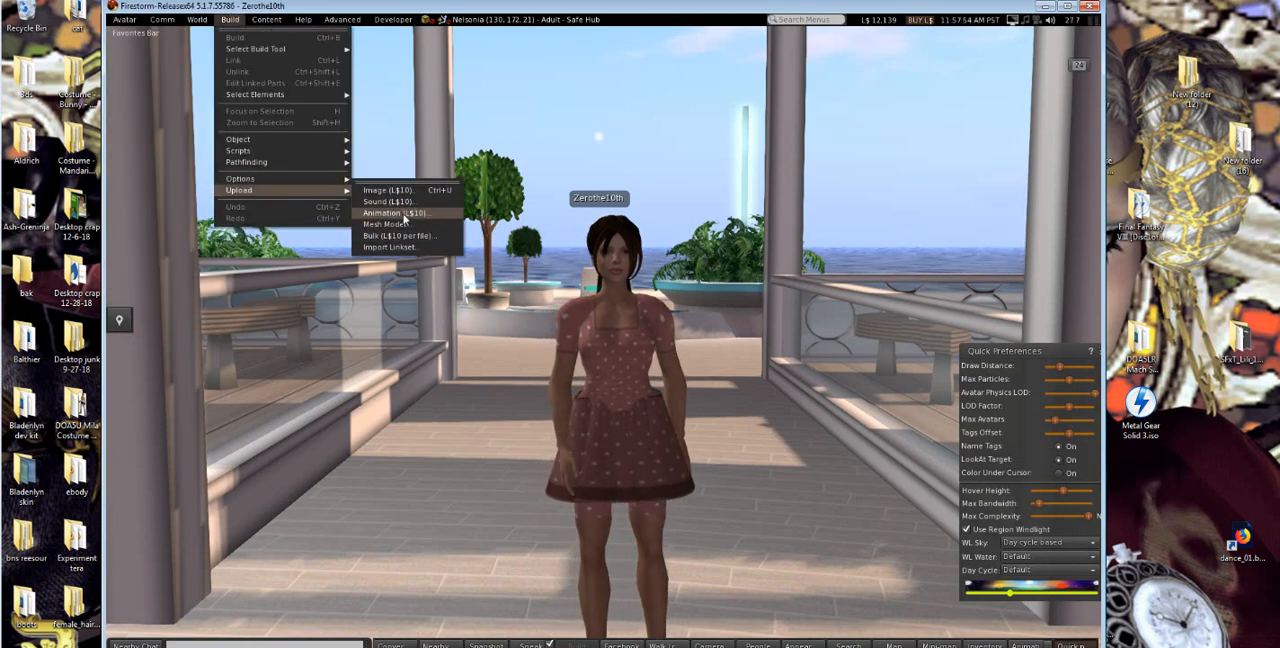
click(405, 215)
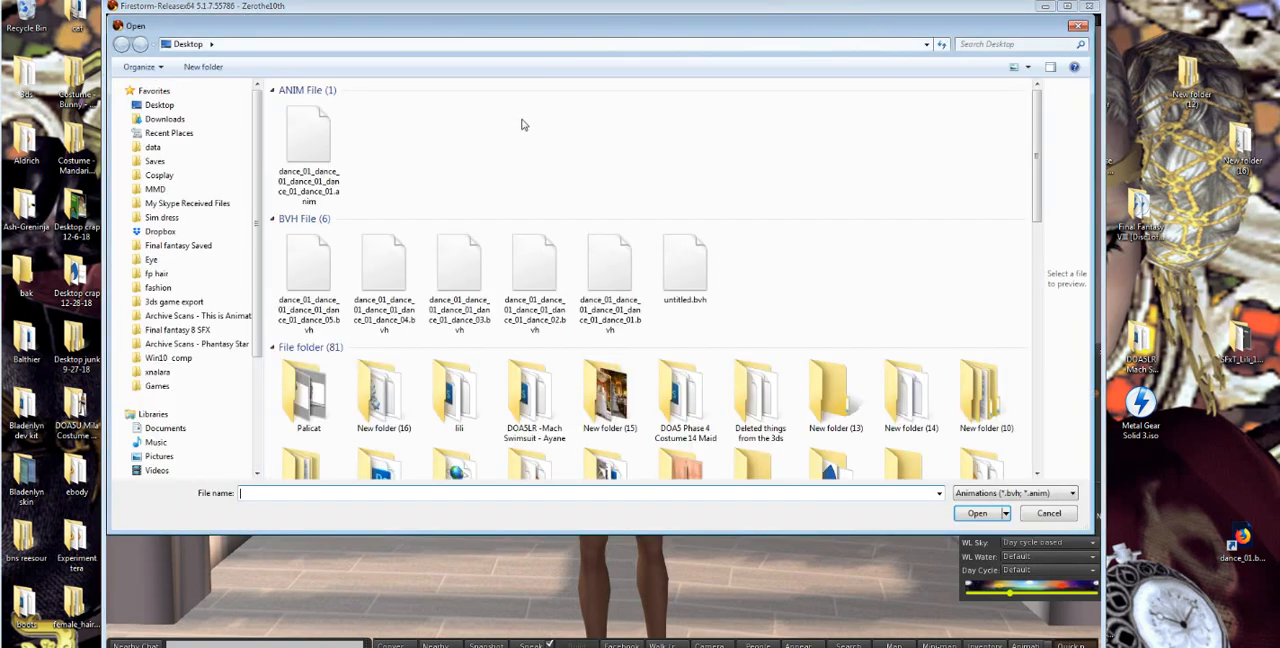
click(315, 262)
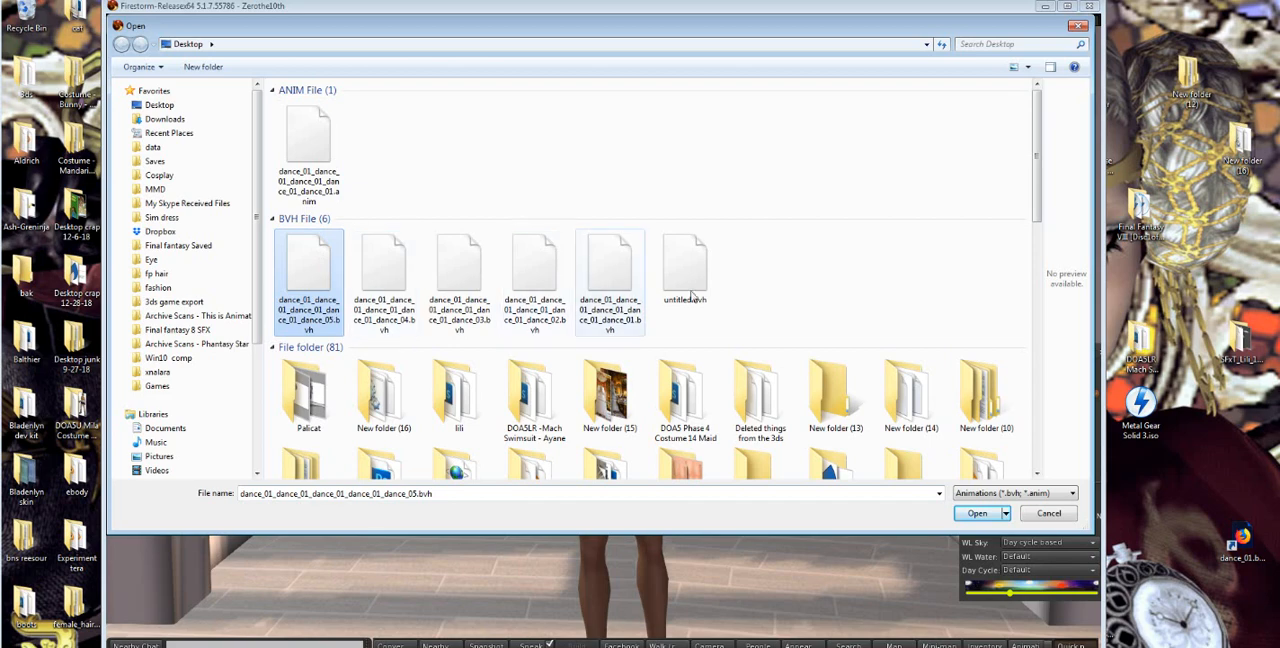
double_click(315, 293)
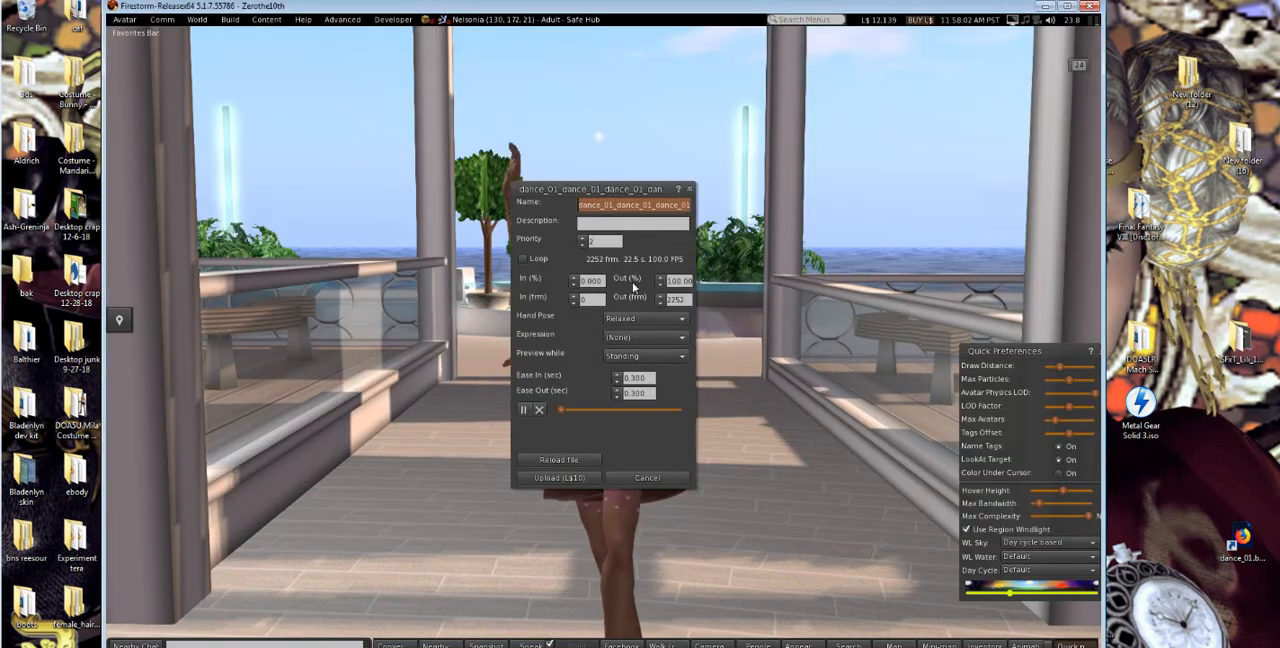
Move the upload dialog clear of the avatar, preview the dance and upload the animation for L$10.
drag(624, 189, 926, 130)
scroll(603, 444, down, 1)
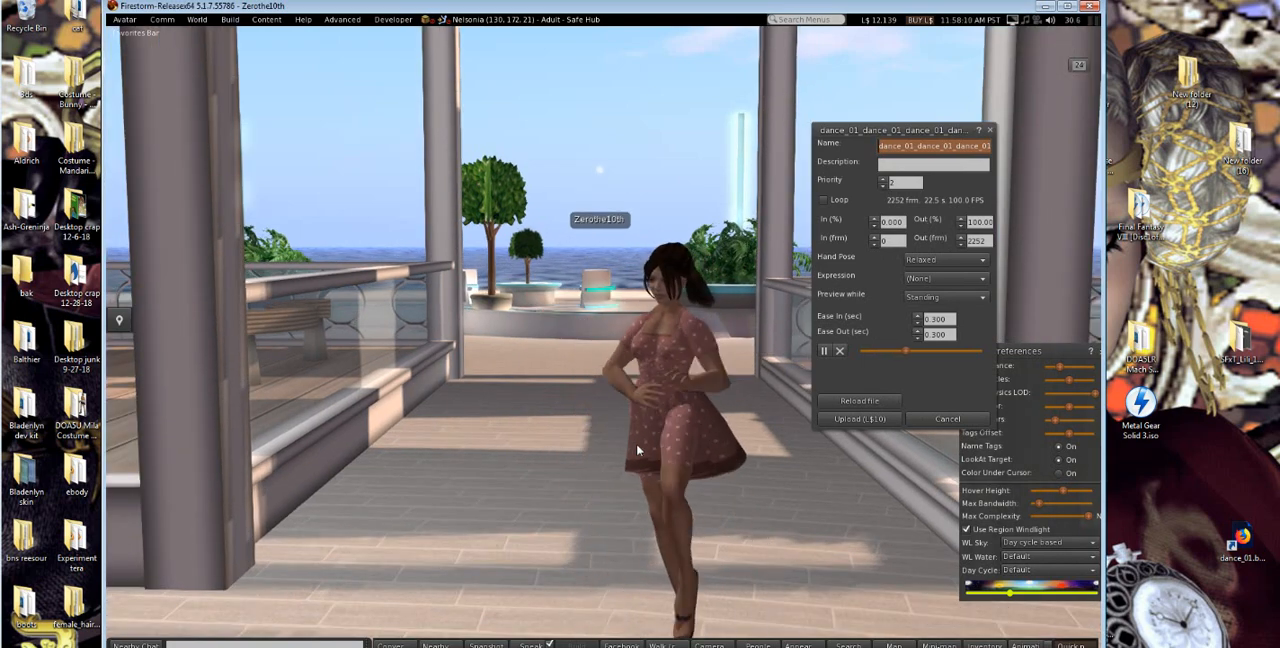
click(850, 420)
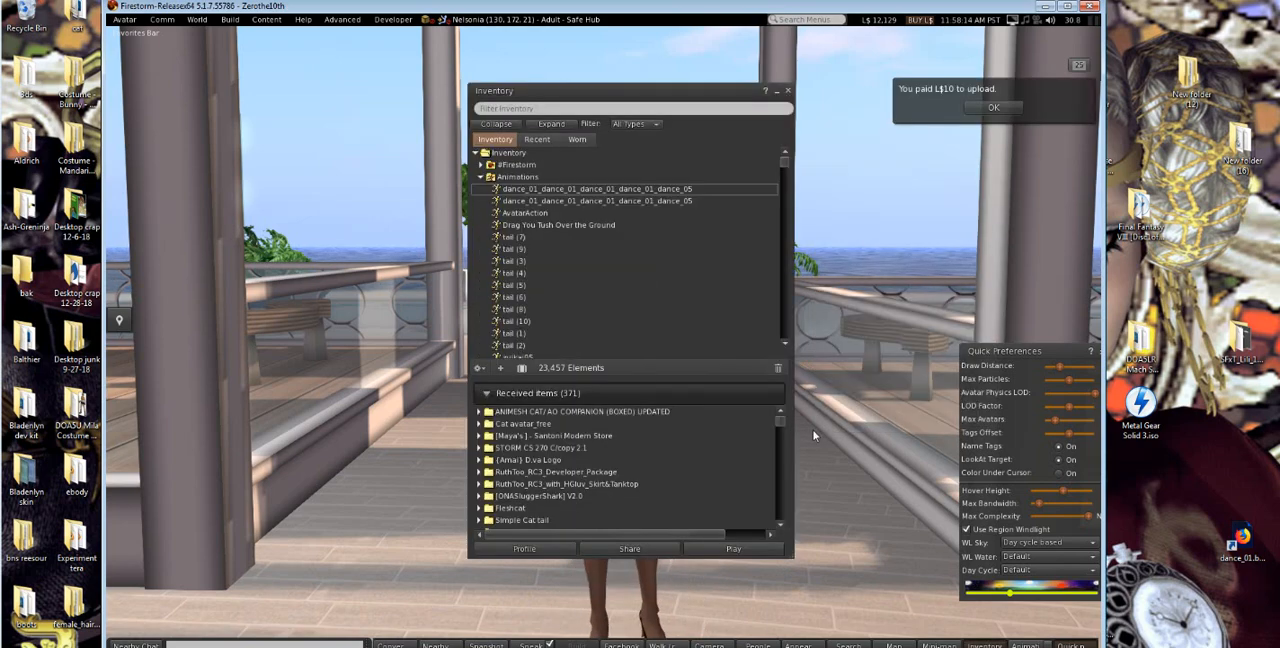
Move the inventory aside, open the uploaded dance_05 animation from the Animations folder and play it inworld.
drag(605, 99, 973, 154)
double_click(934, 232)
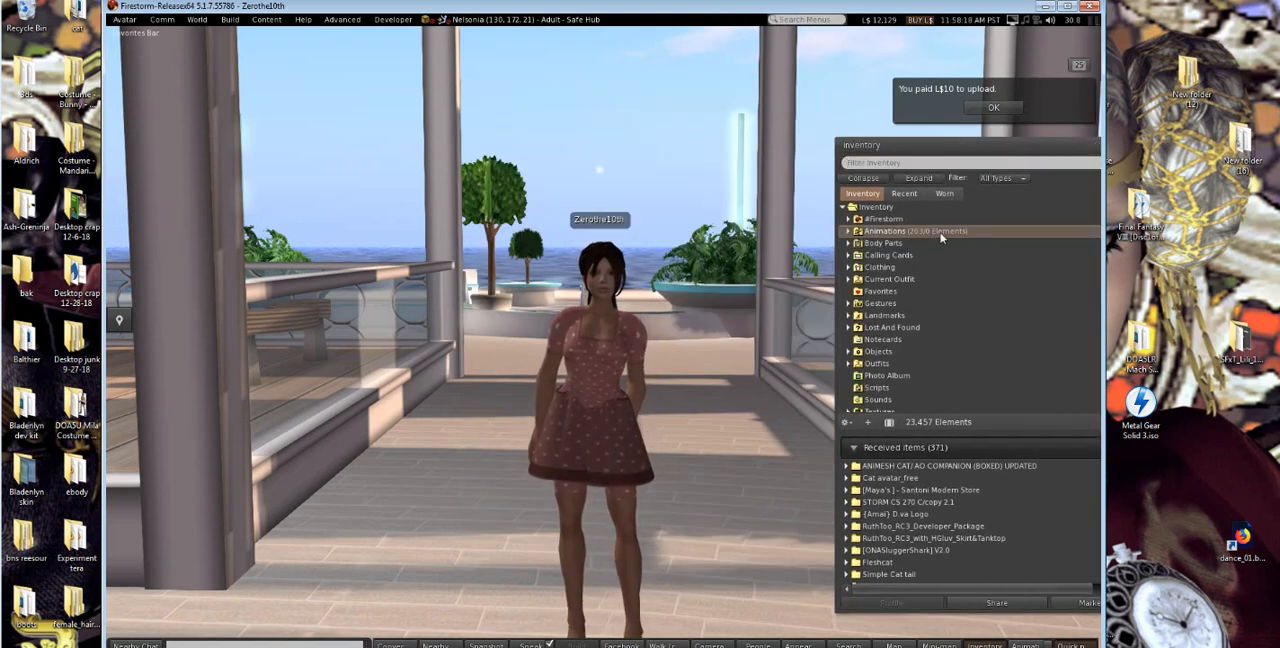
double_click(934, 232)
double_click(940, 243)
click(850, 524)
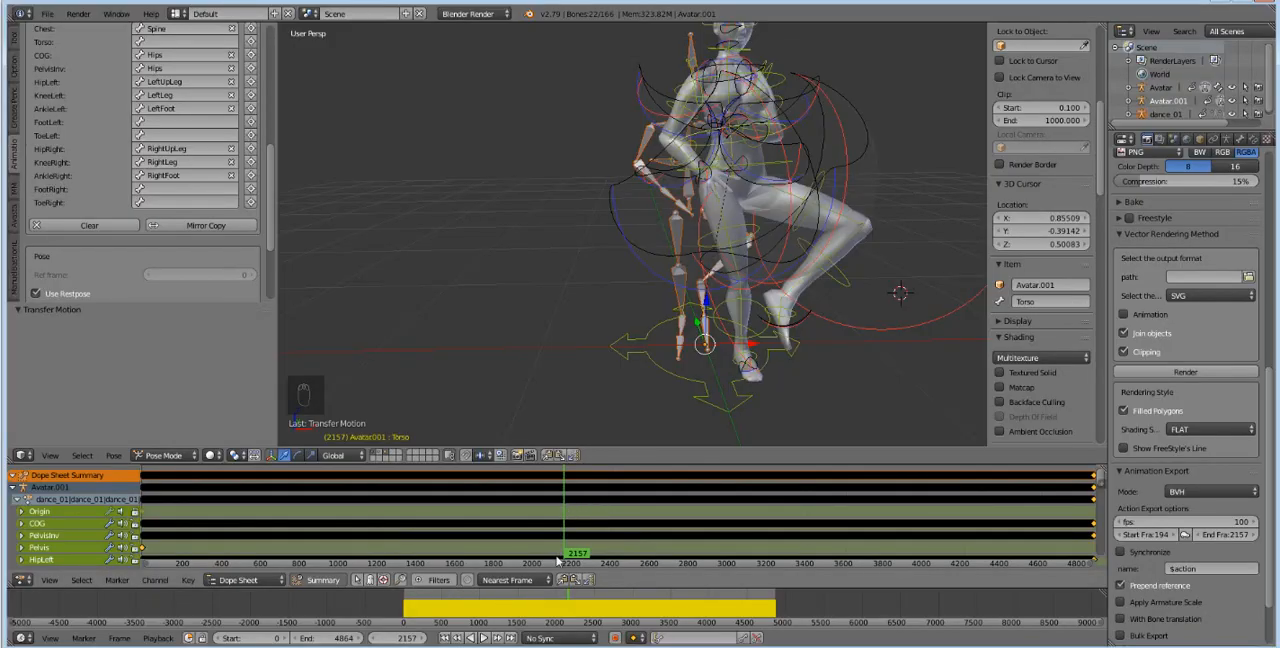
Switch back to Blender and set the export start frame to 2158 for the second part of the dance.
scroll(1190, 225, up, 3)
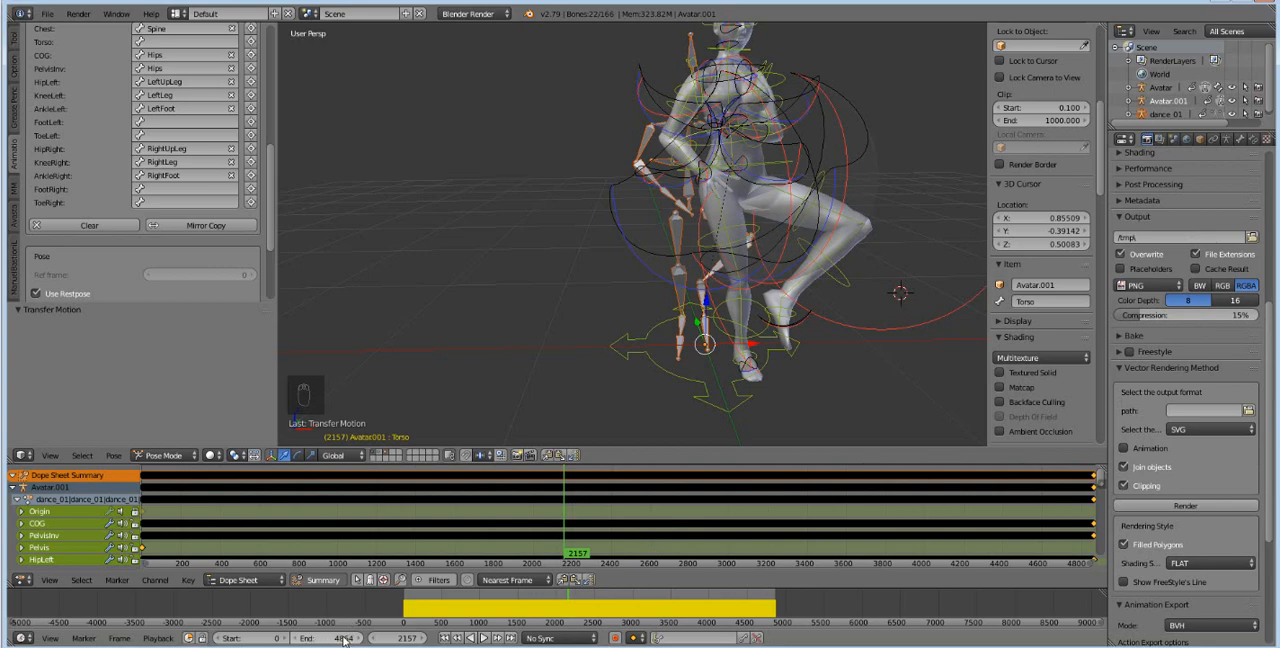
click(404, 641)
key(ctrl+c)
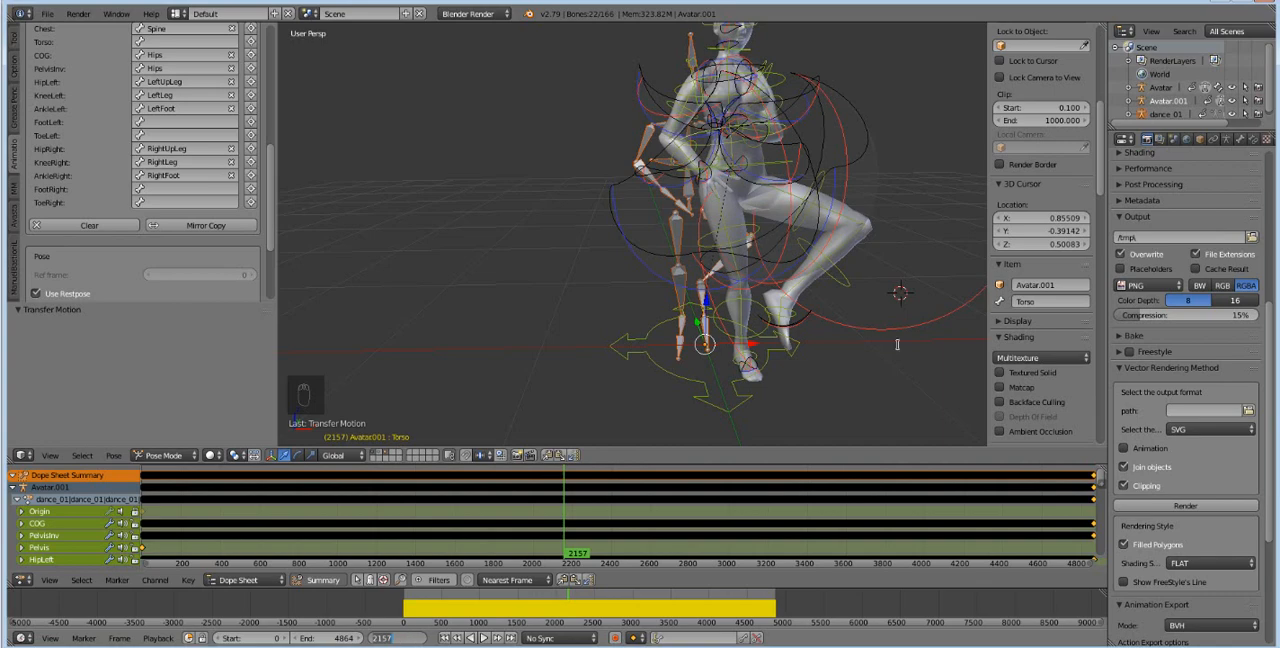
click(1191, 466)
scroll(1191, 466, down, 5)
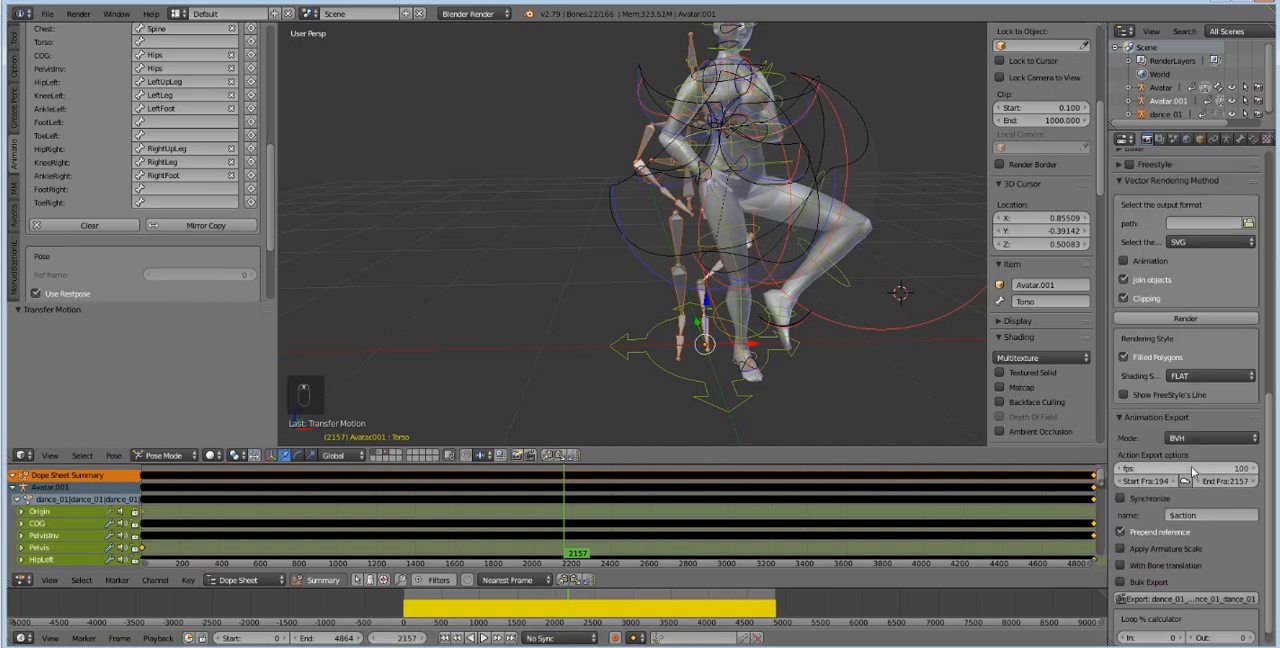
double_click(1160, 462)
key(ctrl+v)
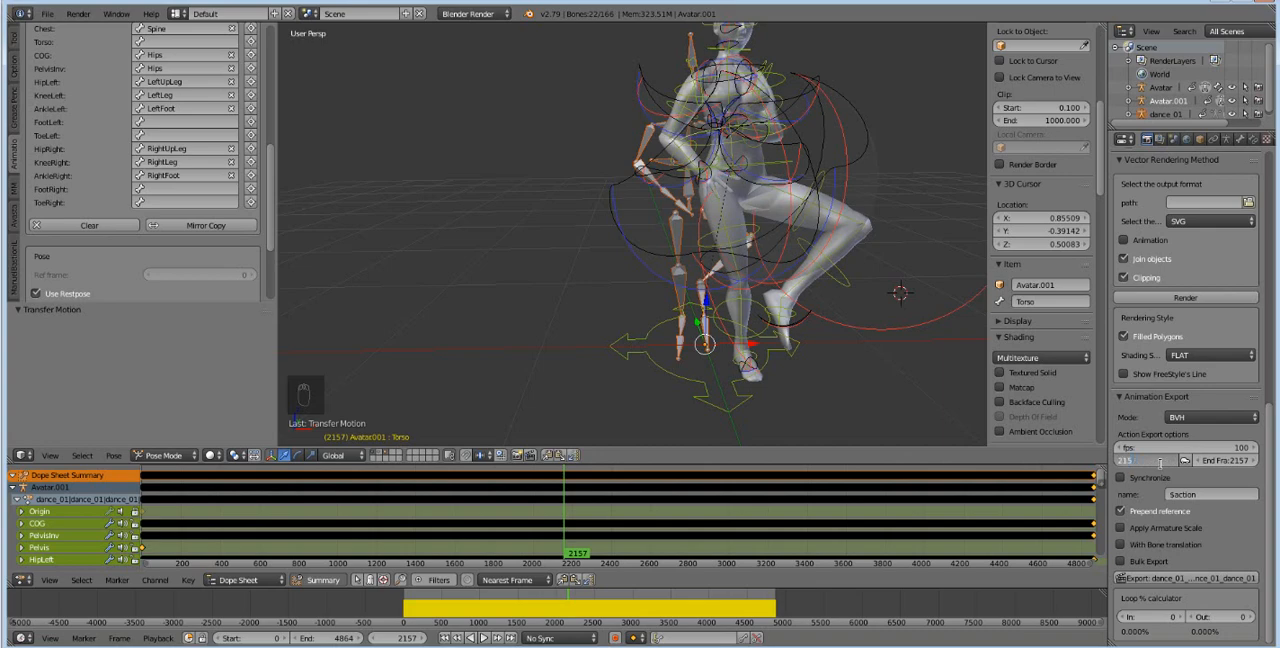
Scrub the timeline back to about frame 3744 to examine possible end poses for the dance's second part.
click(762, 609)
mouse_move(762, 609)
mouse_down()
mouse_move(706, 612)
mouse_move(713, 625)
mouse_up()
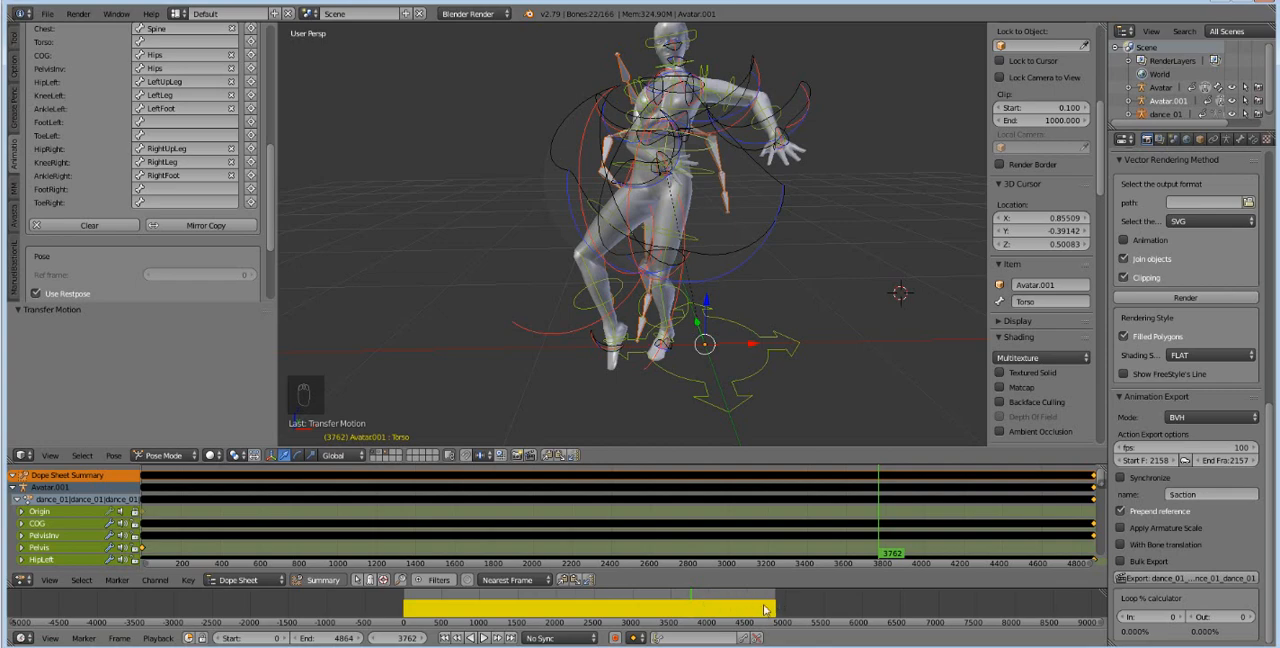
click(688, 604)
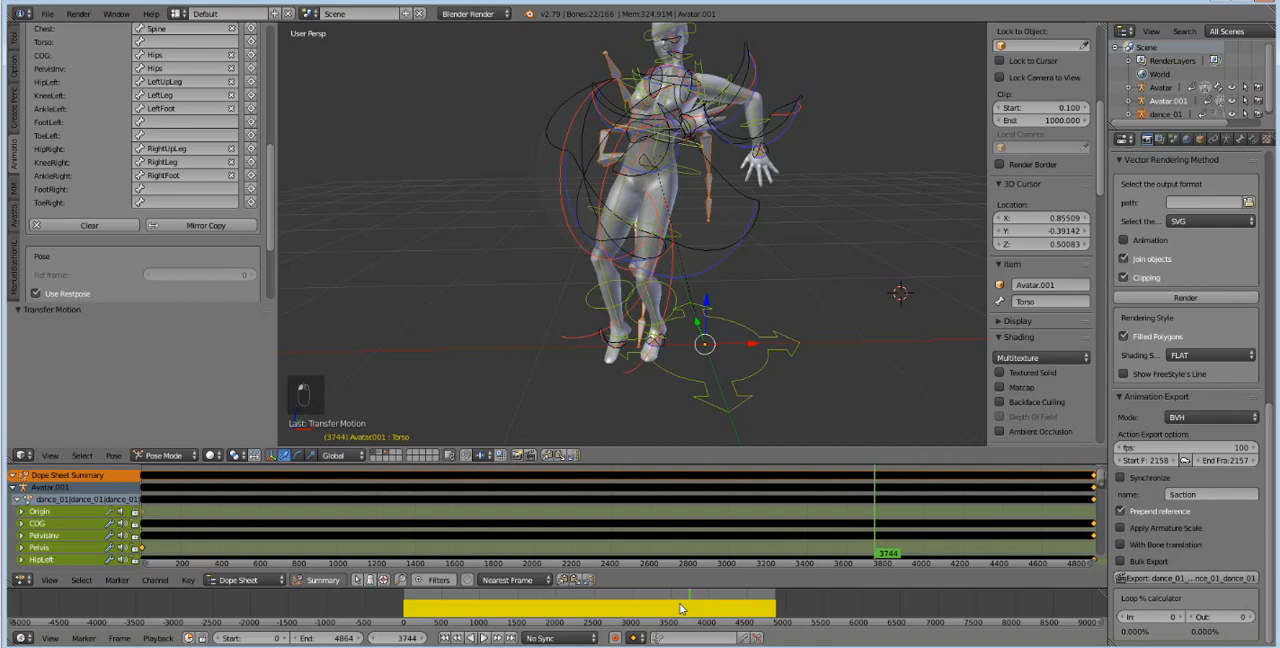
click(680, 608)
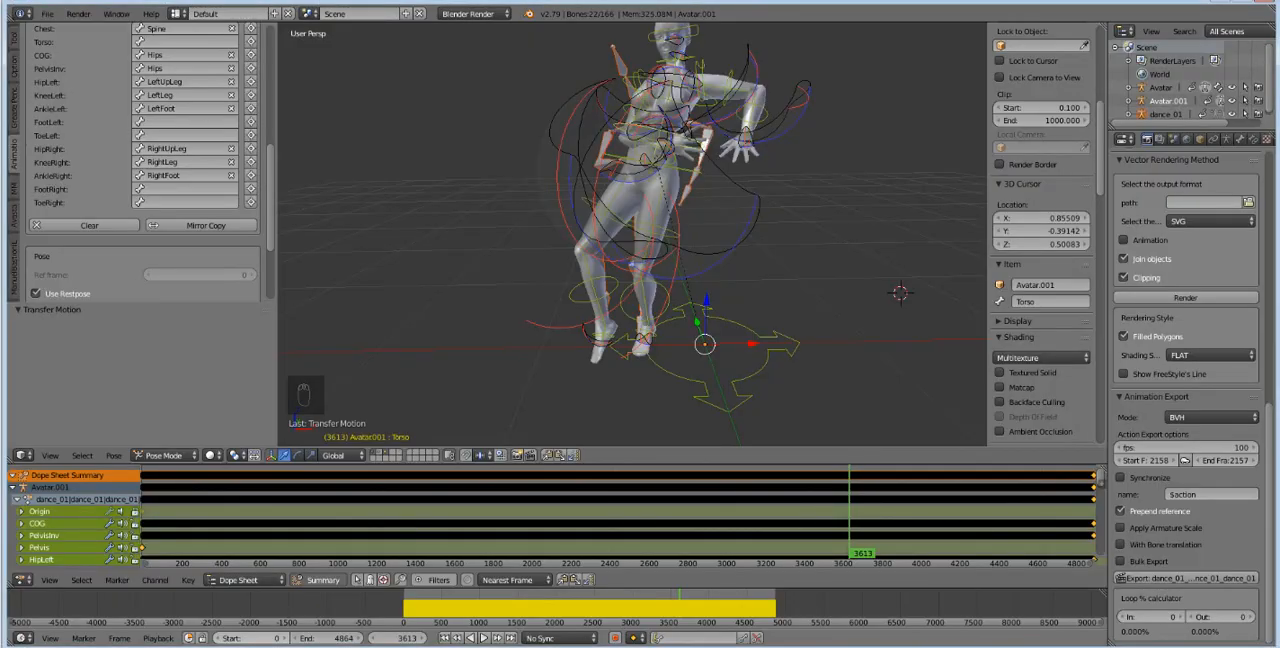
Switch to Firestorm and play the uploaded dance_05 animation inworld again to check the avatar's movement.
click(530, 647)
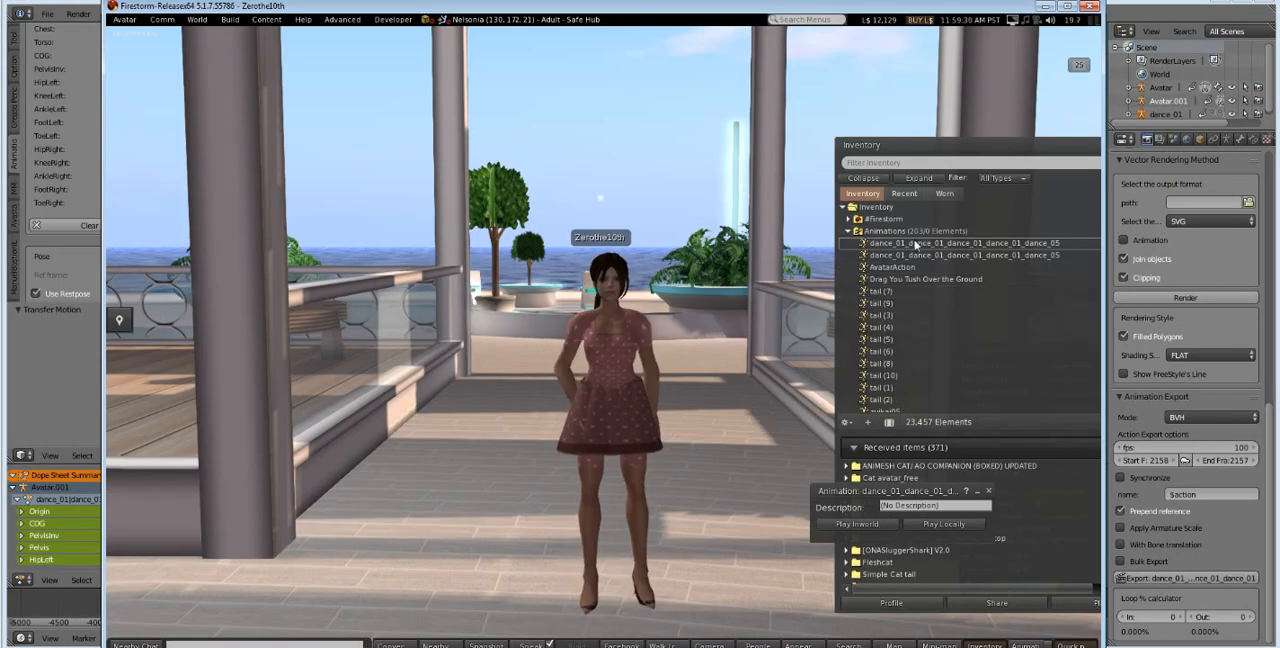
click(844, 526)
click(843, 527)
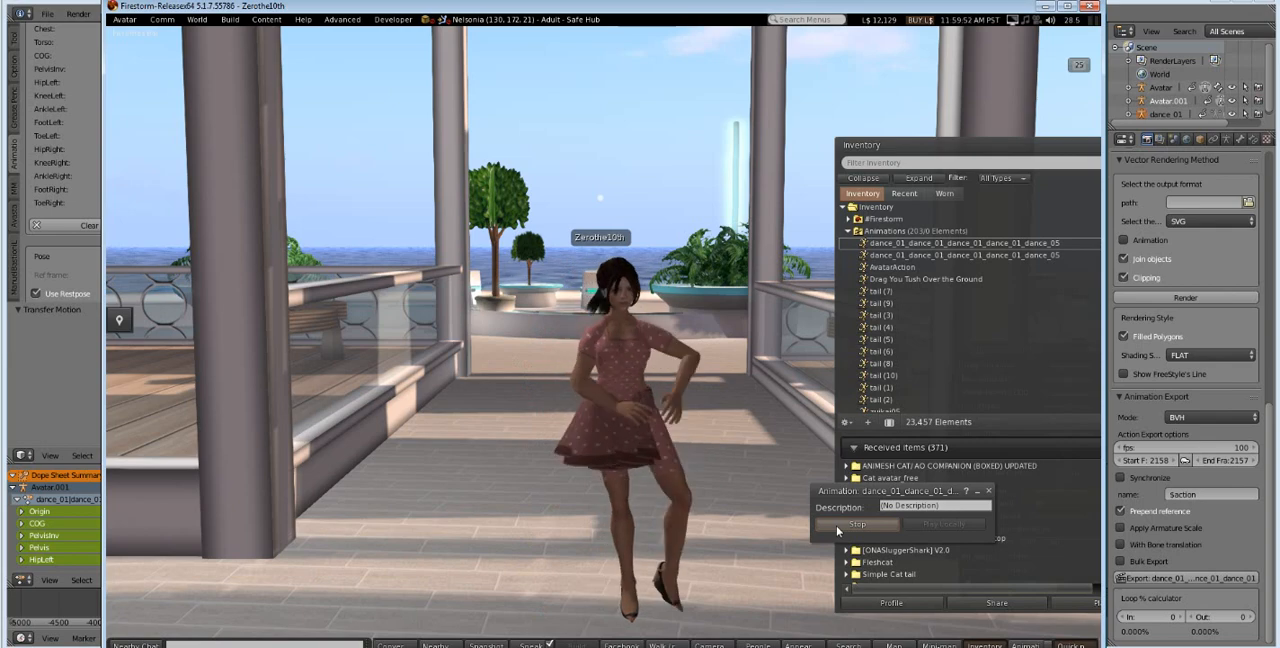
click(857, 524)
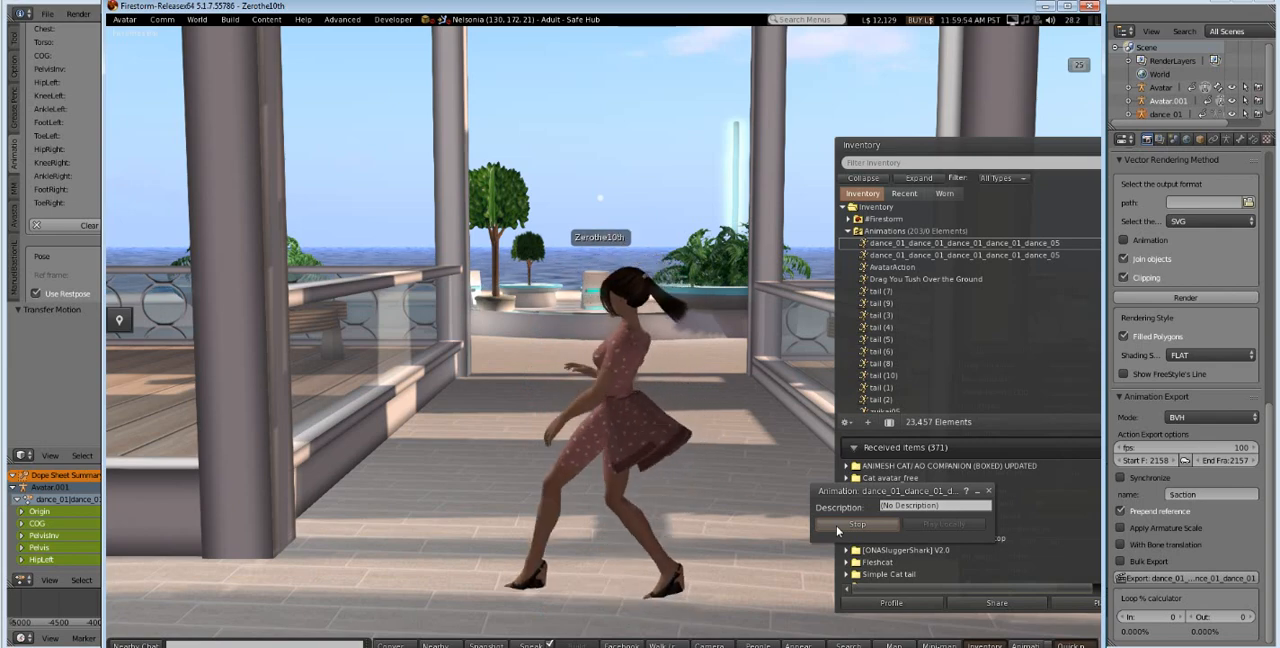